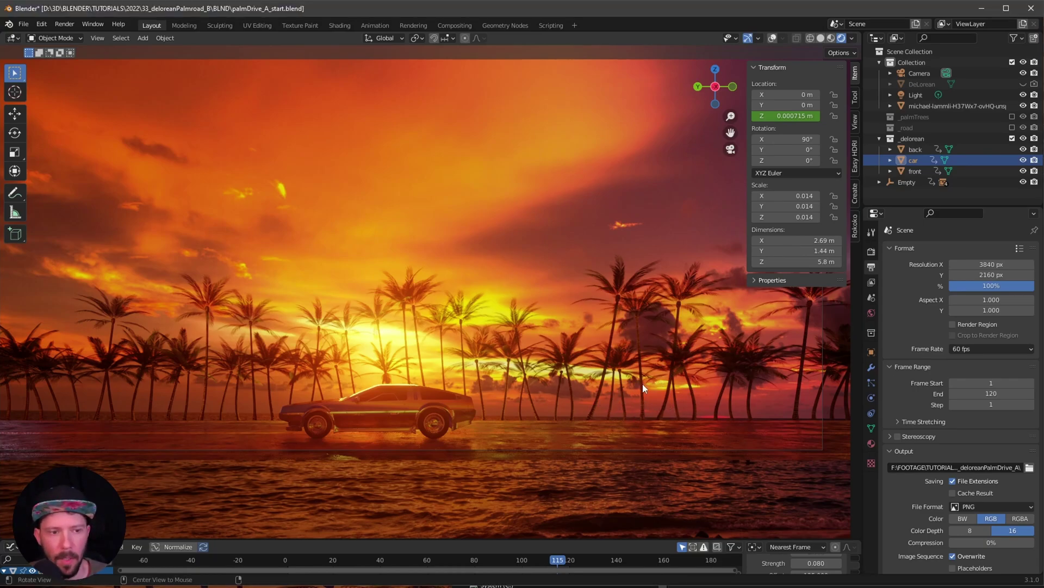
Open the Geometry Nodes workspace and enlarge the outliner to show more of the scene hierarchy.
middle_click_drag(642, 384, 570, 337)
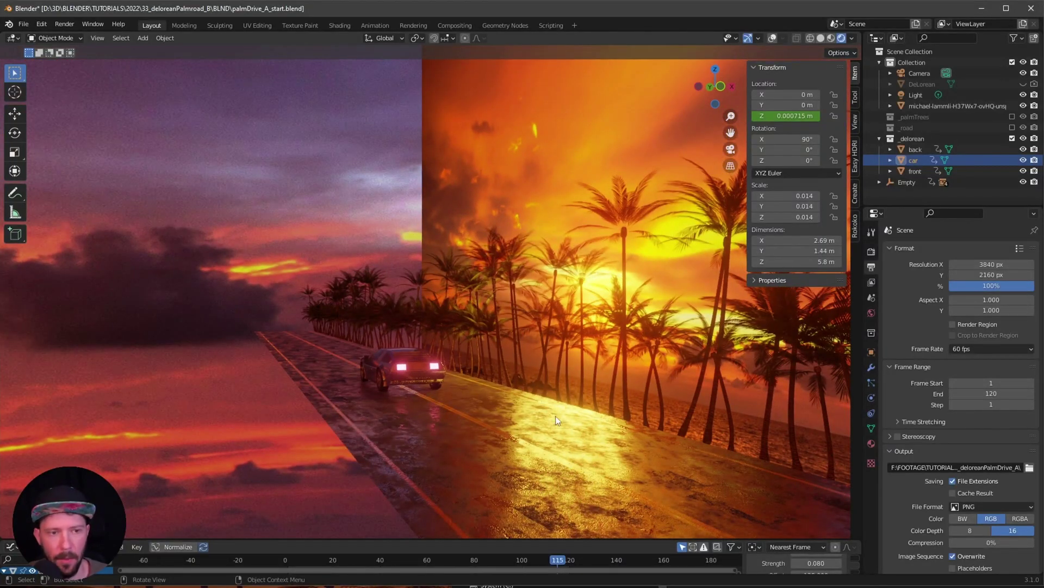
middle_click_drag(596, 433, 566, 398)
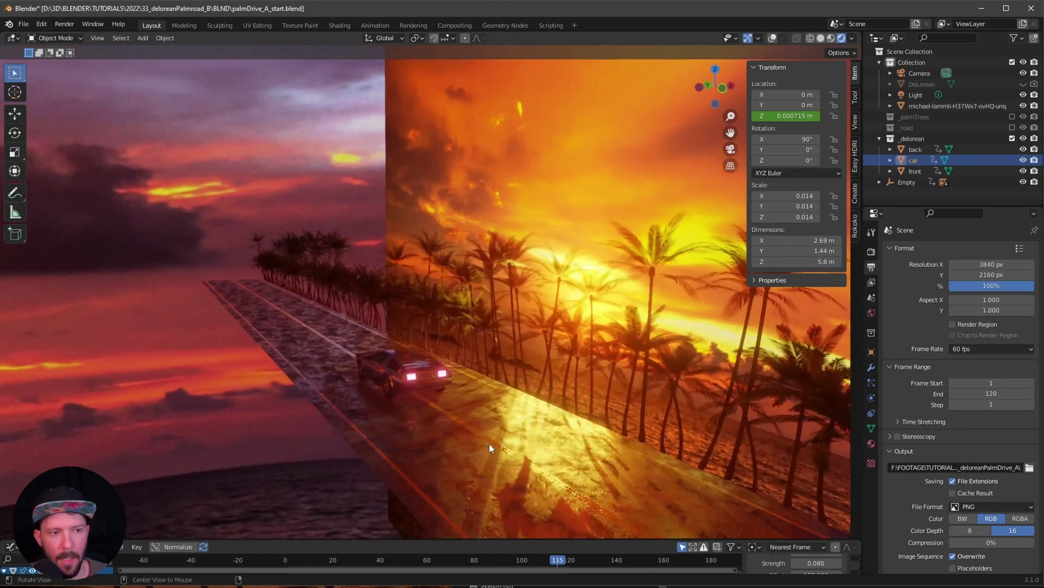
middle_click_drag(489, 443, 521, 451)
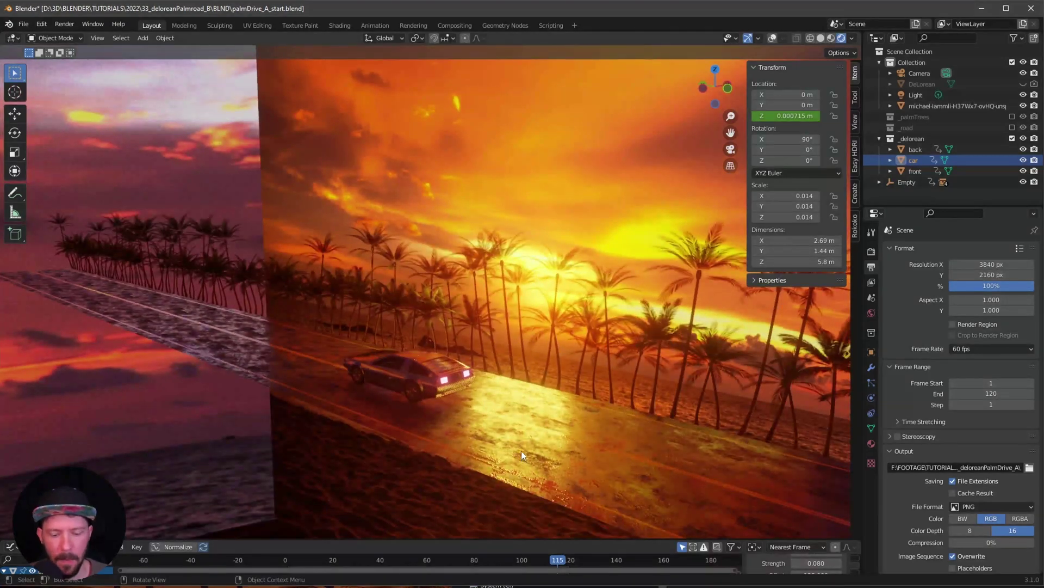
left_click(506, 26)
middle_click_drag(649, 262, 718, 232)
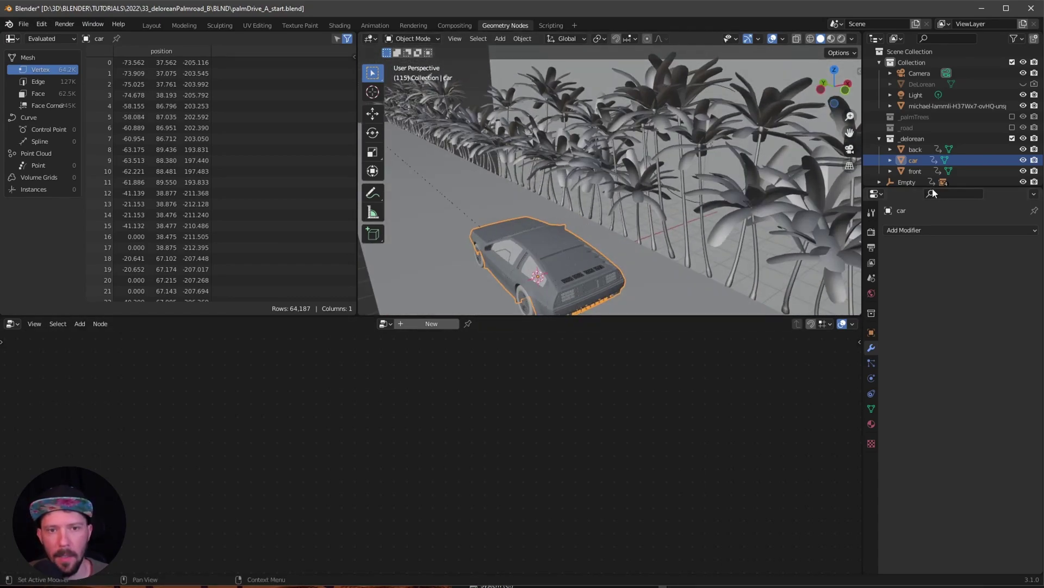
left_click(934, 191)
left_click_drag(912, 188, 913, 270)
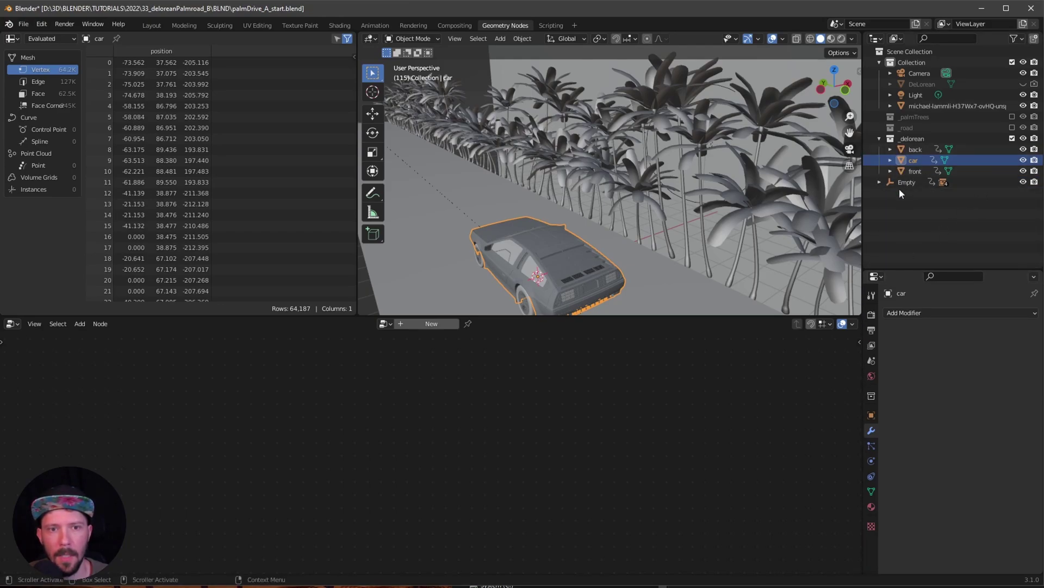
Hide the Empty's road instances, from _road to _road.003, and enable the _road collection to select its gn_palms object.
left_click(879, 182)
left_click_drag(1023, 204, 1023, 240)
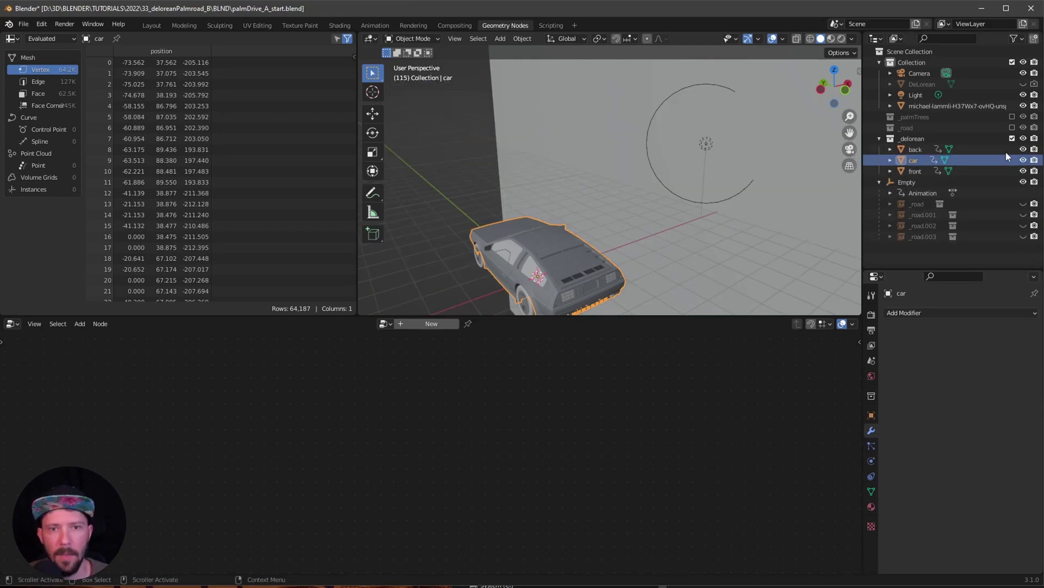
left_click(1013, 127)
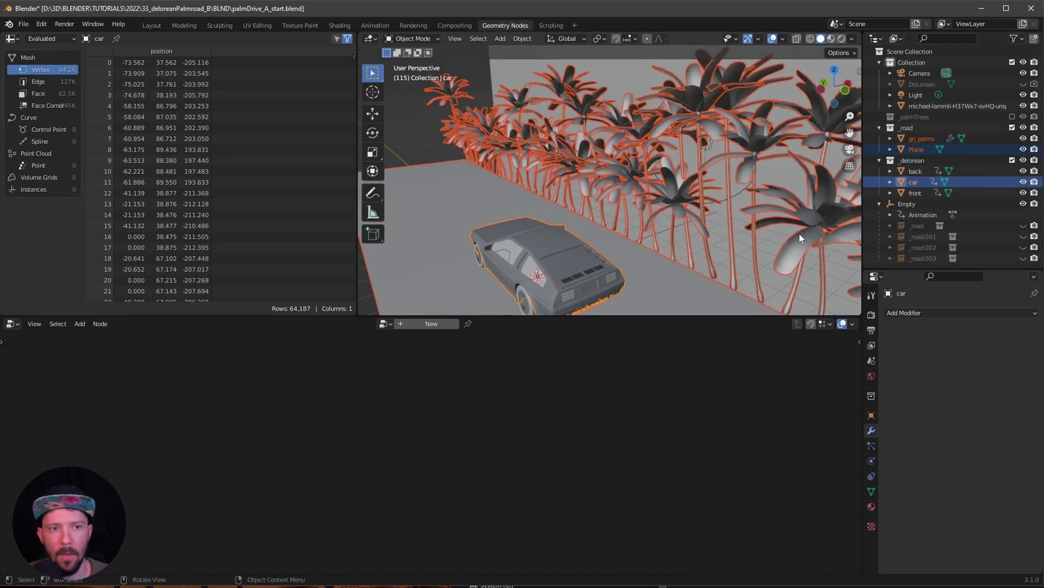
middle_click_drag(769, 243, 696, 236)
left_click(696, 236)
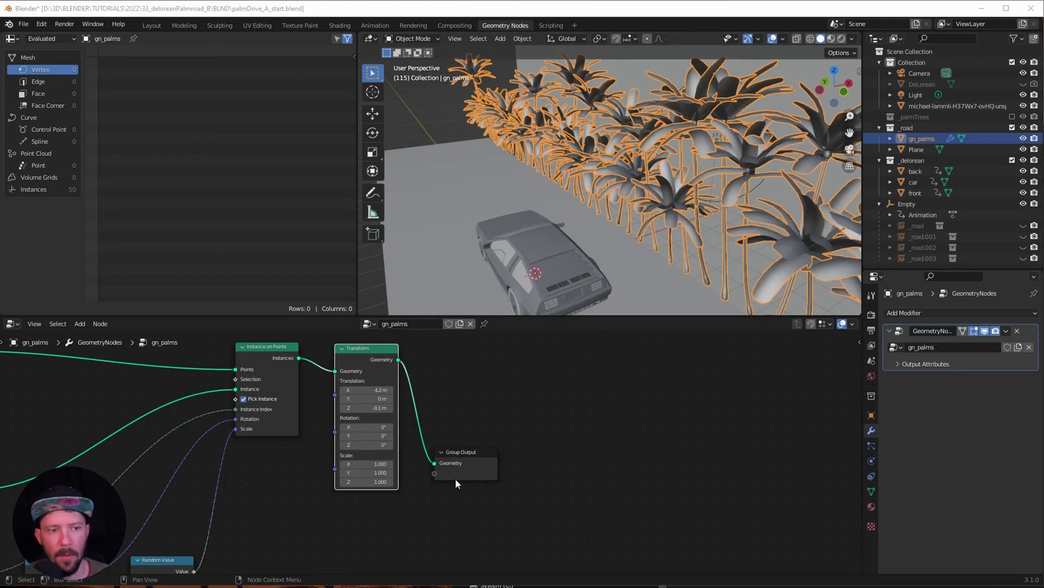
Insert a Join Geometry node between the Transform and Group Output nodes of the gn_palms tree.
left_click_drag(471, 452, 631, 440)
scroll(598, 403, "up", 2)
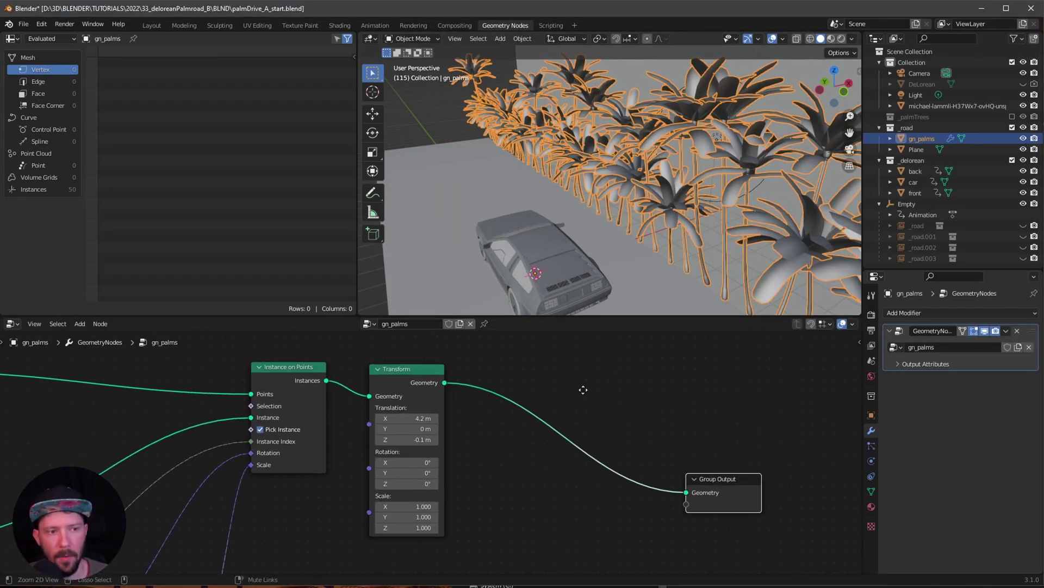
mouse_move(620, 398)
left_mouse_down("alt")
mouse_move(588, 392)
mouse_move(572, 405)
left_mouse_up("alt")
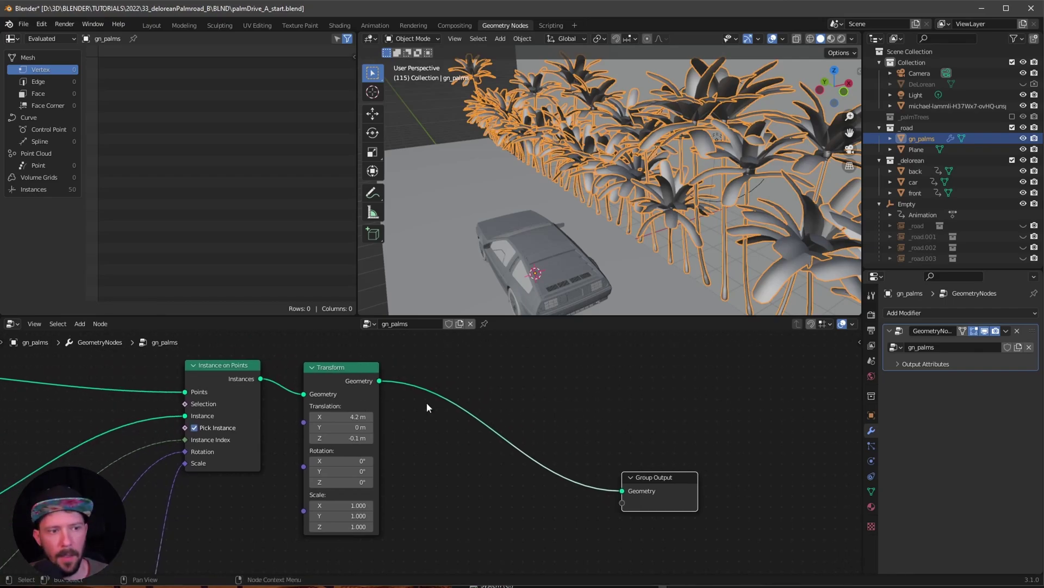
key("shift+a")
left_click(564, 363)
type("joi")
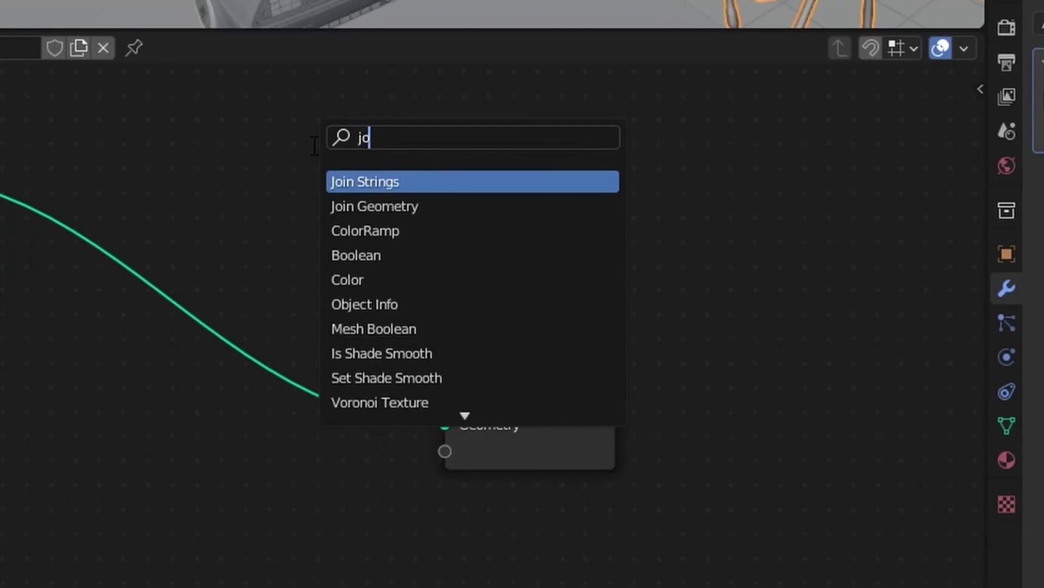
left_click(596, 393)
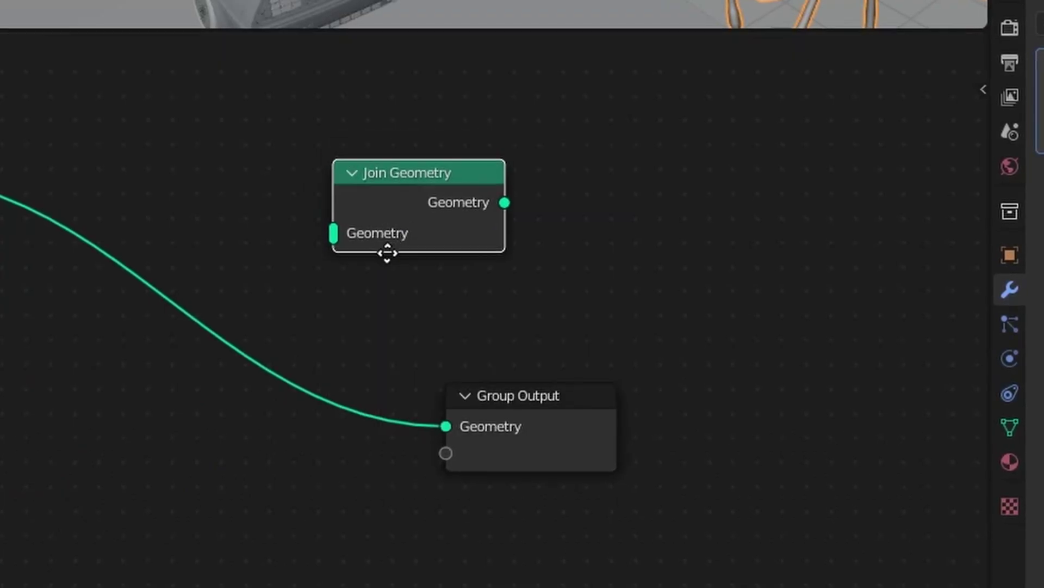
left_click(283, 390)
left_click_drag(501, 222, 432, 200, "alt")
Duplicate the Transform node, place the copy below the Join Geometry node and shift Join Geometry slightly to make room.
left_click(310, 364)
key("shift+d")
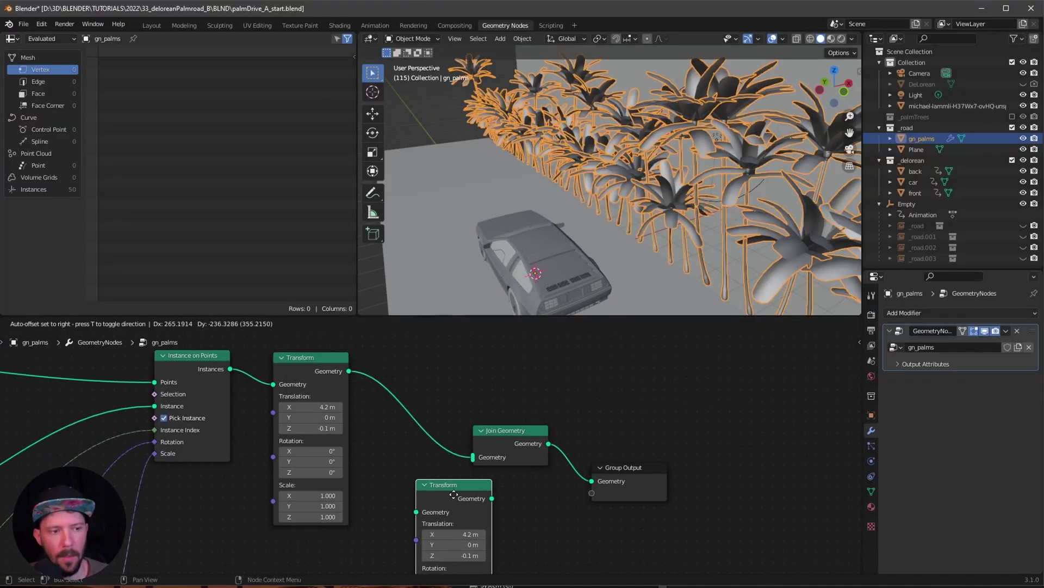
left_click(443, 490)
middle_click_drag(520, 513, 498, 478)
scroll(495, 477, "down", 2)
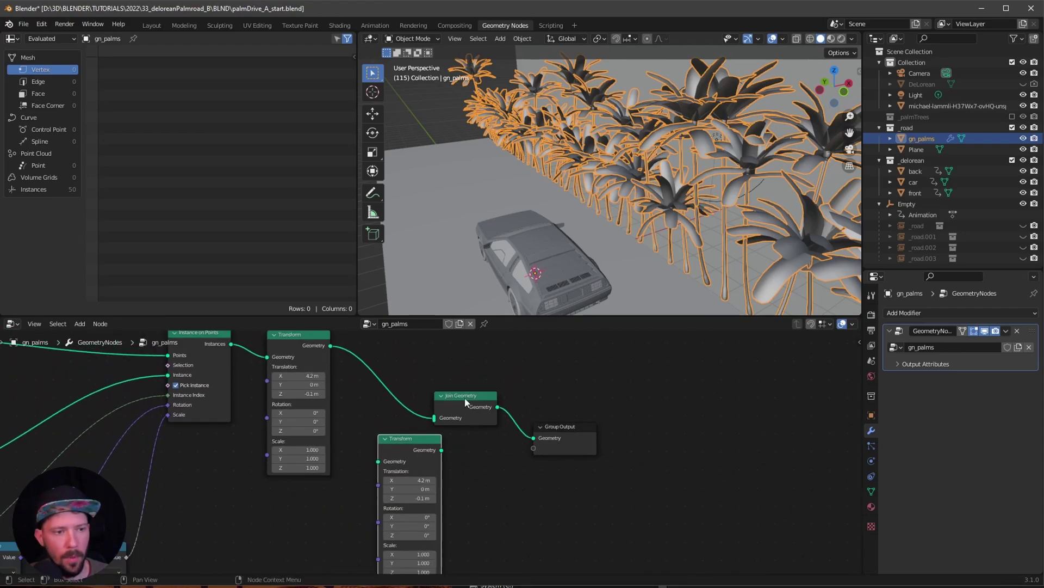
left_click_drag(465, 397, 469, 397)
Connect the original Transform's geometry output to the duplicate Transform and the duplicate's output to Join Geometry.
left_click_drag(328, 347, 363, 459)
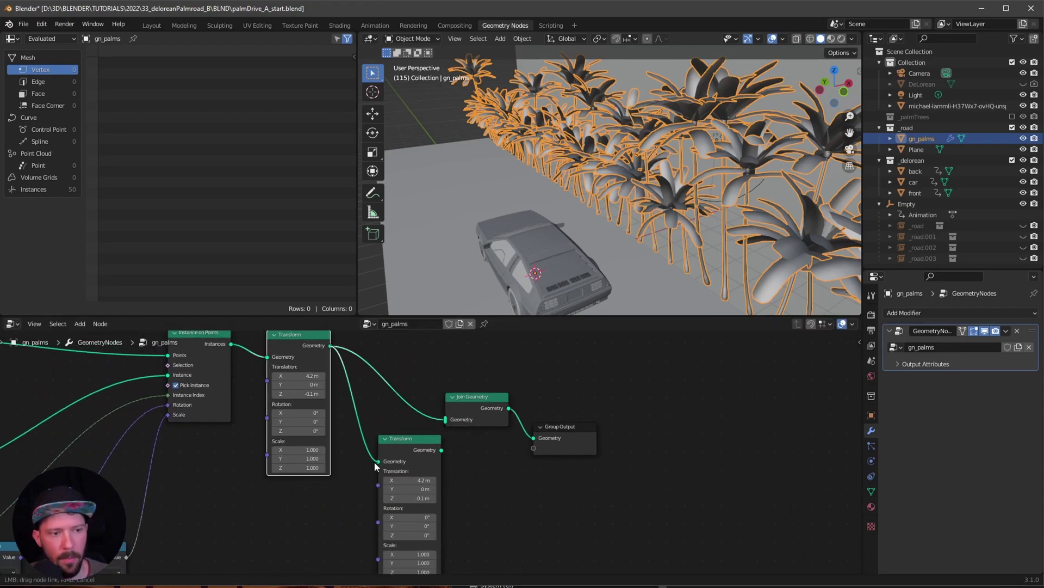
left_click_drag(422, 440, 395, 440)
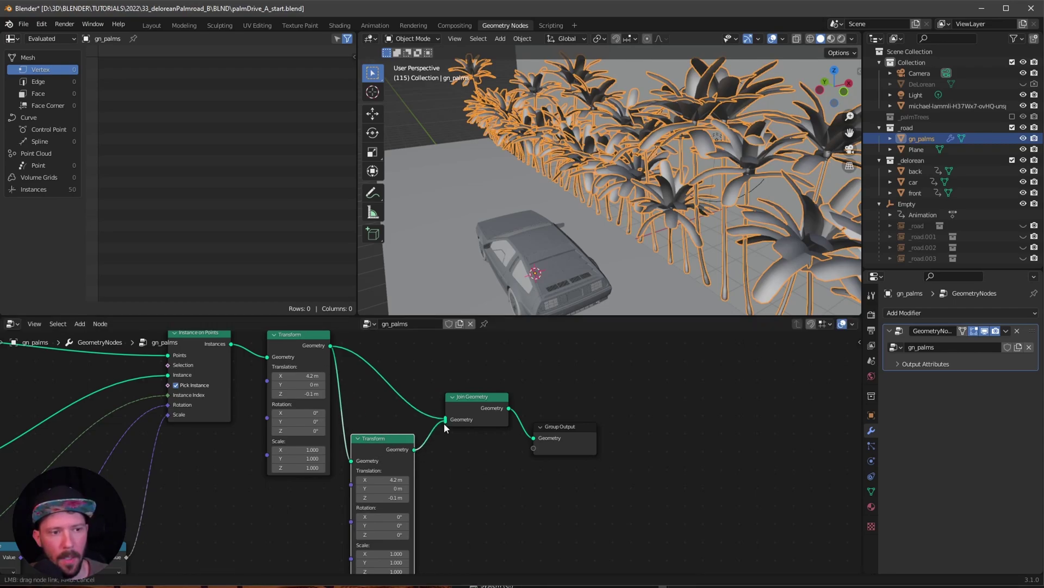
left_click_drag(444, 423, 446, 429)
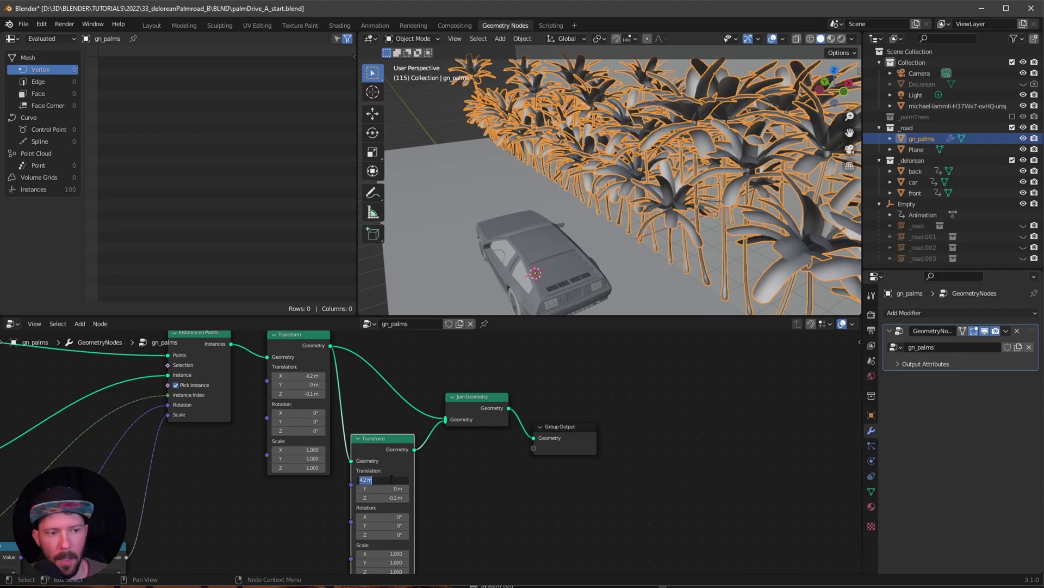
Set the duplicate Transform's X translation to -8.2 m to place a second palm row across the road.
type("-8.2")
key("Return")
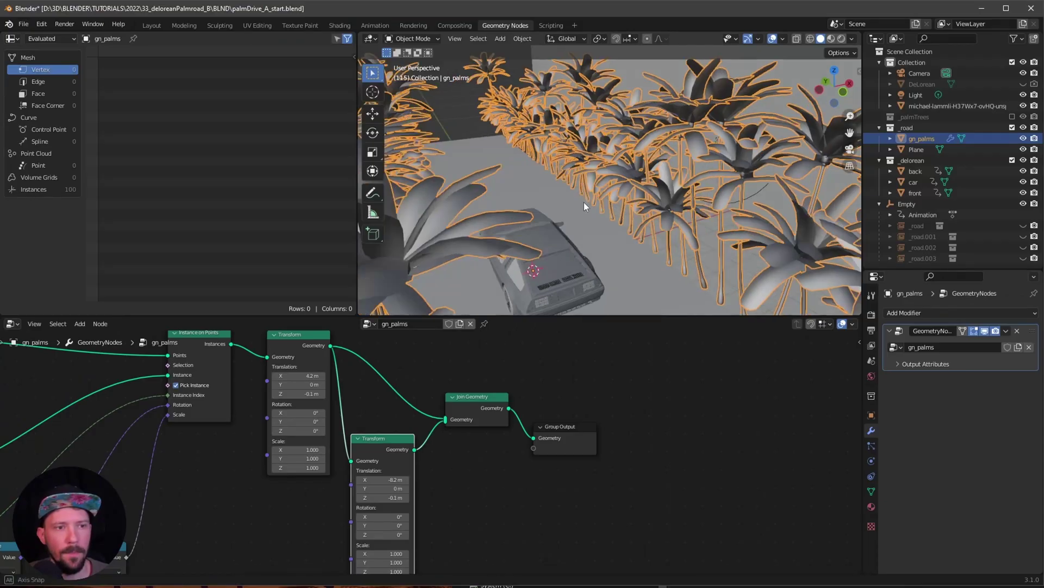
middle_click_drag(583, 202, 619, 196)
scroll(584, 188, "down", 4)
left_click_drag(619, 196, 612, 214, "alt")
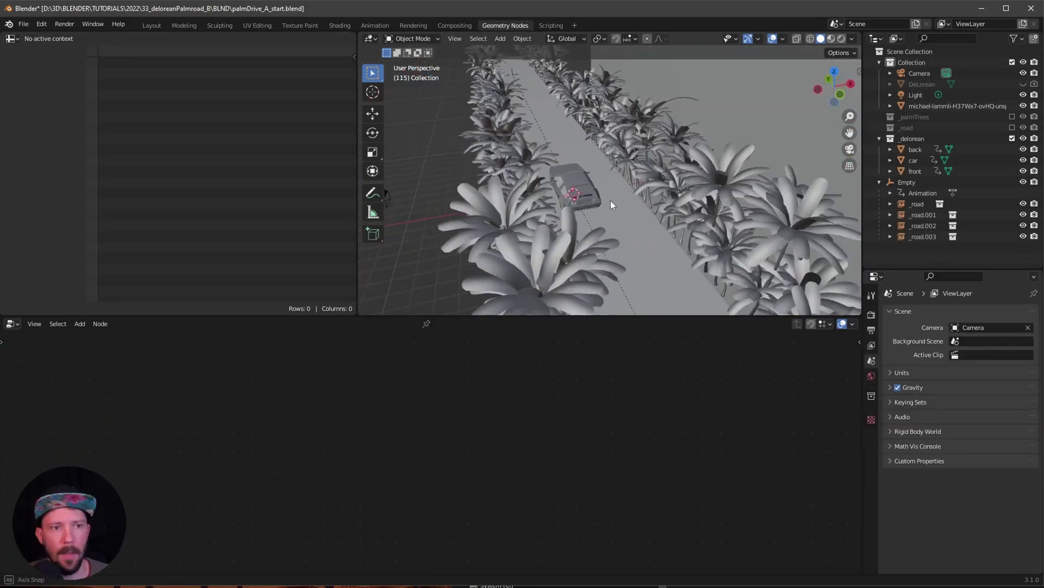
Return to the Layout workspace and view the palm-lined road from behind the car.
left_click_drag(610, 200, 664, 161, "alt")
middle_click_drag(664, 162, 618, 207)
left_click(154, 27)
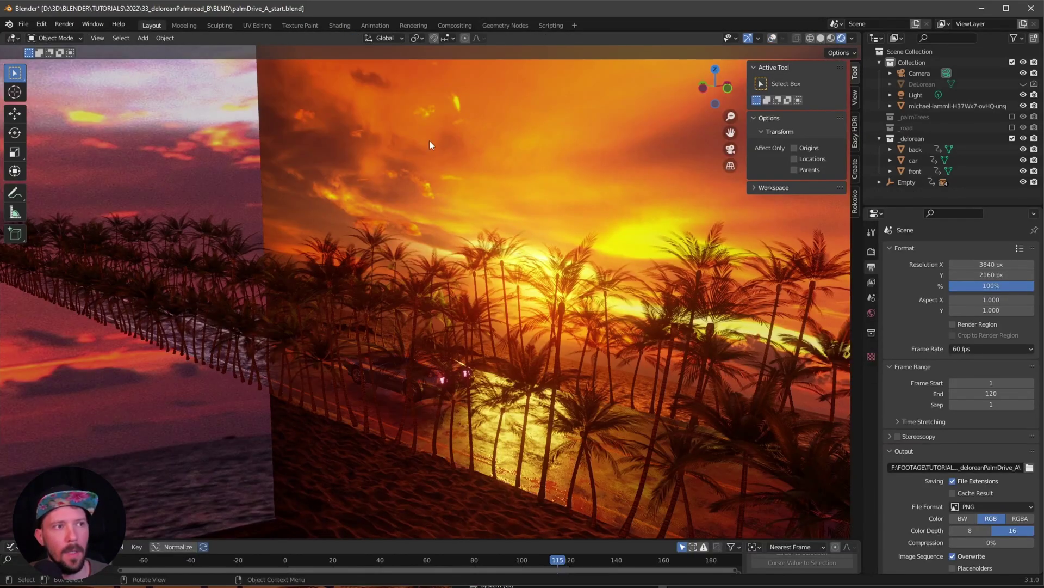
middle_click_drag(462, 158, 540, 340)
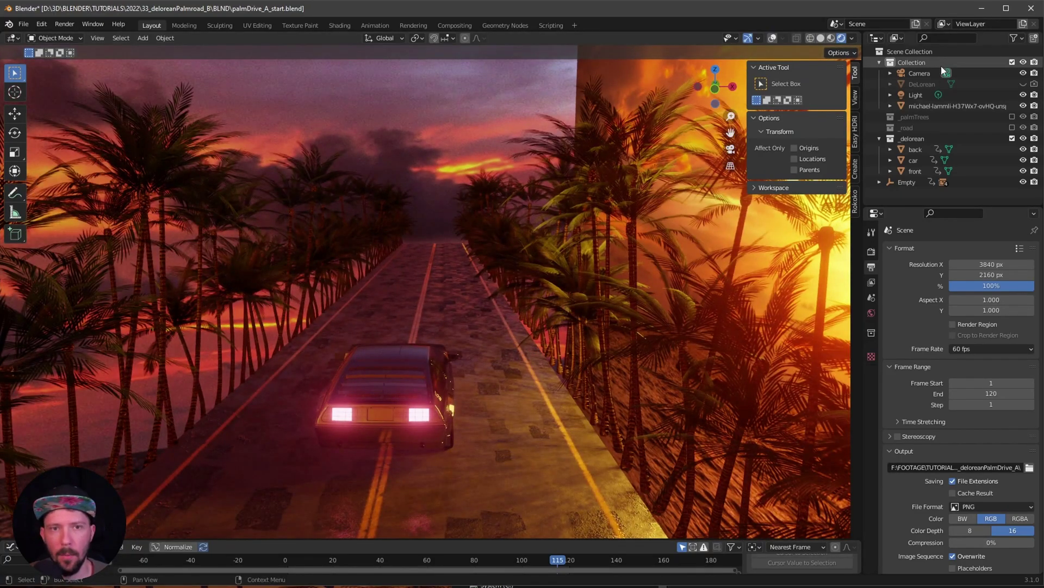
Duplicate the camera in place, make the copy the active scene camera and look through it.
left_click(916, 75)
key("shift+d")
right_click(629, 222)
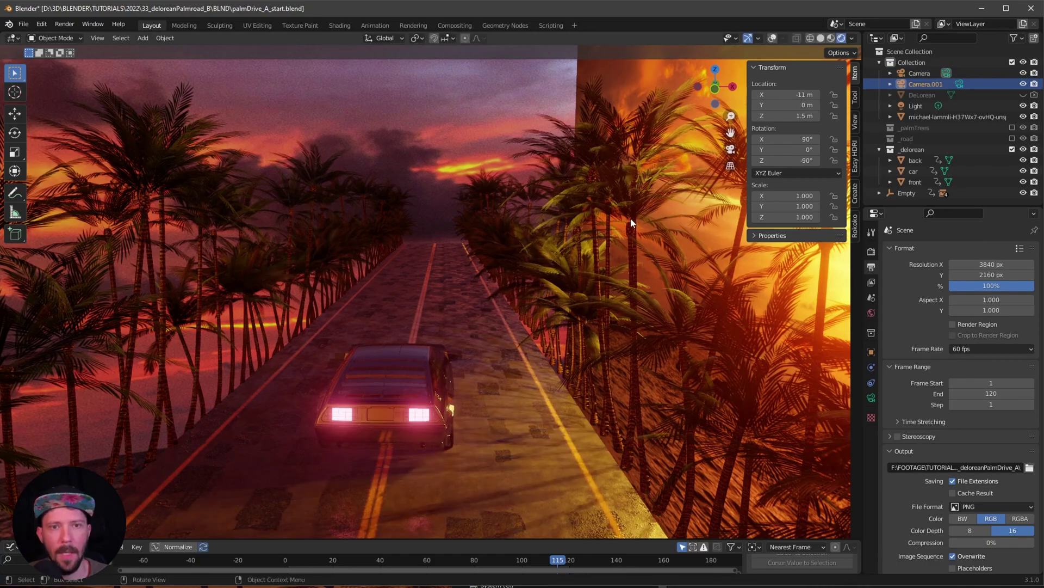
left_click(959, 85)
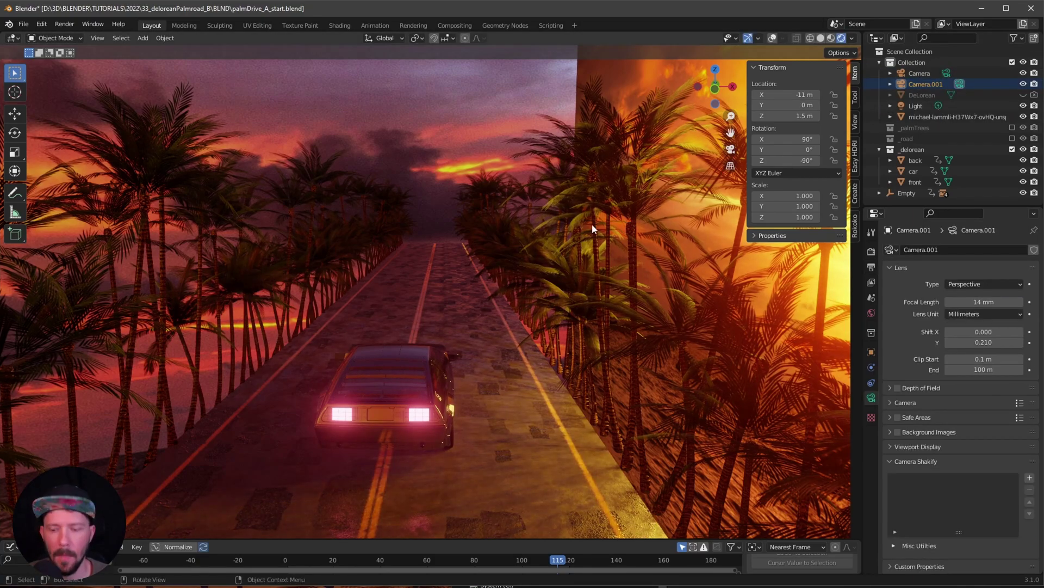
key("ctrl+KP_0")
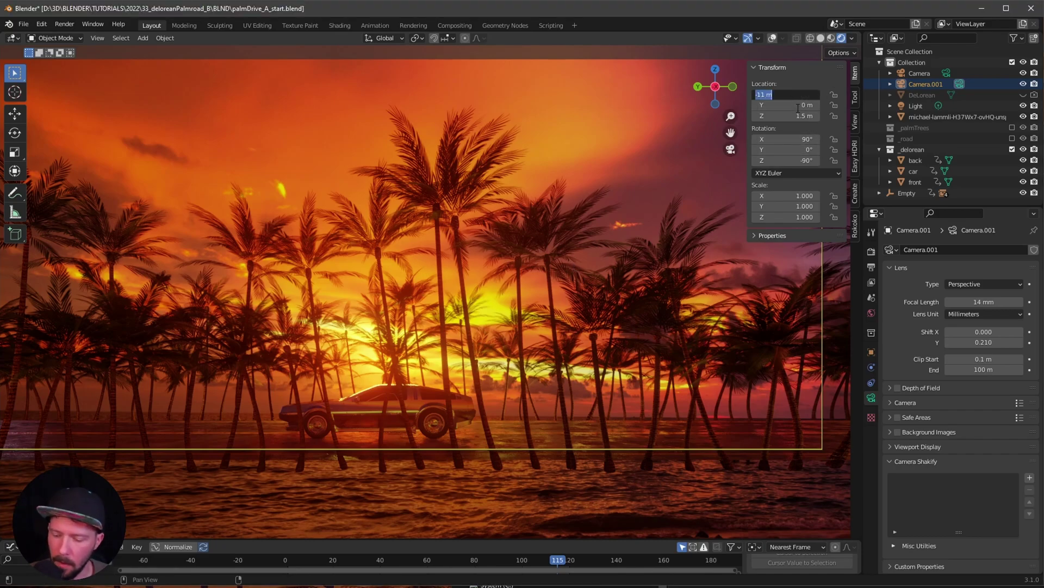
Set the duplicated camera's location to X 2.7 m, Y -7.6 m and Z 0.4 m.
type("2.")
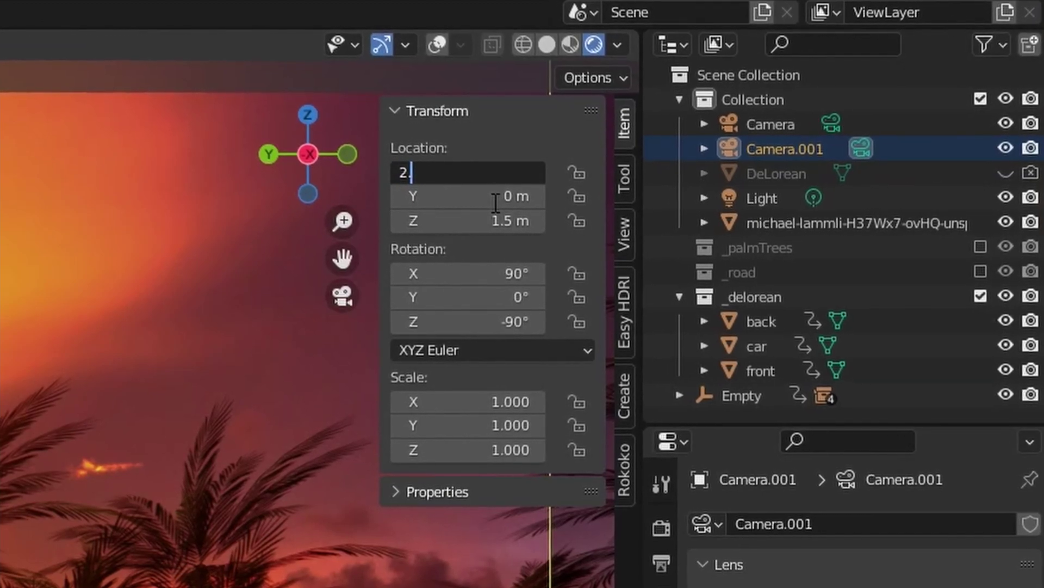
type("7")
key("Return")
left_click(476, 196)
type("-")
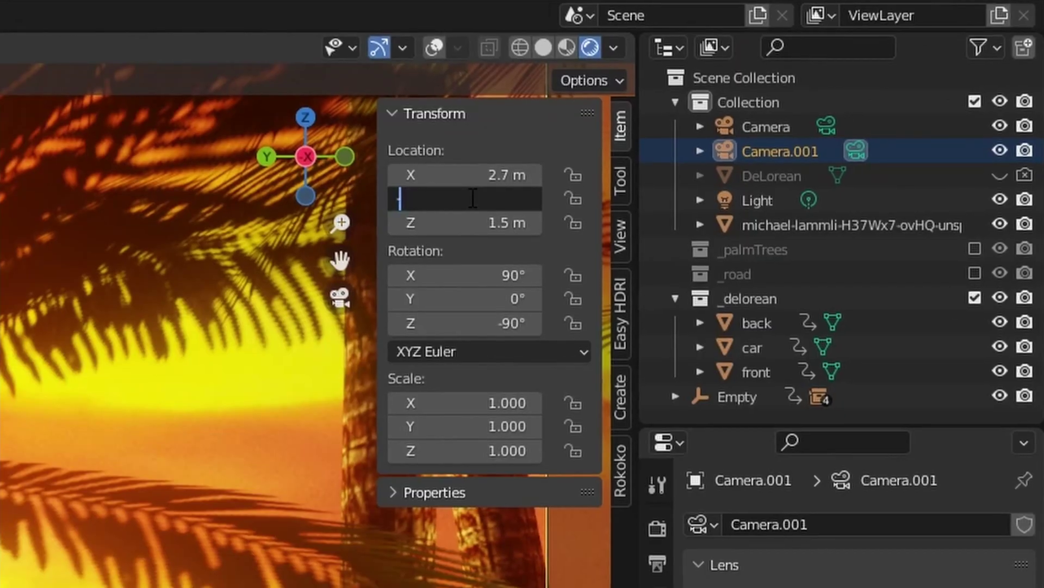
type("-7.6")
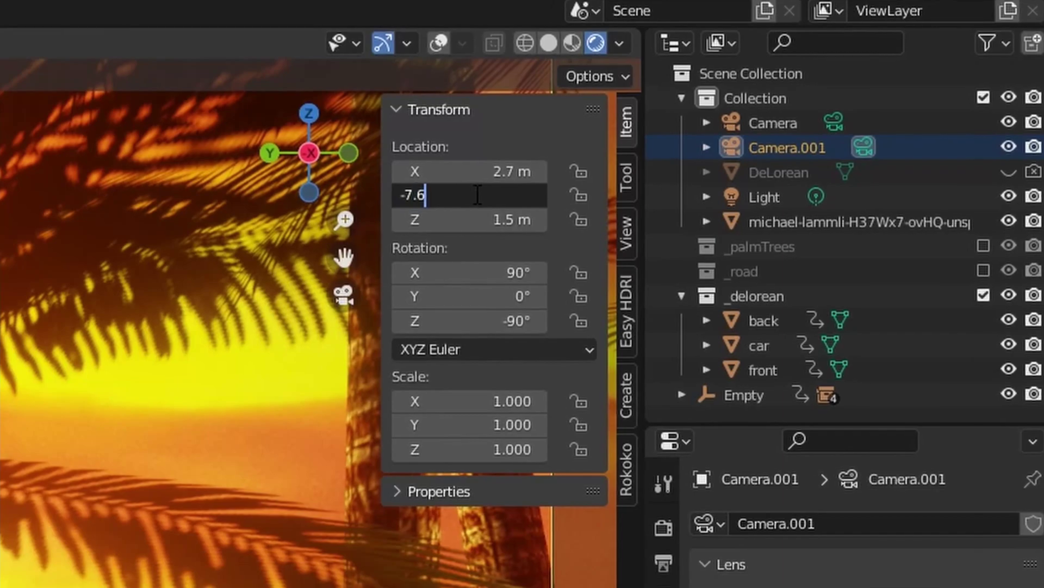
key("Return")
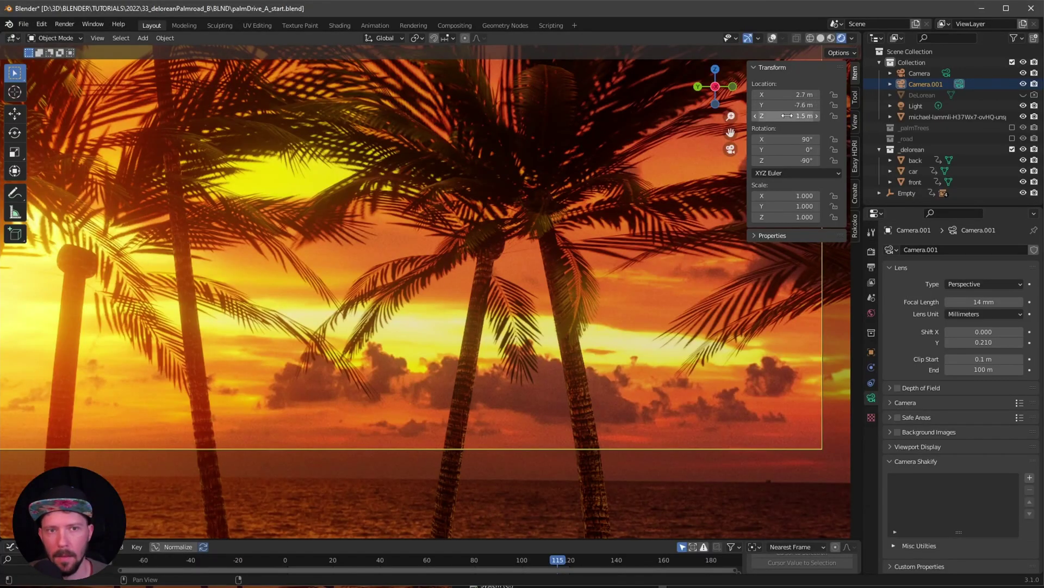
left_click(787, 116)
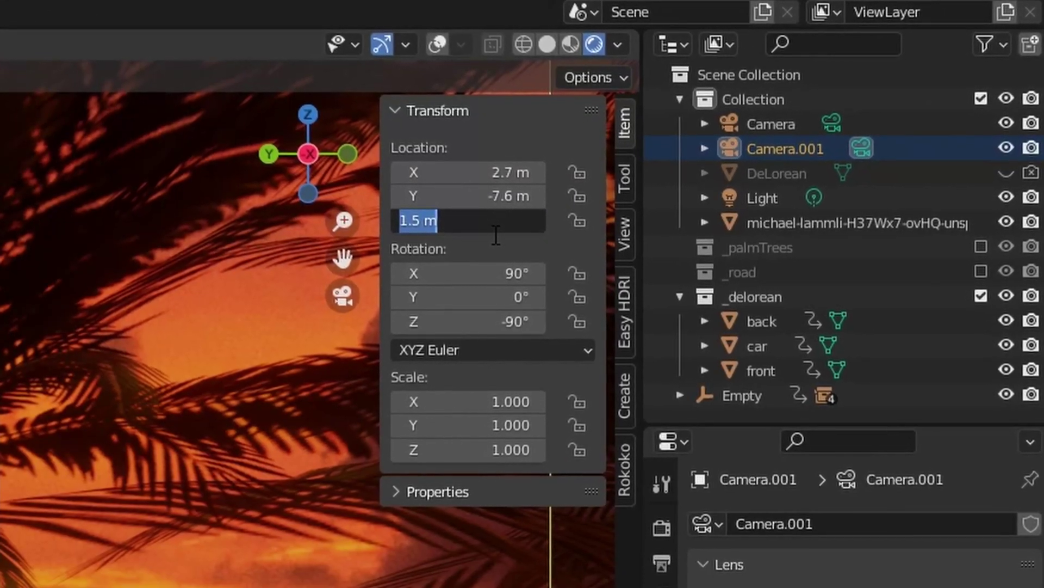
key("BackSpace")
type("0.4")
key("Return")
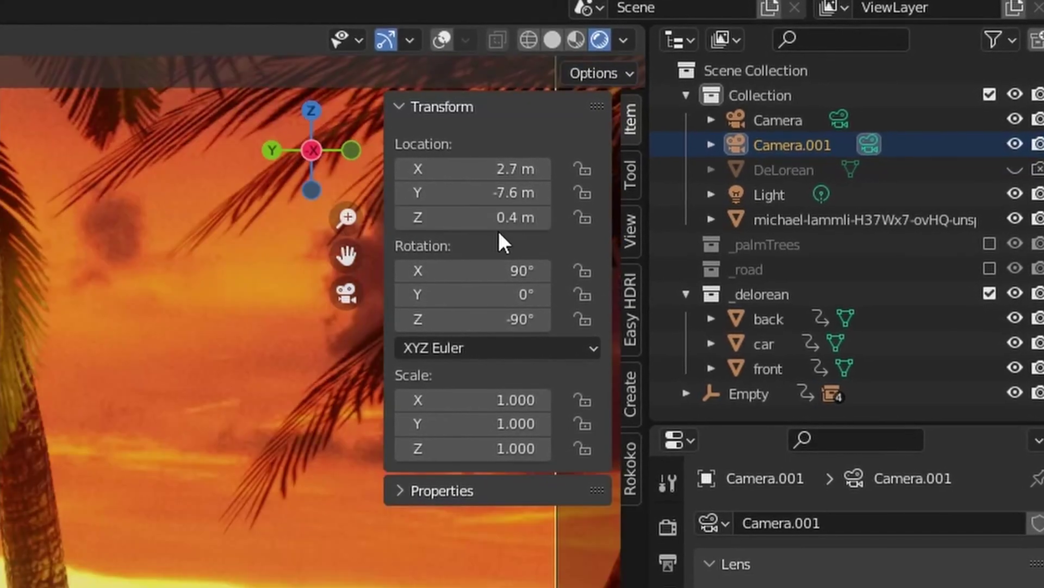
Set the duplicated camera's rotation to 96° on X and 17.6° on Z.
left_click(500, 270)
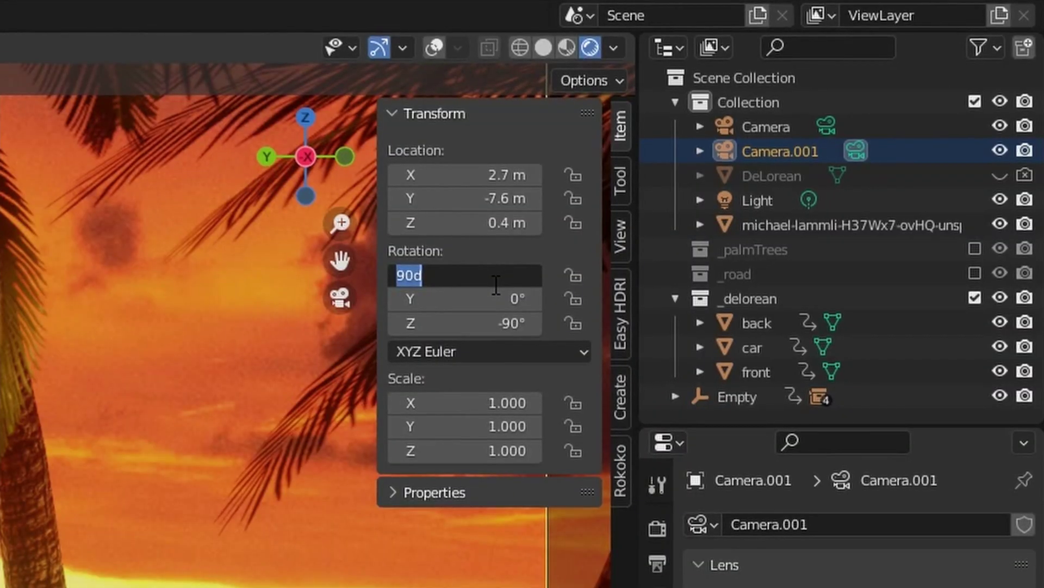
type("90")
key("Return")
left_click(532, 296)
key("Tab")
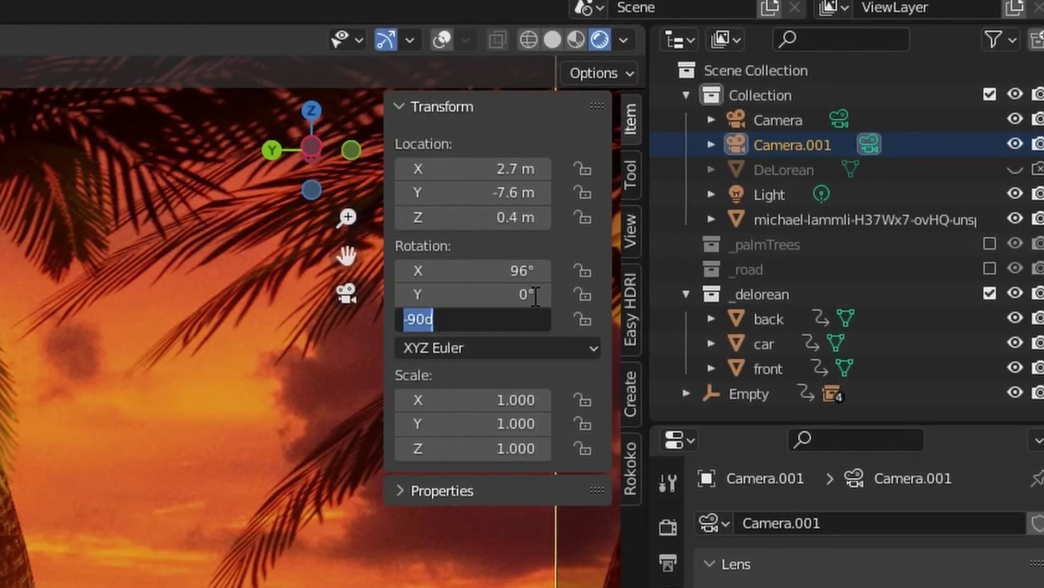
type("17")
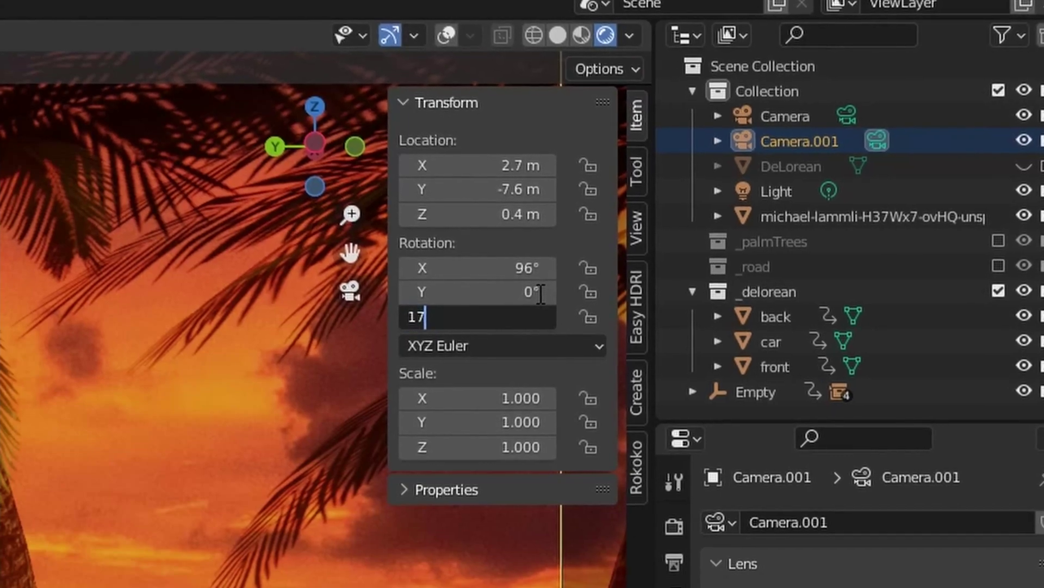
type(".6")
key("Return")
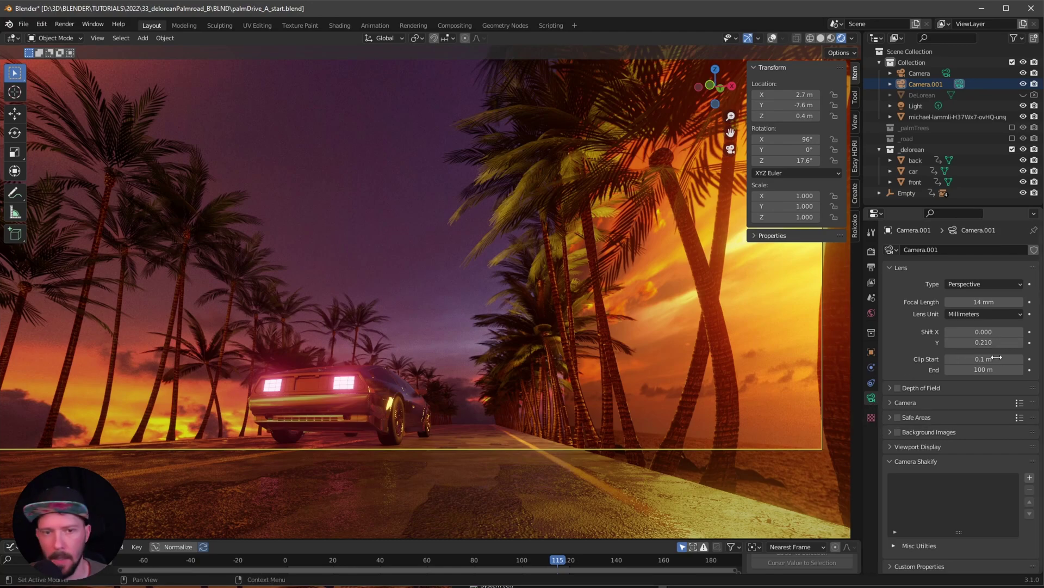
Set the duplicated camera's vertical lens shift to 0 and its focal length to 24 mm.
left_click(985, 343)
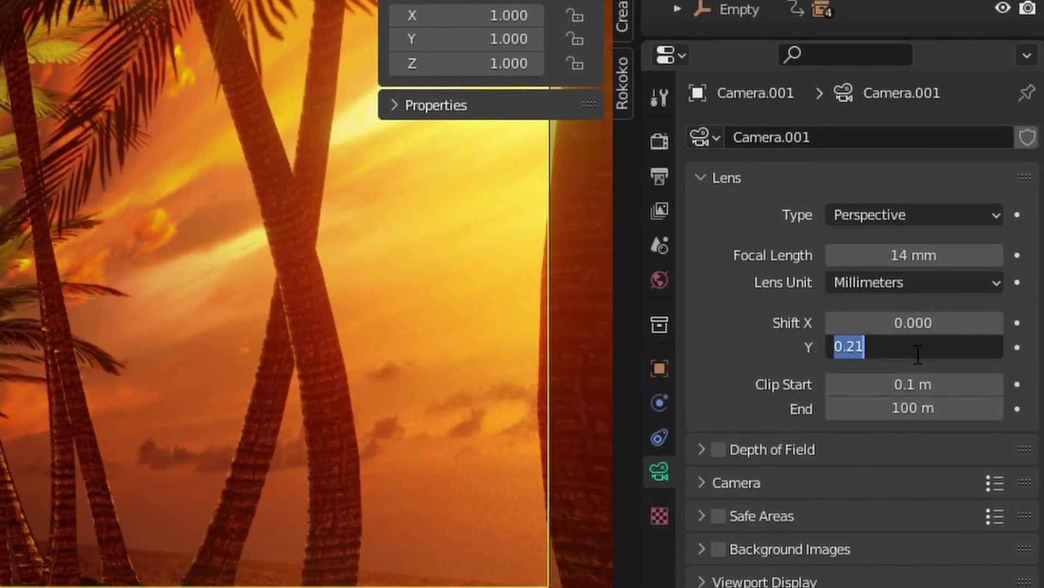
type("0")
key("Return")
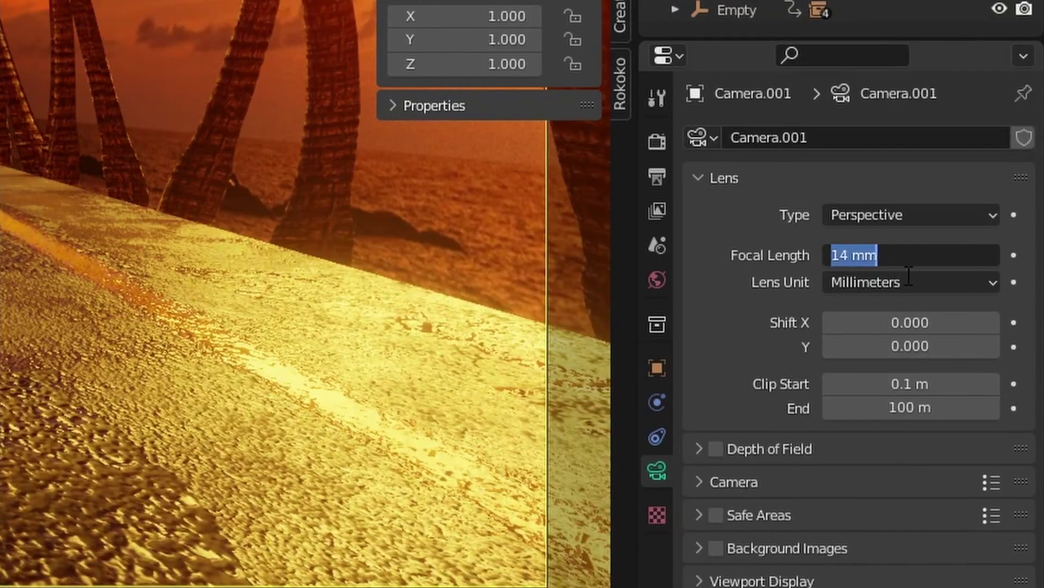
type("24")
key("Return")
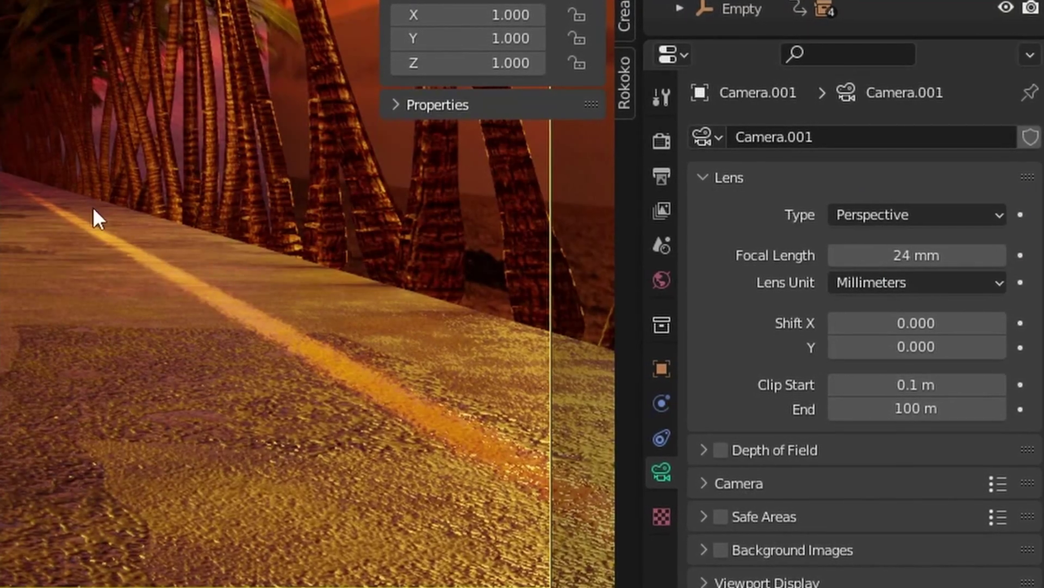
Play back the animation through the duplicated camera to check the new shot behind the car.
scroll(45, 180, "down", 5)
middle_click_drag(494, 266, 492, 305, "shift")
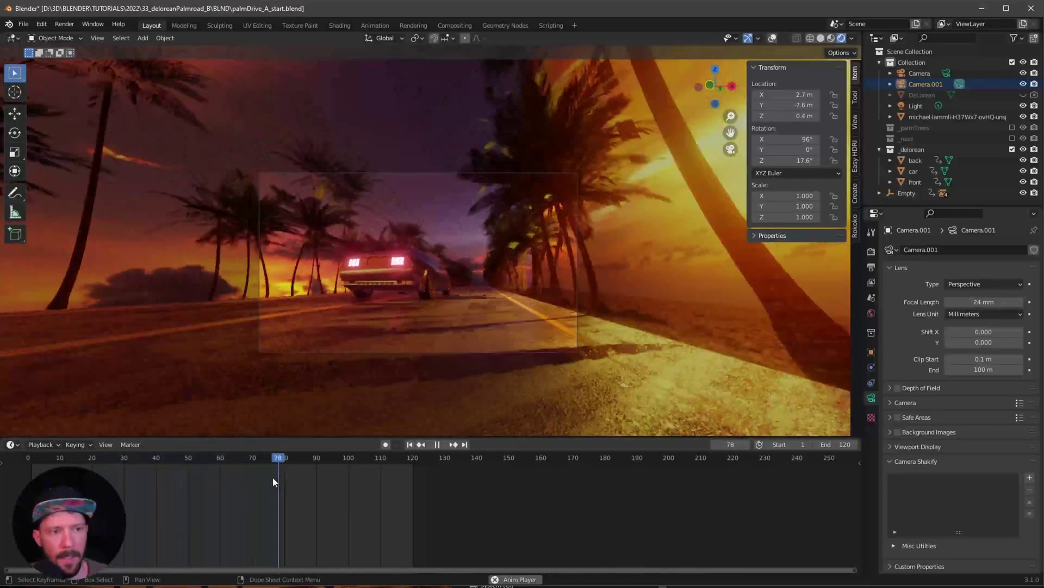
key("space")
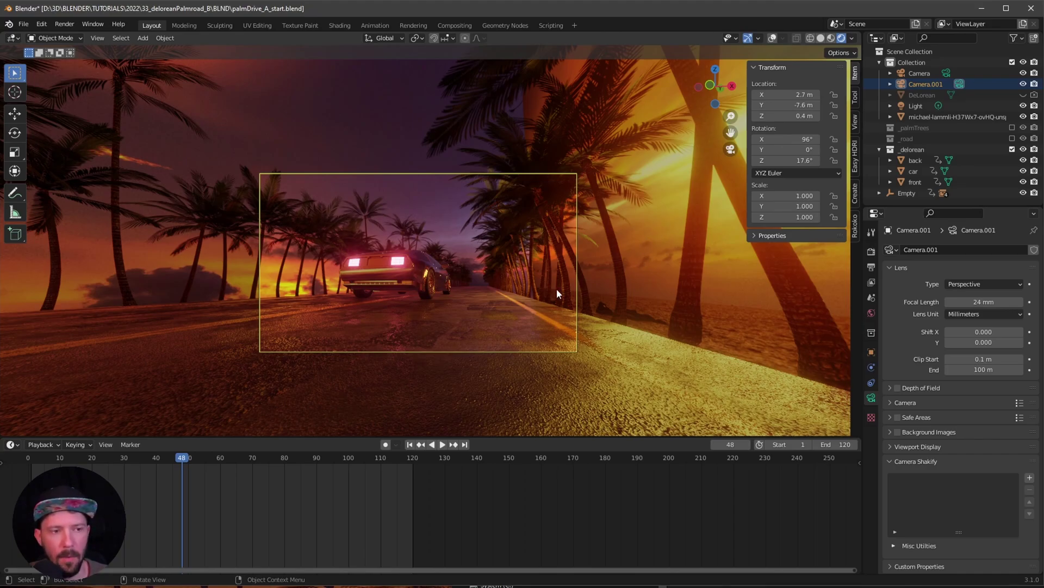
key("space")
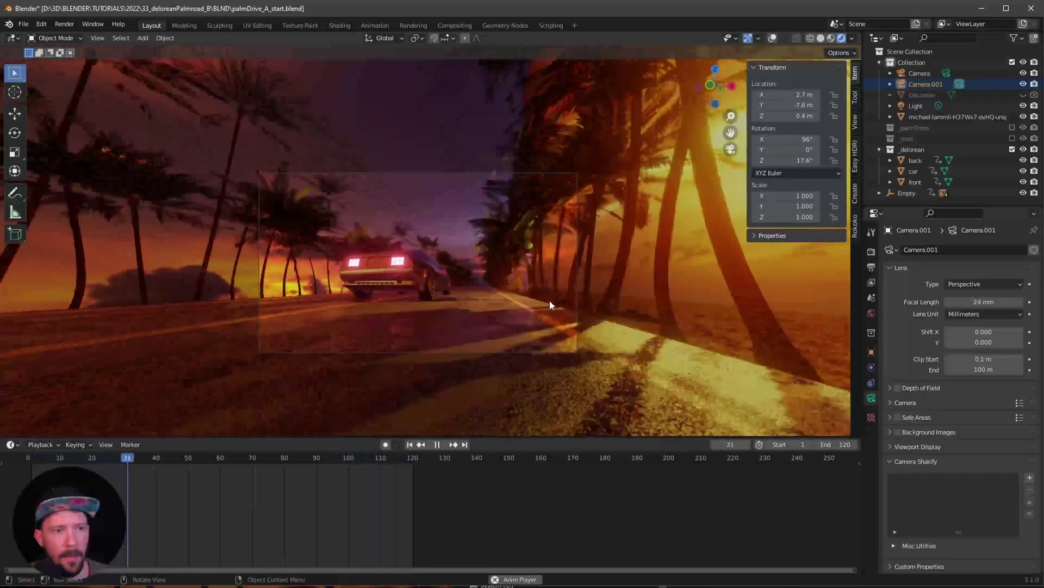
key("space")
Select the background sky image plane and set its location to Y 134.2 m and Z 34.6 m.
left_click(741, 264)
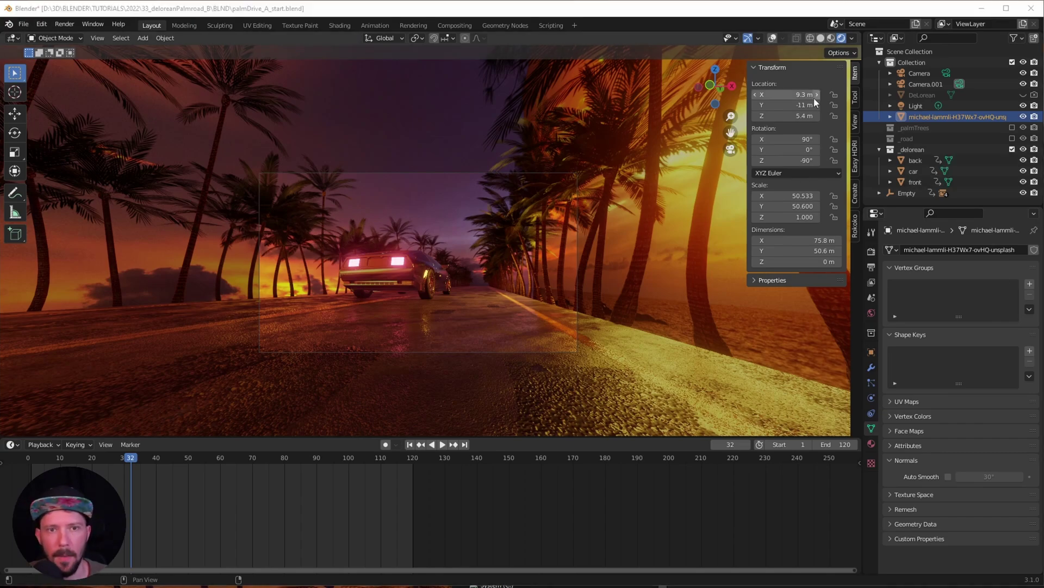
middle_click_drag(713, 291, 607, 354)
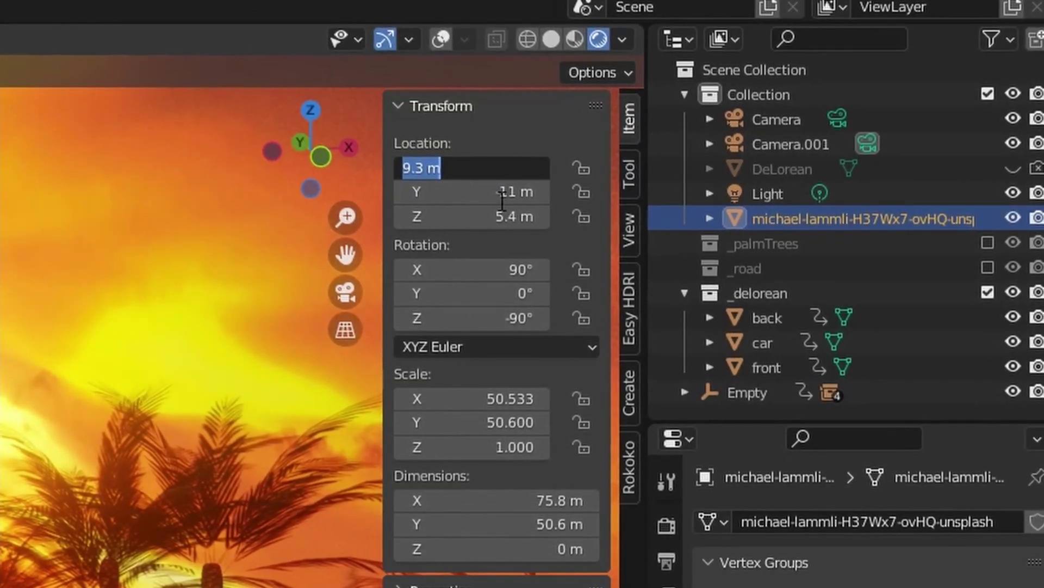
left_click(478, 191)
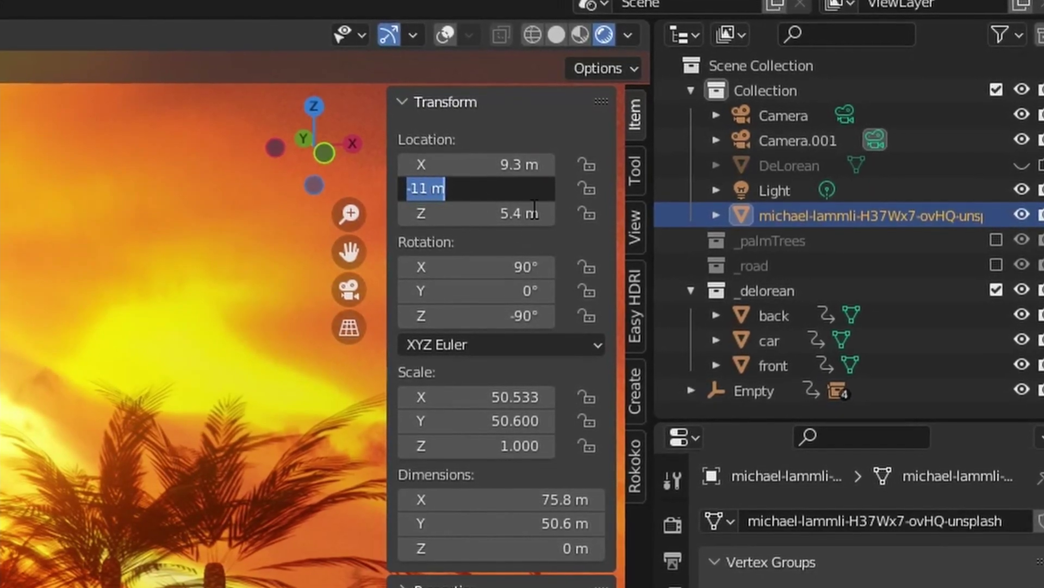
type("13")
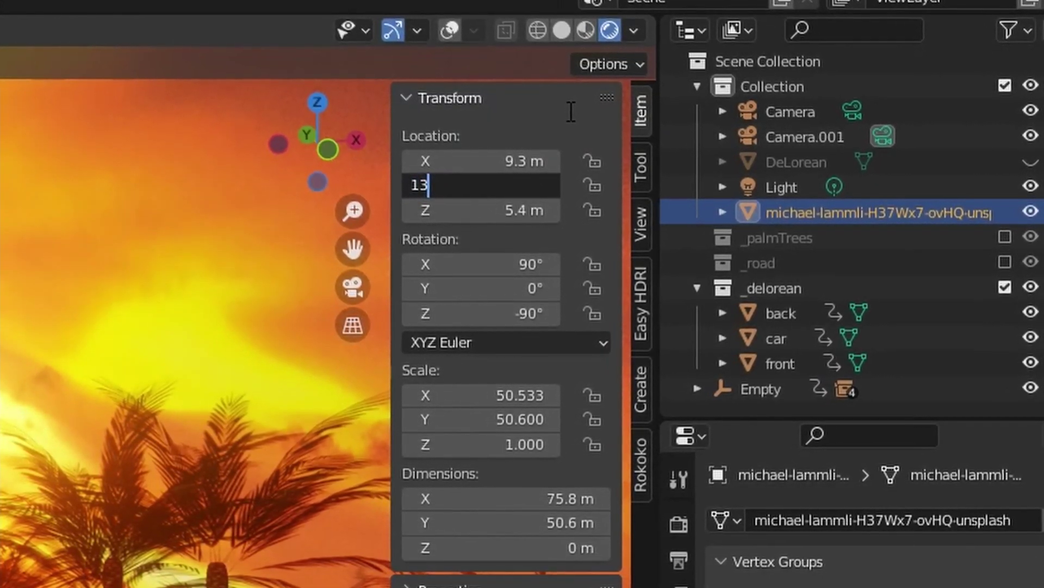
type("4.")
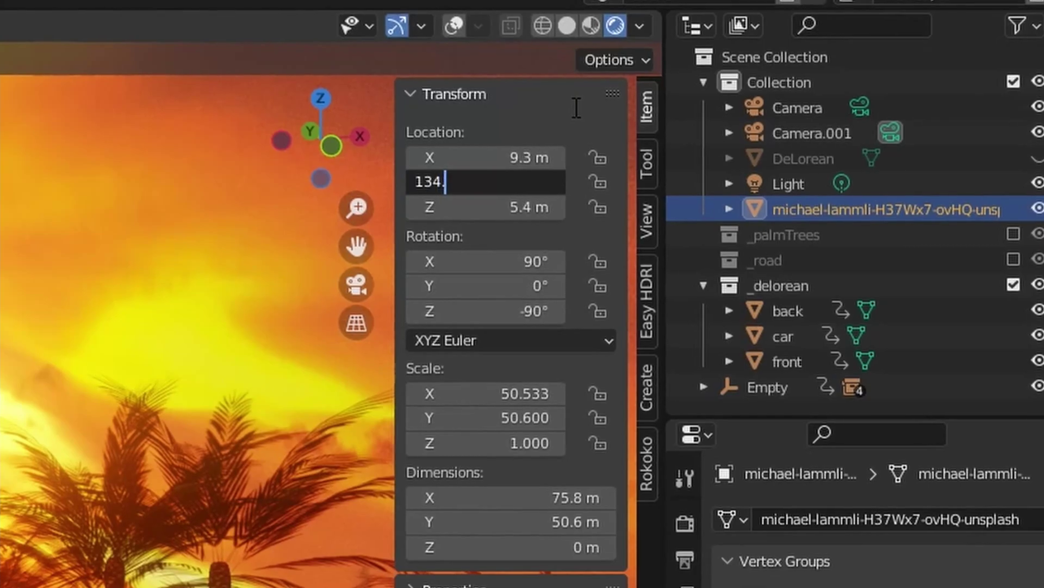
type("2")
key("Return")
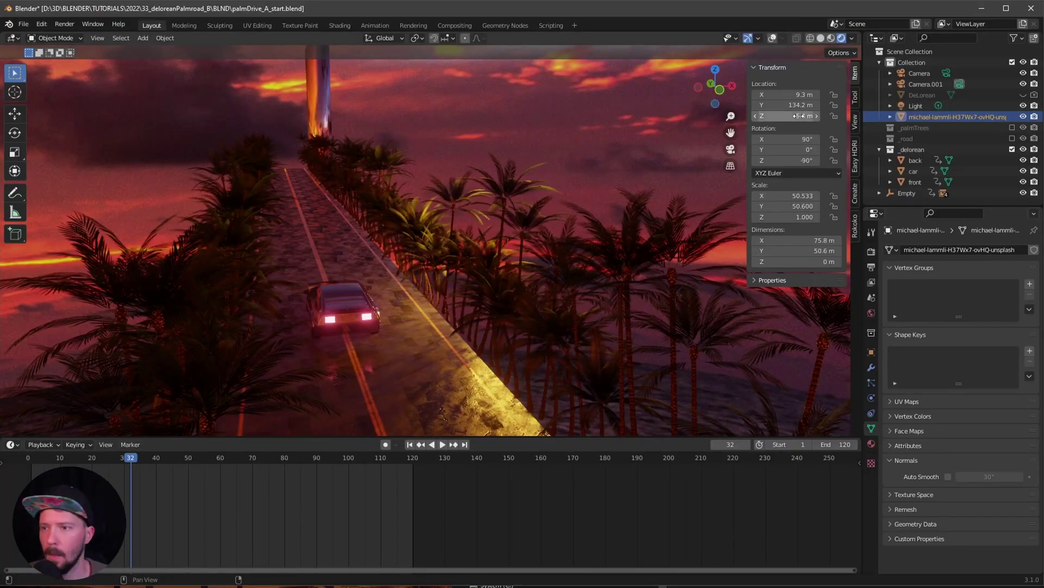
left_click(799, 116)
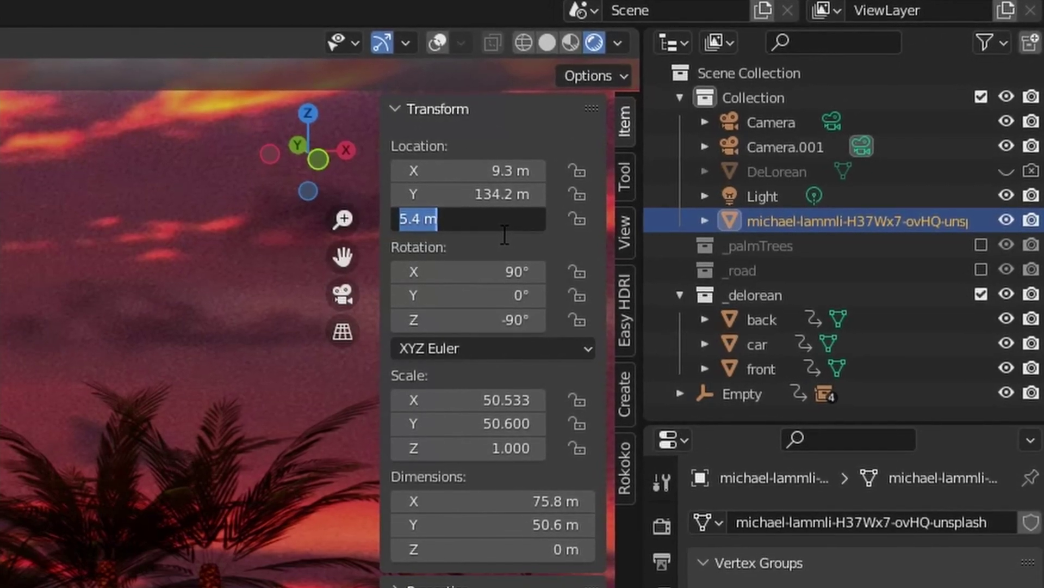
type("34.6")
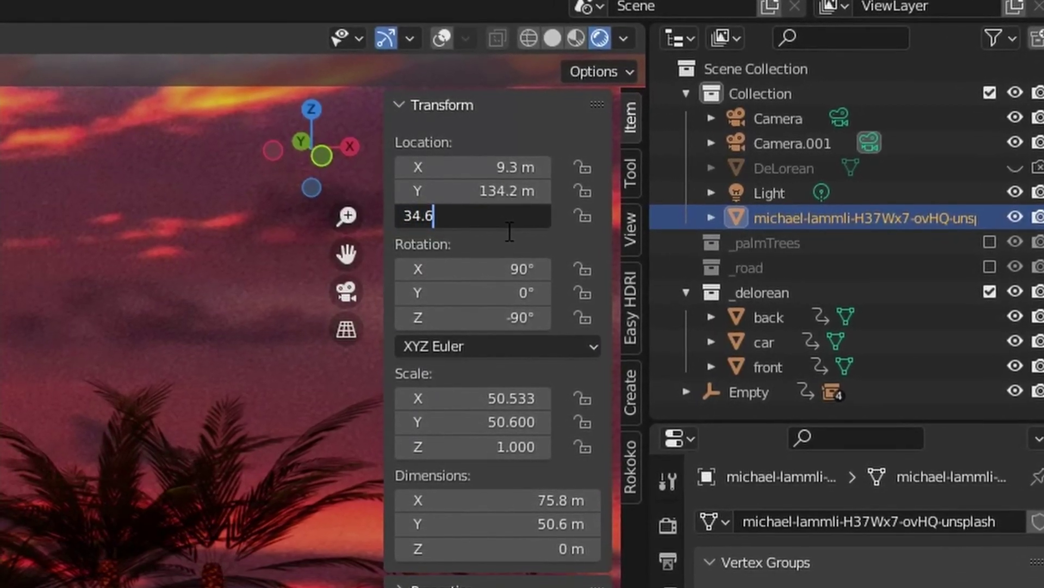
key("Return")
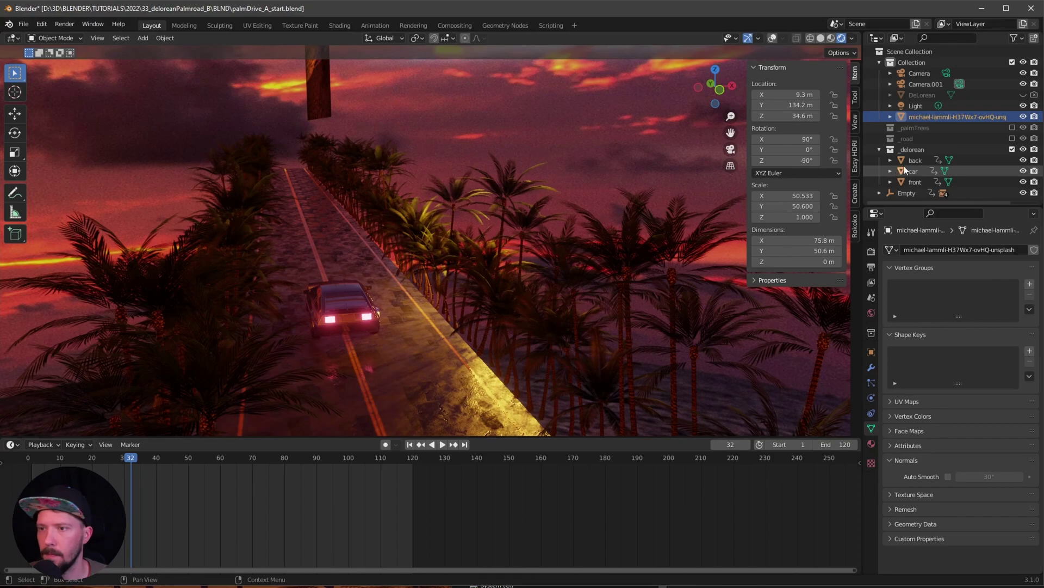
Set the background image plane's Z rotation to 0° and its dimensions to 432 m on X and 288 m on Y.
left_click(797, 161)
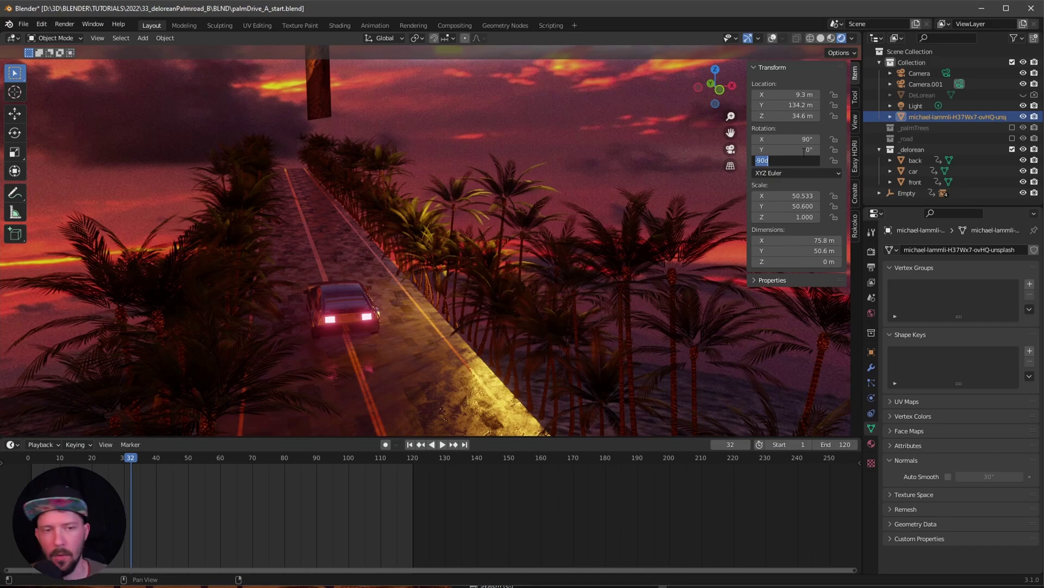
type("0")
key("Return")
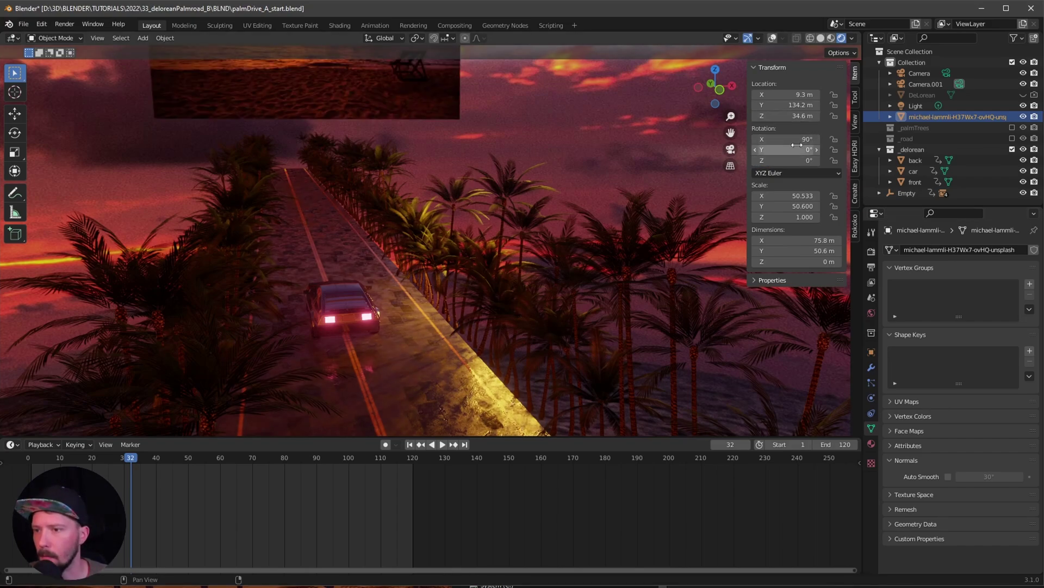
left_click(810, 240)
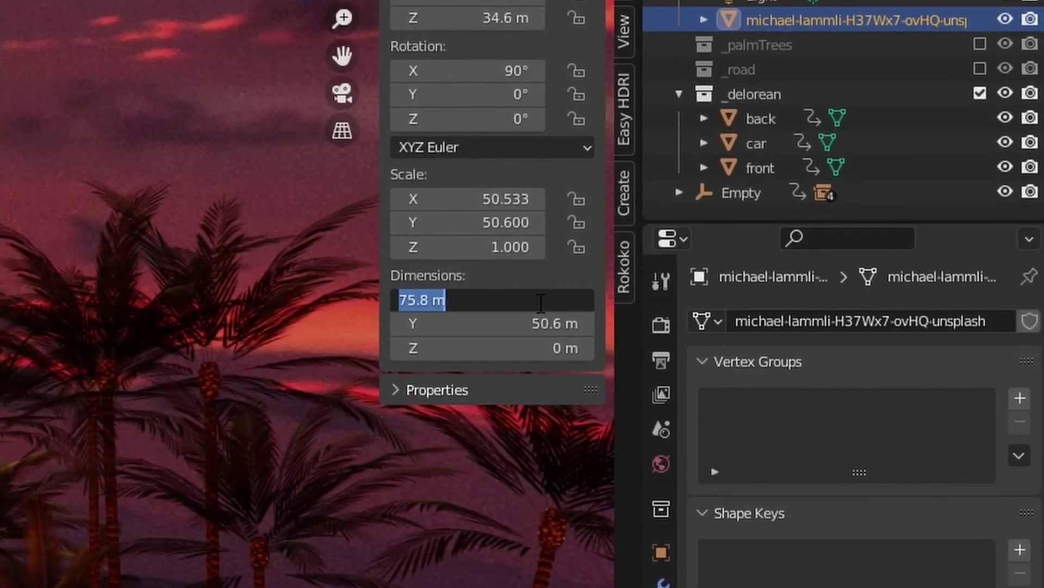
type("432")
key("Tab")
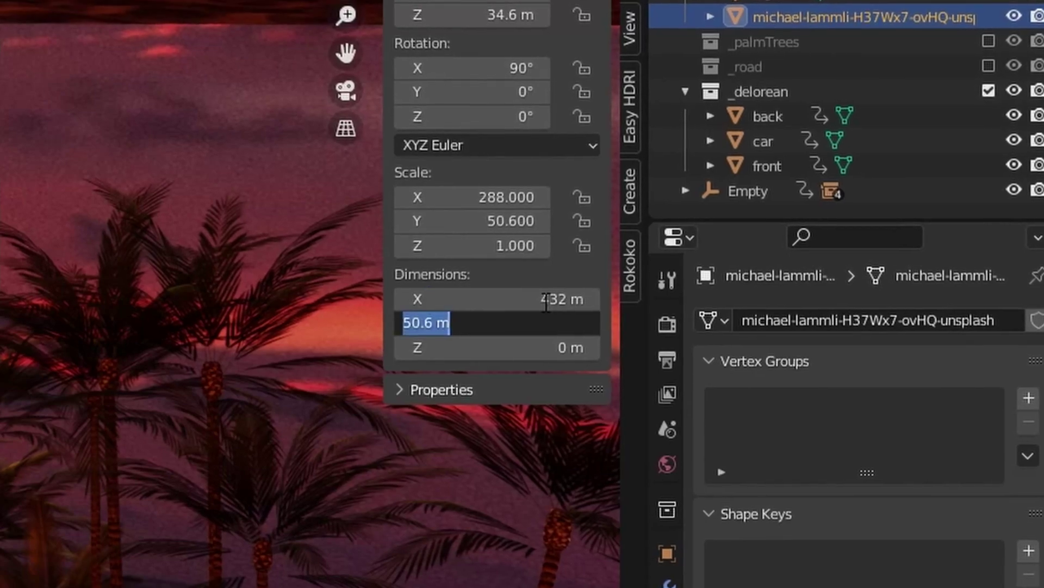
type("288")
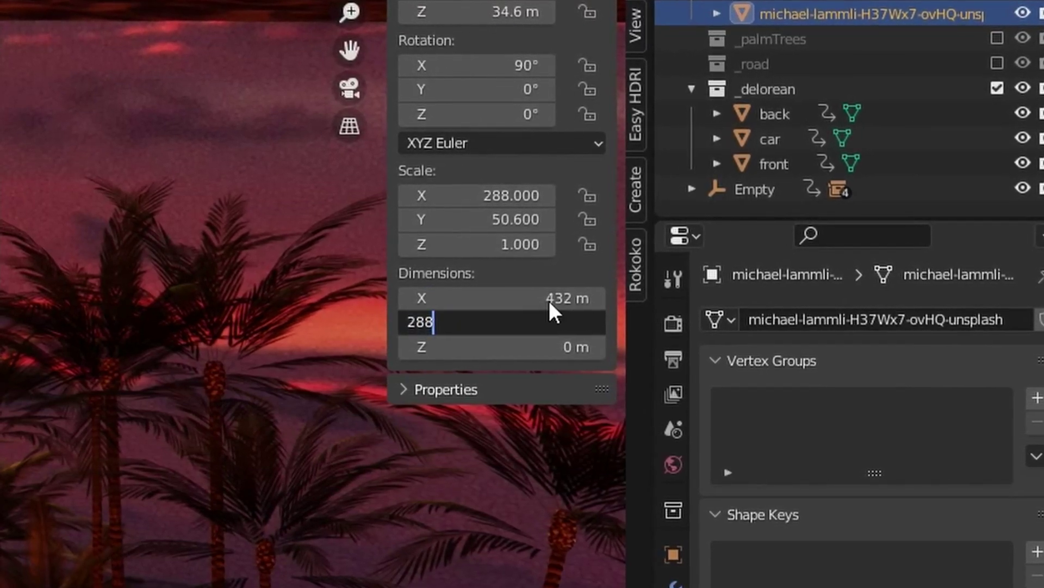
key("Return")
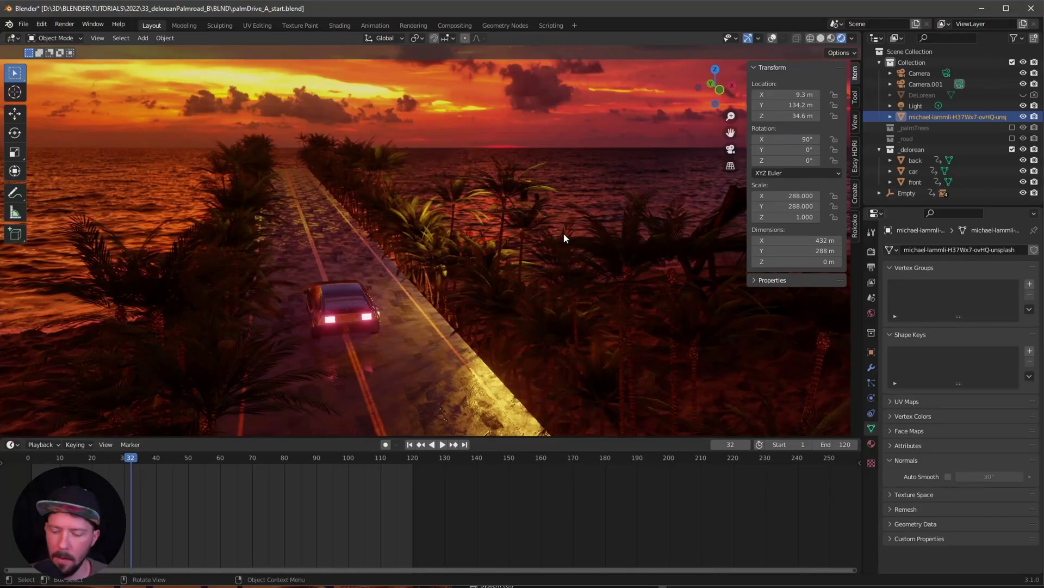
Look through the scene camera again and set Camera.001's clip end to 500 m.
key("KP_0")
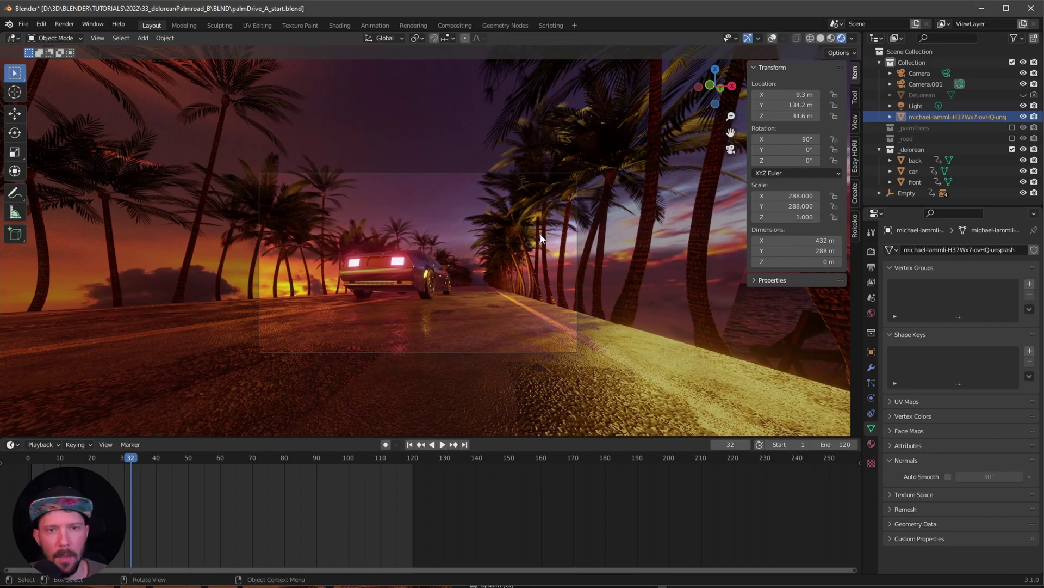
mouse_move(492, 291)
middle_mouse_down()
mouse_move(527, 301)
mouse_move(507, 291)
middle_mouse_up()
key("KP_0")
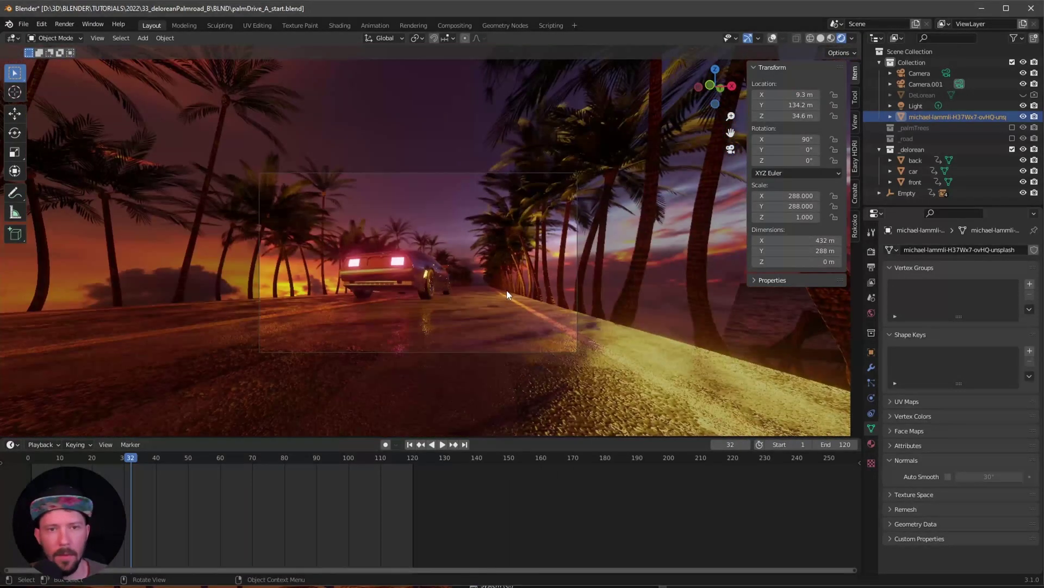
left_click(917, 85)
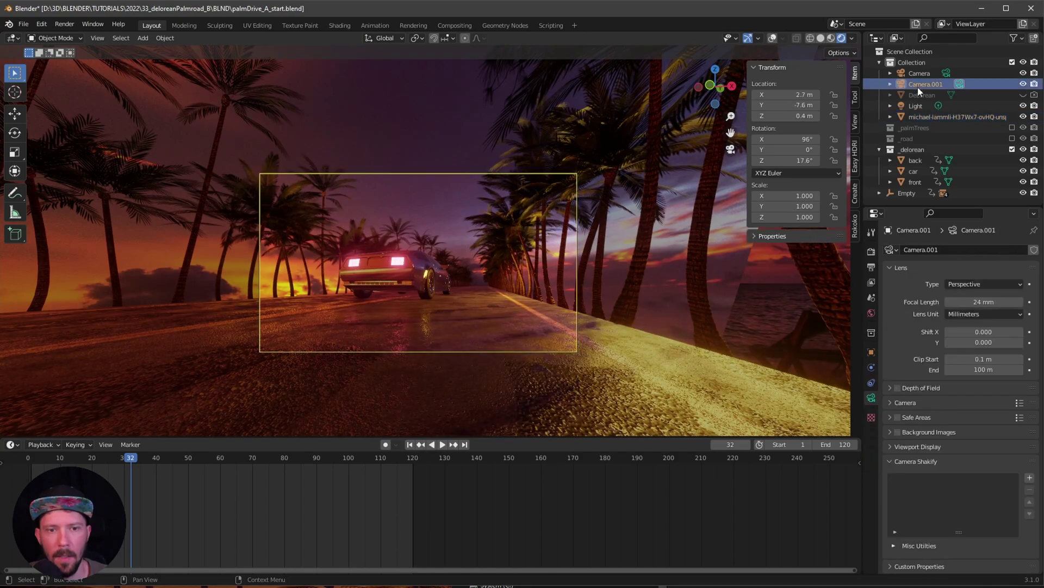
left_click(985, 369)
type("500")
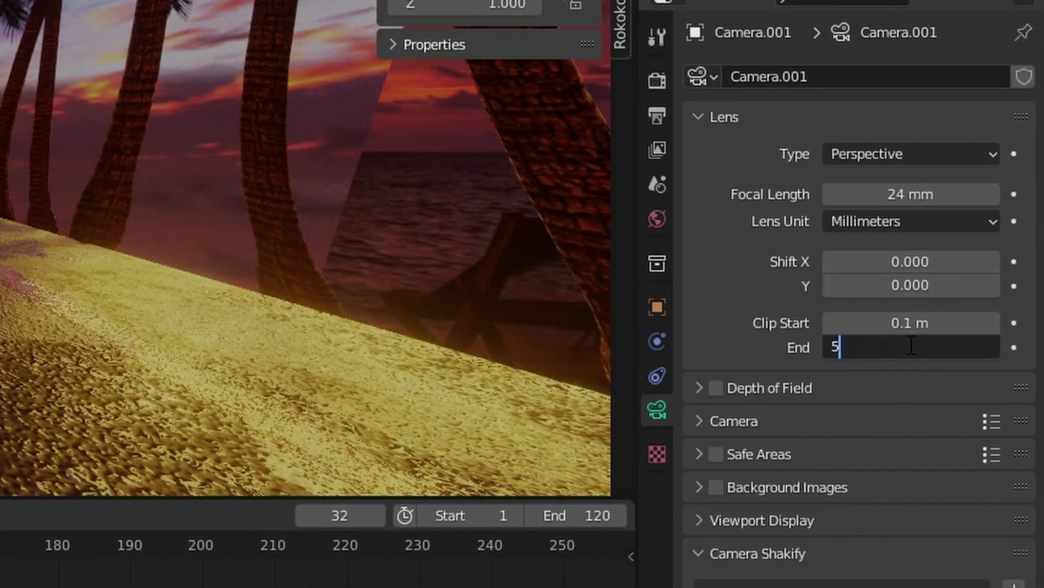
key("Return")
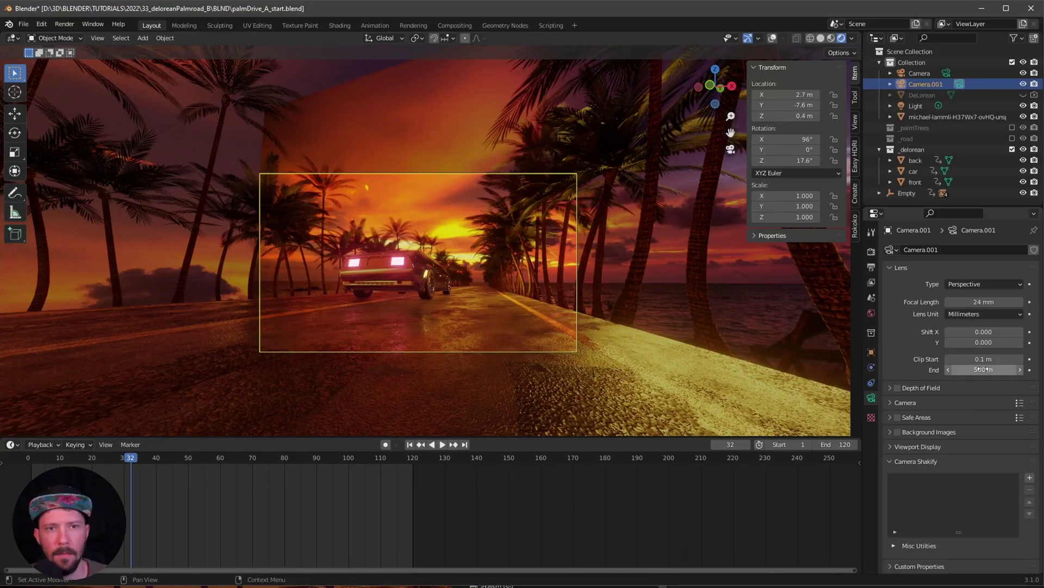
left_click(552, 292)
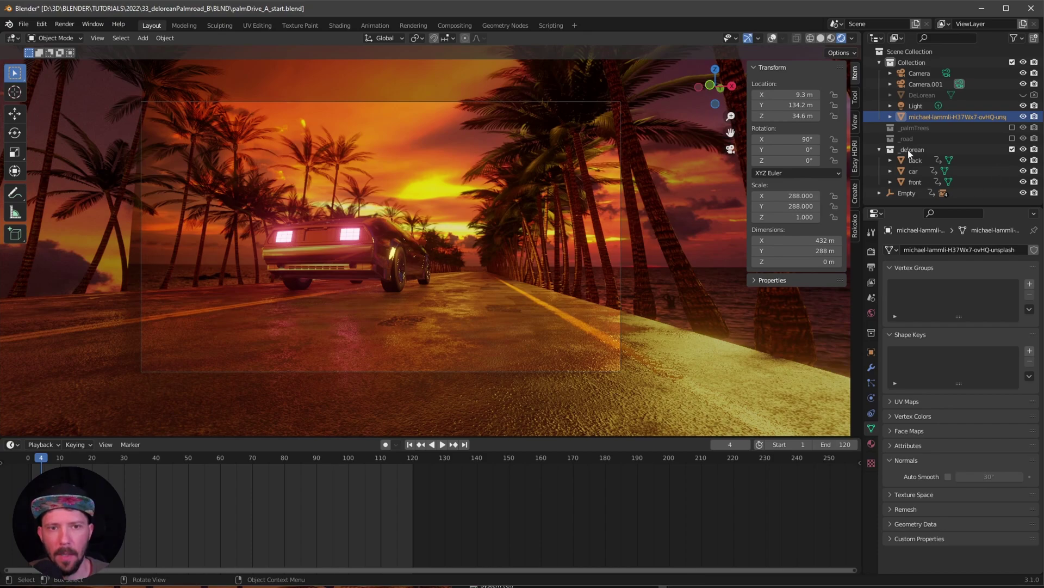
Hide the four _road collection instances under the Empty and enable the original _road collection.
left_click(880, 150)
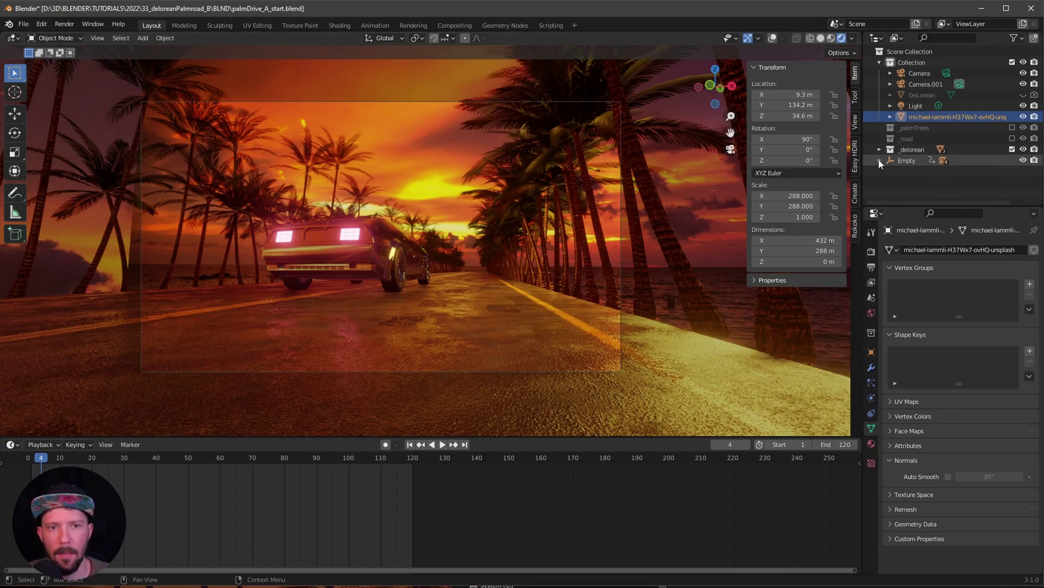
left_click(880, 160)
scroll(958, 180, "down", 1)
left_click(1024, 194)
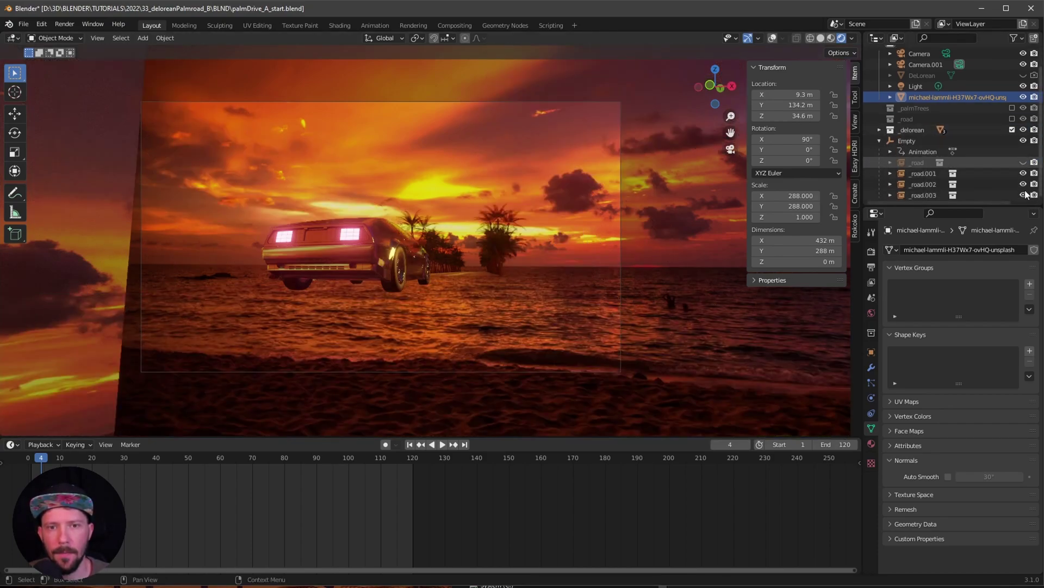
left_click_drag(1024, 195, 1024, 173)
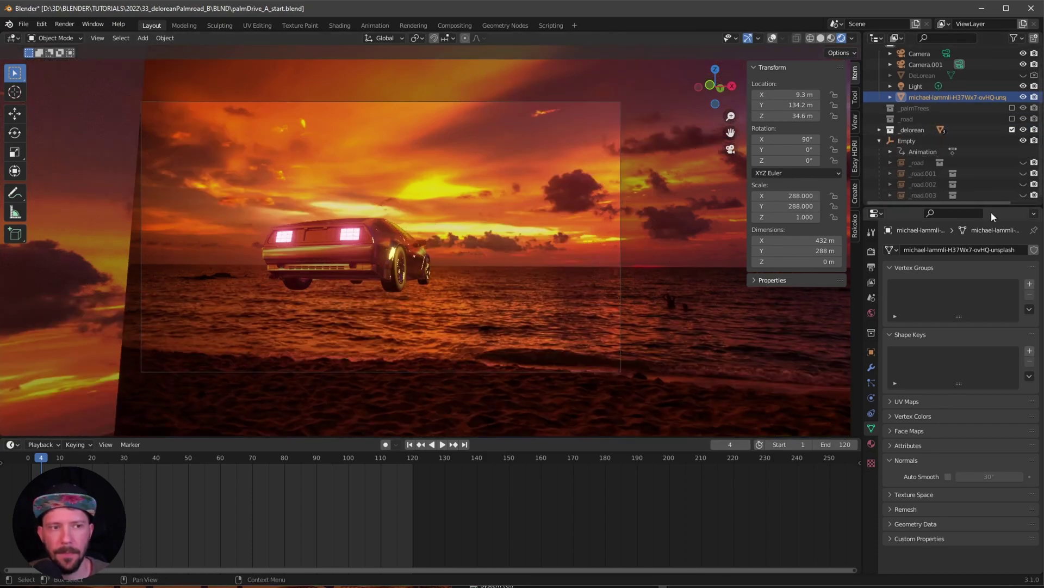
left_click(1012, 118)
middle_click_drag(490, 359, 517, 339)
key("shift+a")
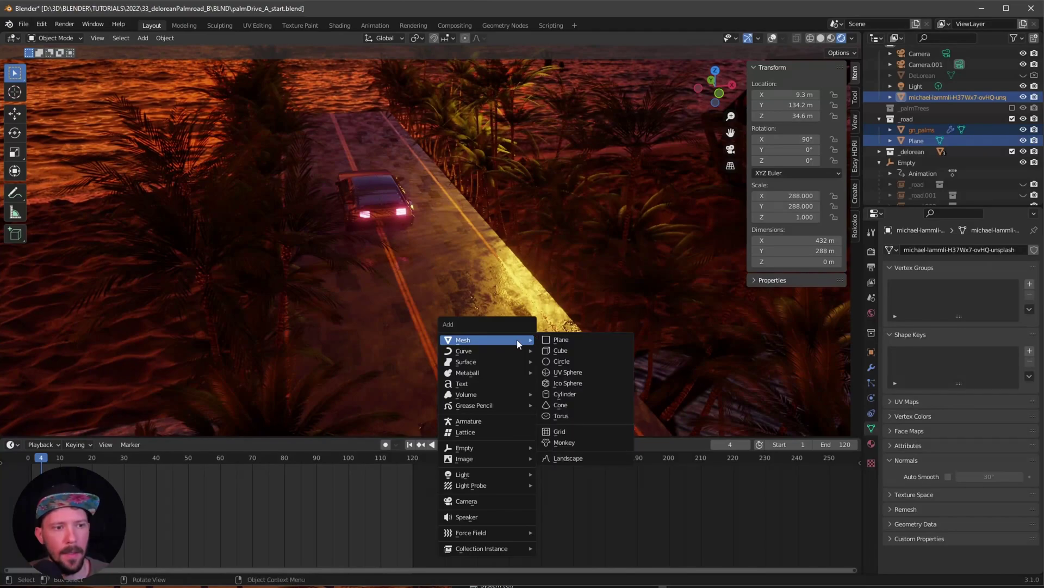
left_click(587, 460)
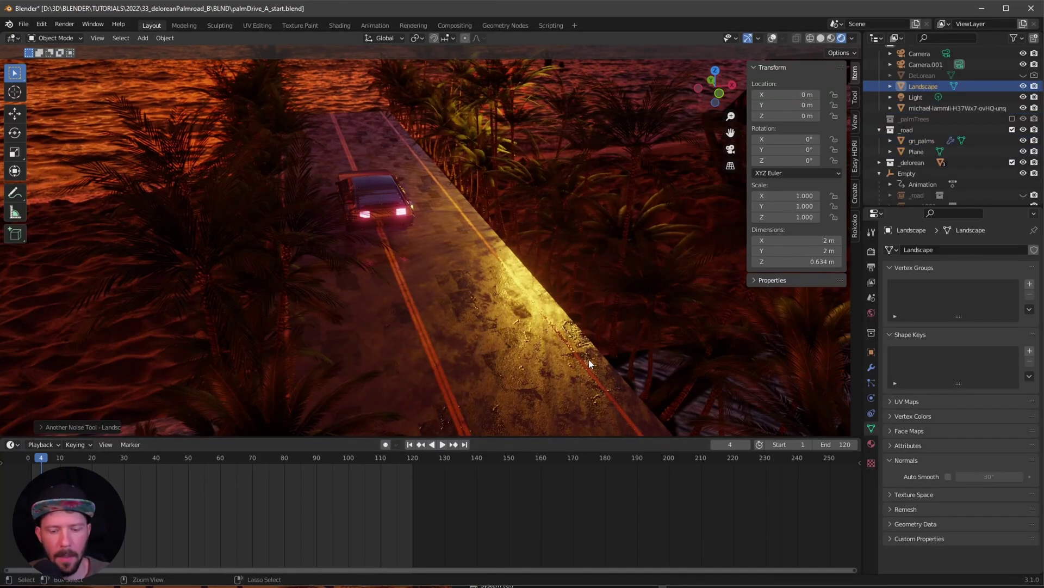
key("ctrl+z")
Search the add-on preferences for "lands" and check that the A.N.T.Landscape add-on is enabled.
left_click(49, 25)
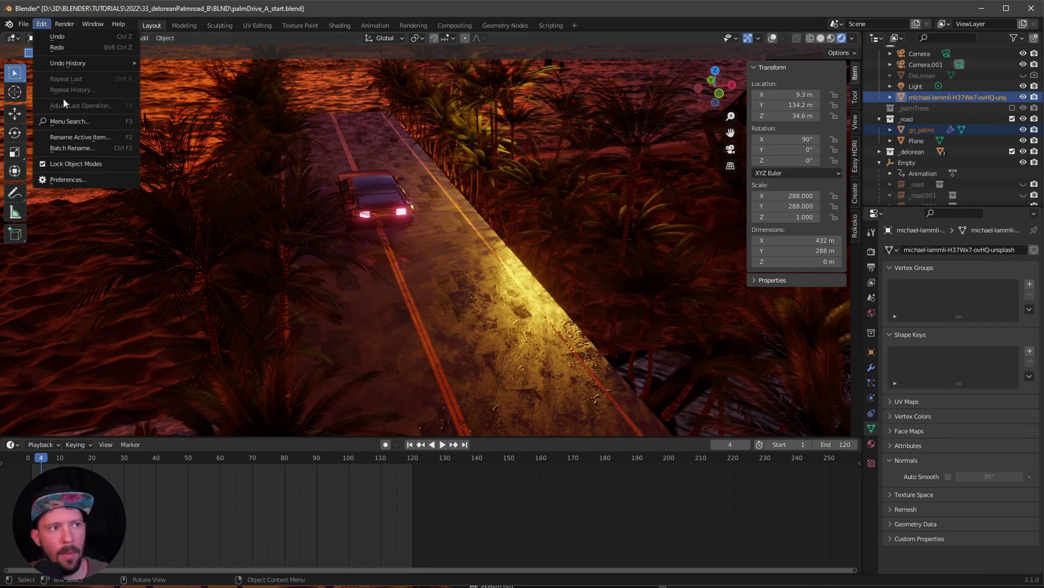
left_click(86, 179)
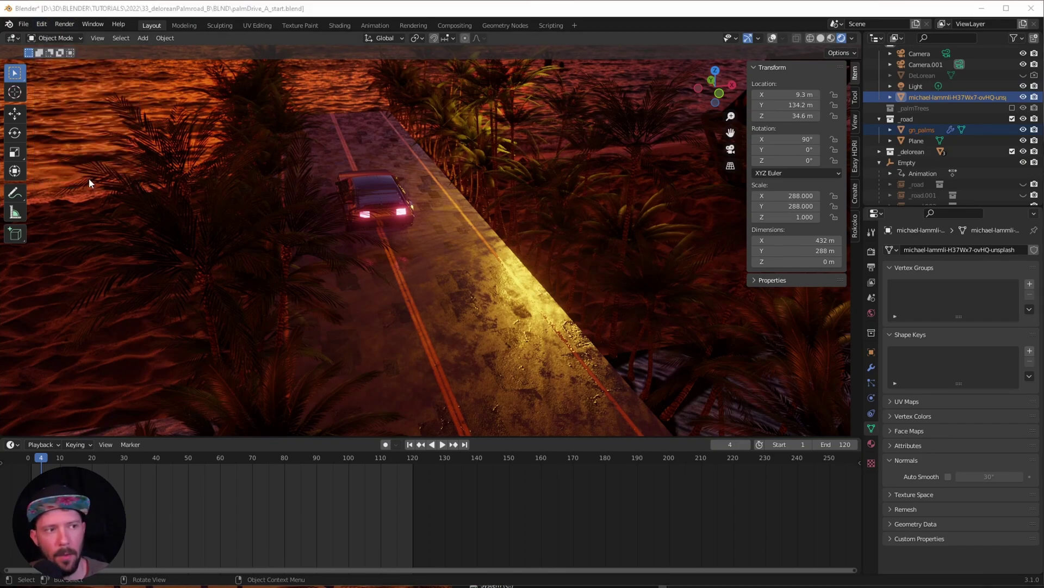
left_click(35, 136)
left_click(305, 60)
type("atm")
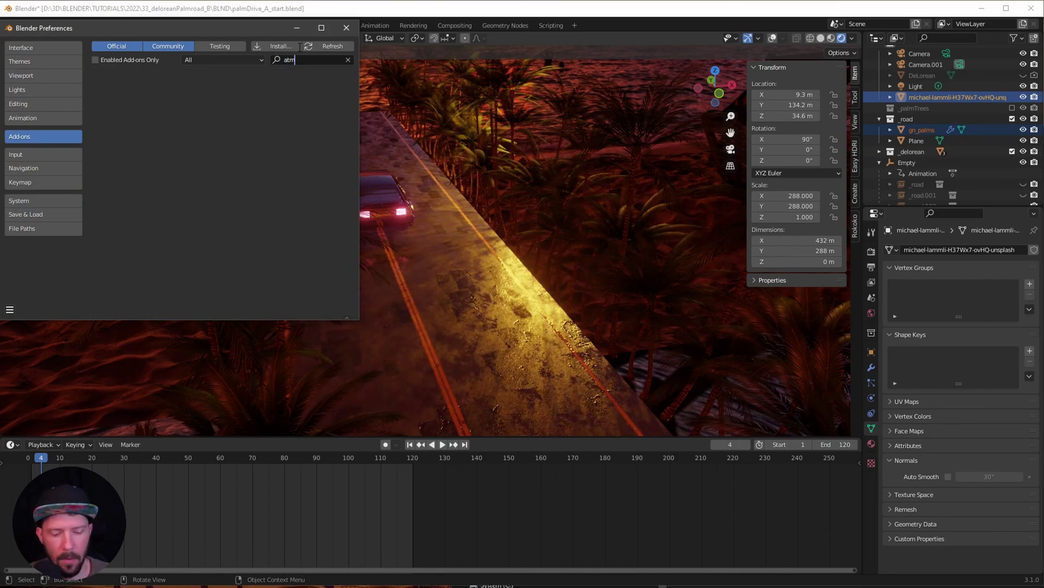
type("lands")
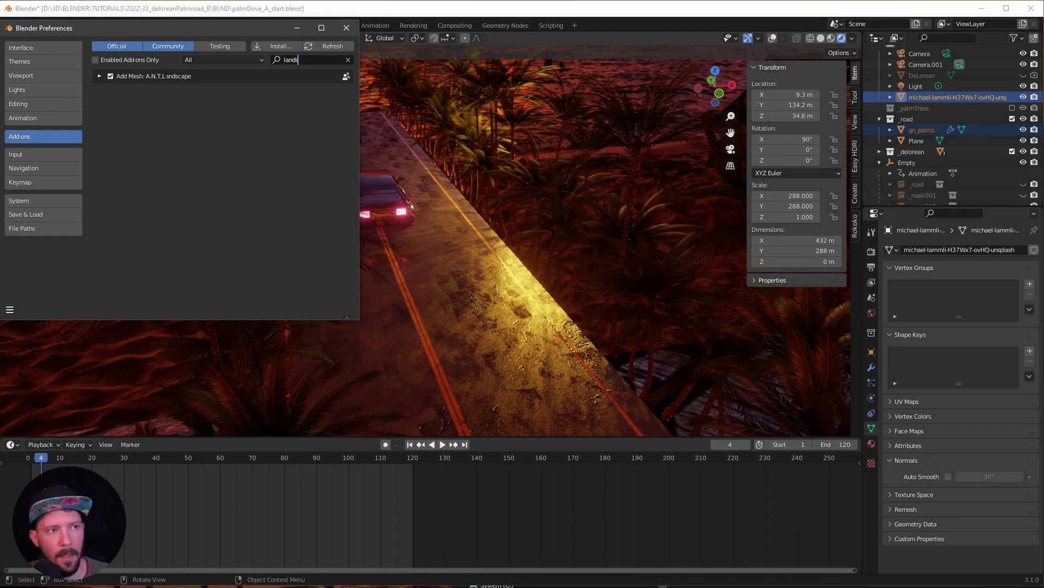
left_click(347, 28)
Add a Landscape mesh to the scene.
key("shift+a")
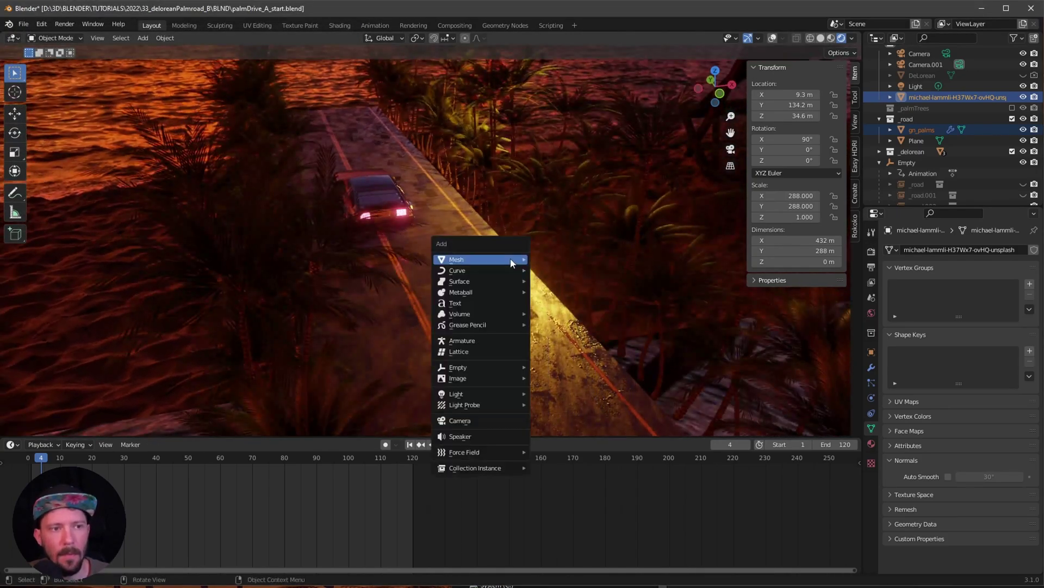
mouse_move(512, 264)
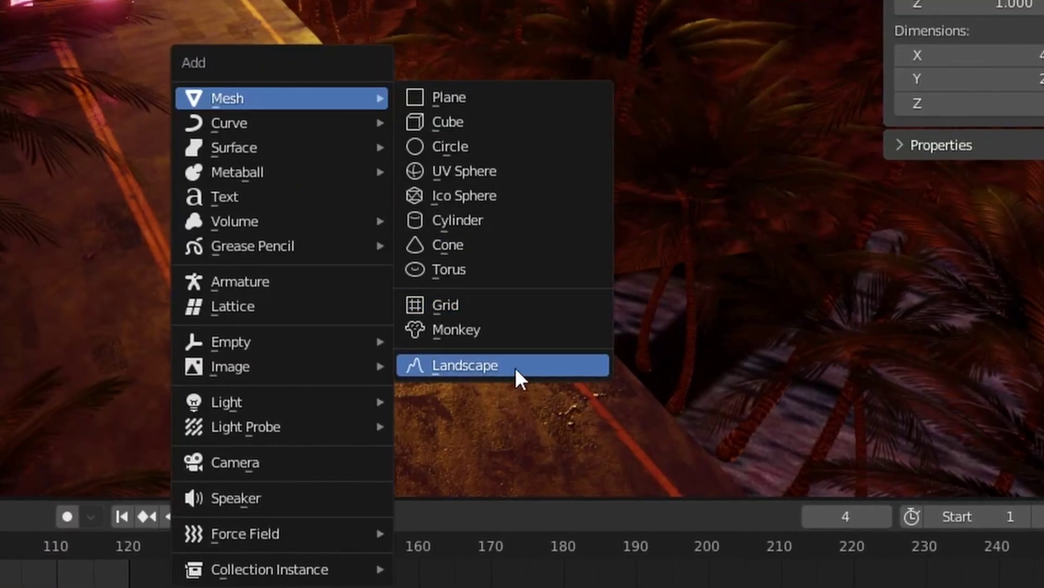
left_click(515, 366)
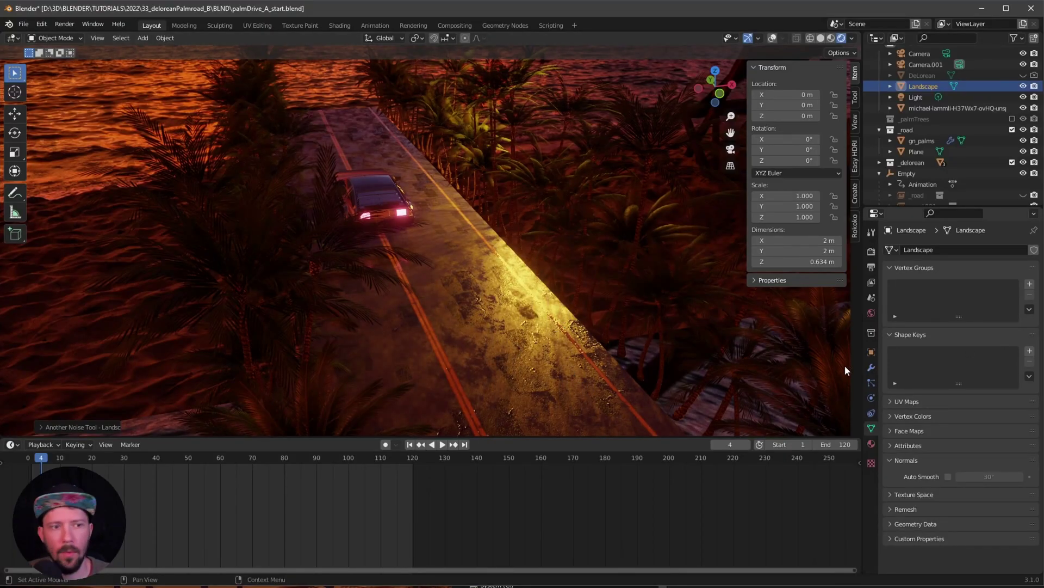
Raise the landscape about 3.05 m along Z above the road and switch the viewport to solid shading.
key("g")
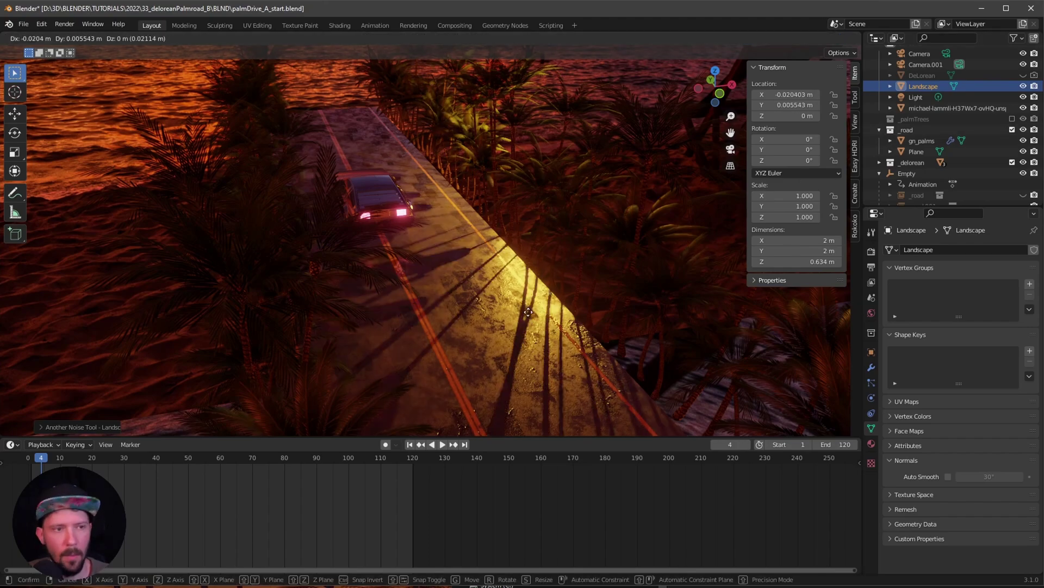
key("z")
left_click(555, 226)
key("z")
left_click(626, 234)
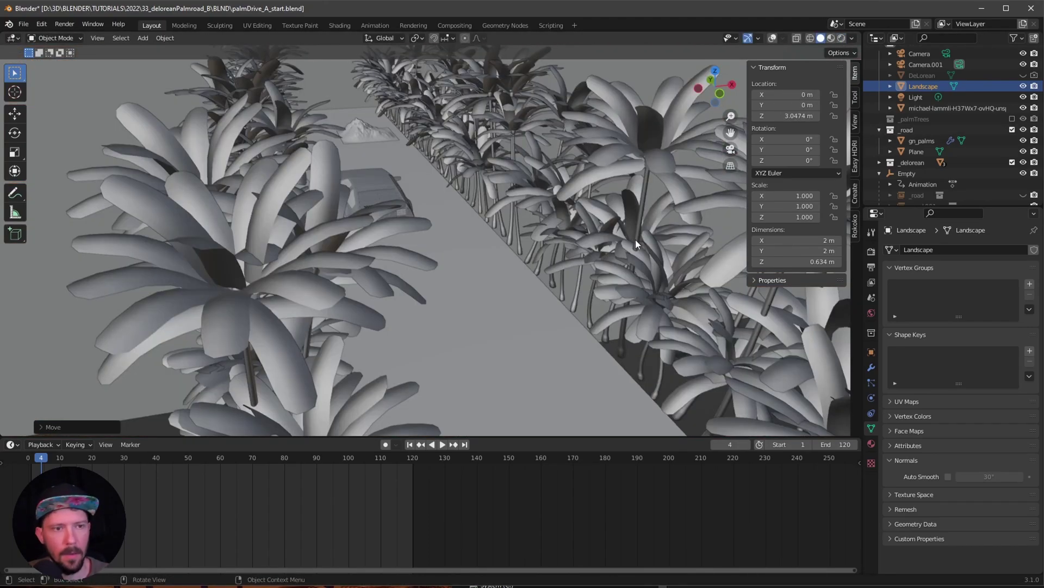
mouse_move(507, 213)
middle_mouse_down()
mouse_move(488, 281)
mouse_move(546, 243)
mouse_move(541, 307)
mouse_move(573, 339)
mouse_move(570, 301)
middle_mouse_up()
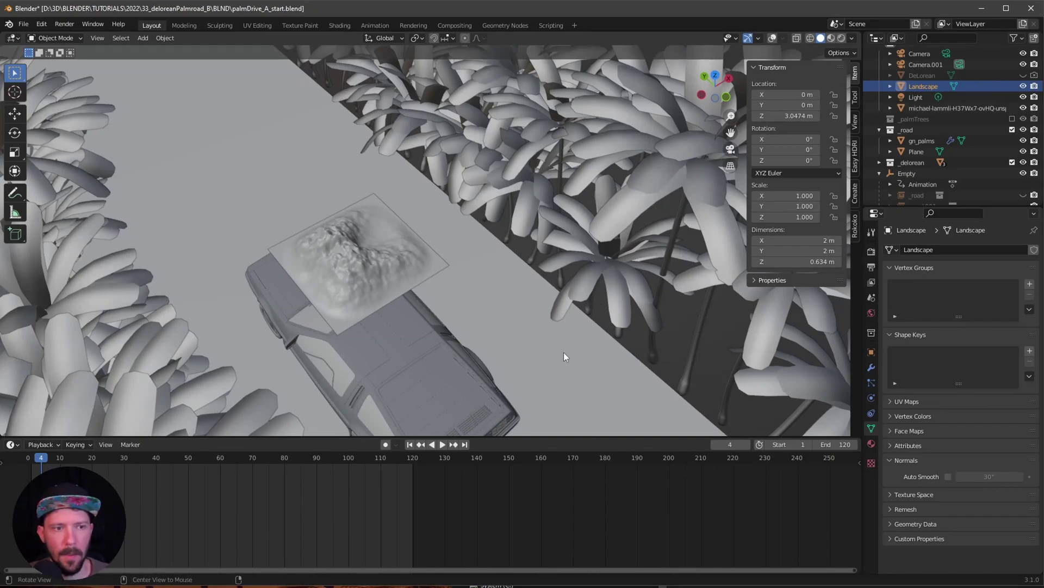
middle_click_drag(563, 351, 528, 332)
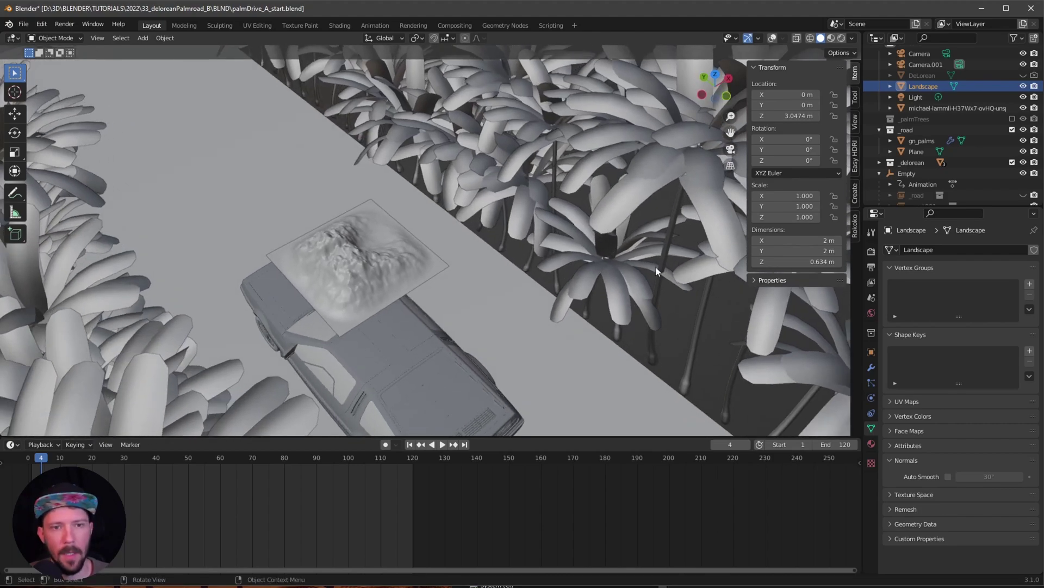
Set the landscape's dimensions to 20 m in X, 40 m in Y and 1.26 m in Z.
left_click(815, 241)
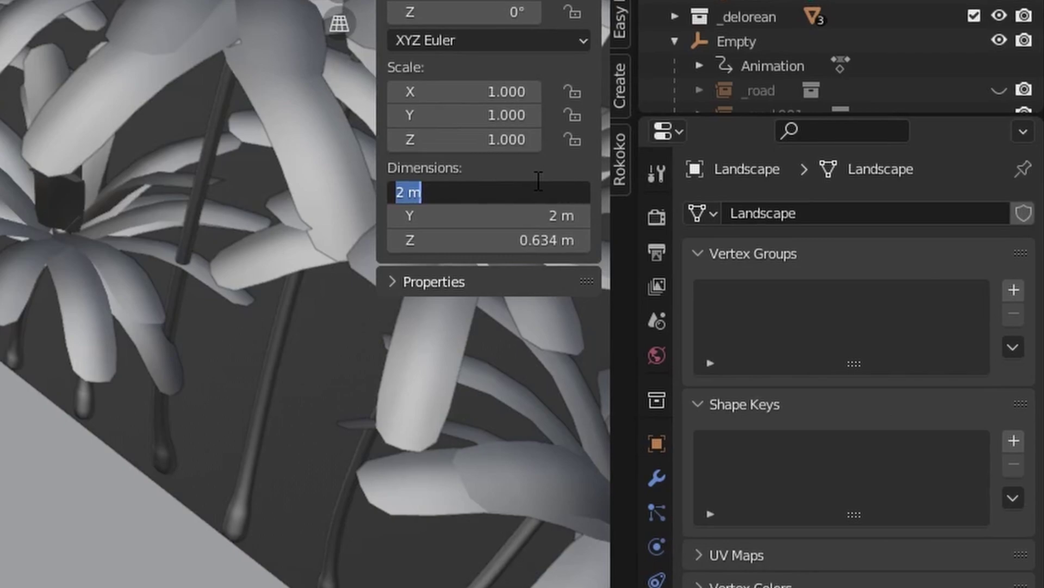
type("20")
key("Tab")
type("40")
key("Tab")
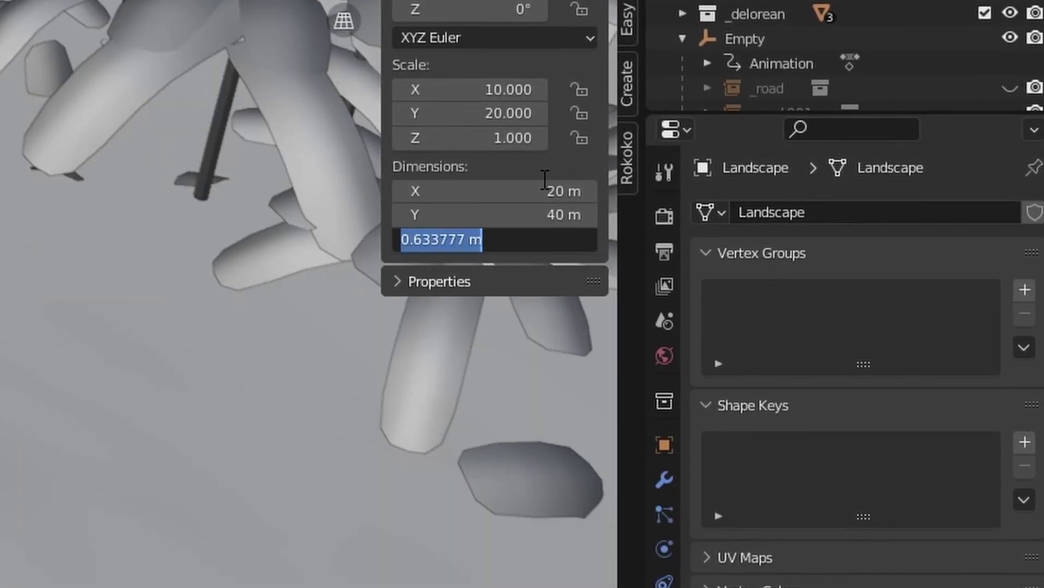
type("1.26")
key("Return")
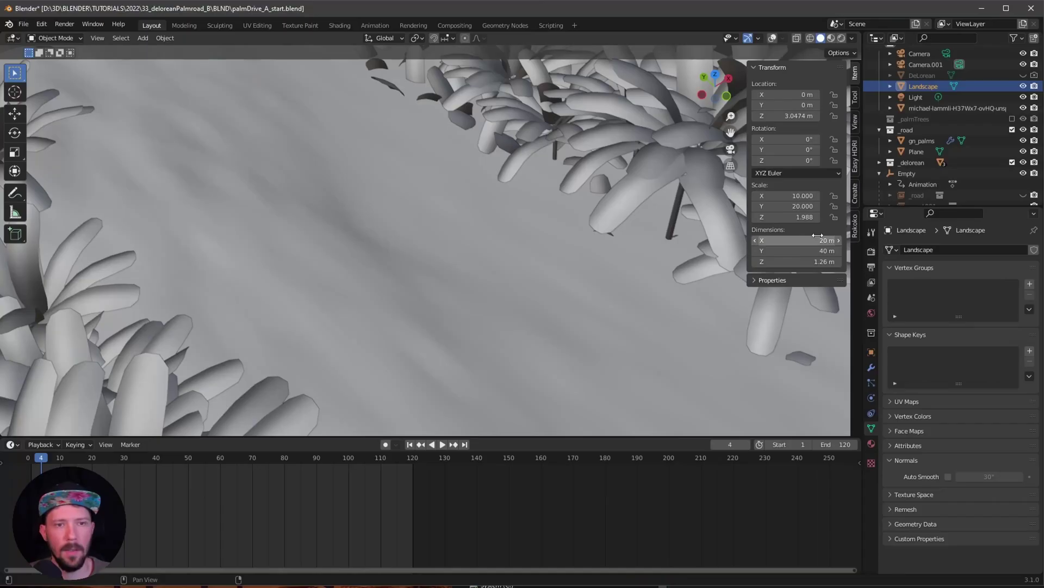
Place the landscape beside the road by setting its location to X 14 m and Z 0 m.
left_click(797, 95)
type("14")
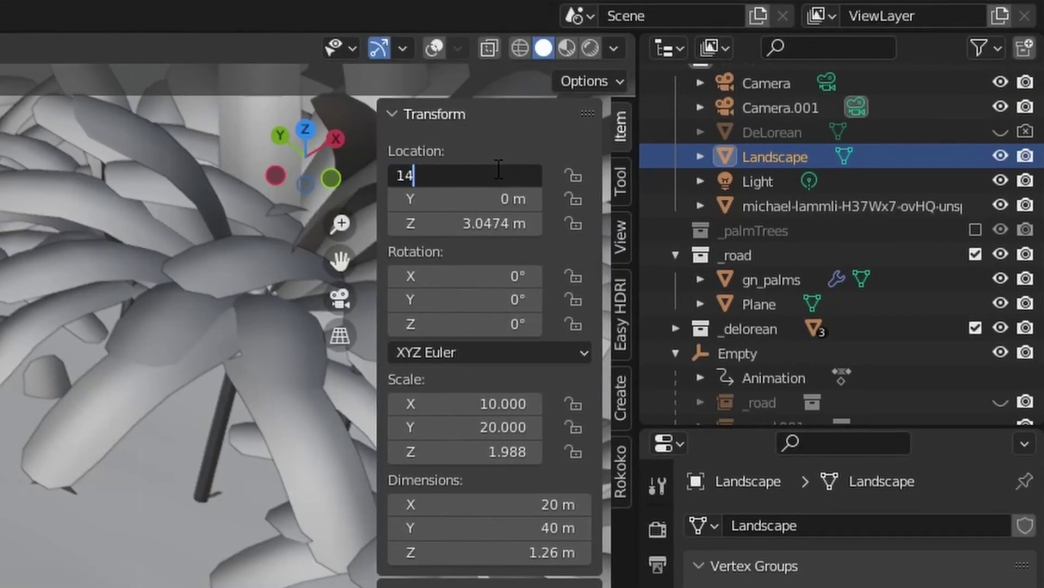
key("Tab")
key("Tab")
type("0")
key("Return")
middle_click_drag(528, 288, 511, 380, "ctrl")
middle_click_drag(576, 321, 539, 291)
middle_click_drag(539, 304, 532, 283, "shift")
middle_click_drag(540, 323, 542, 339)
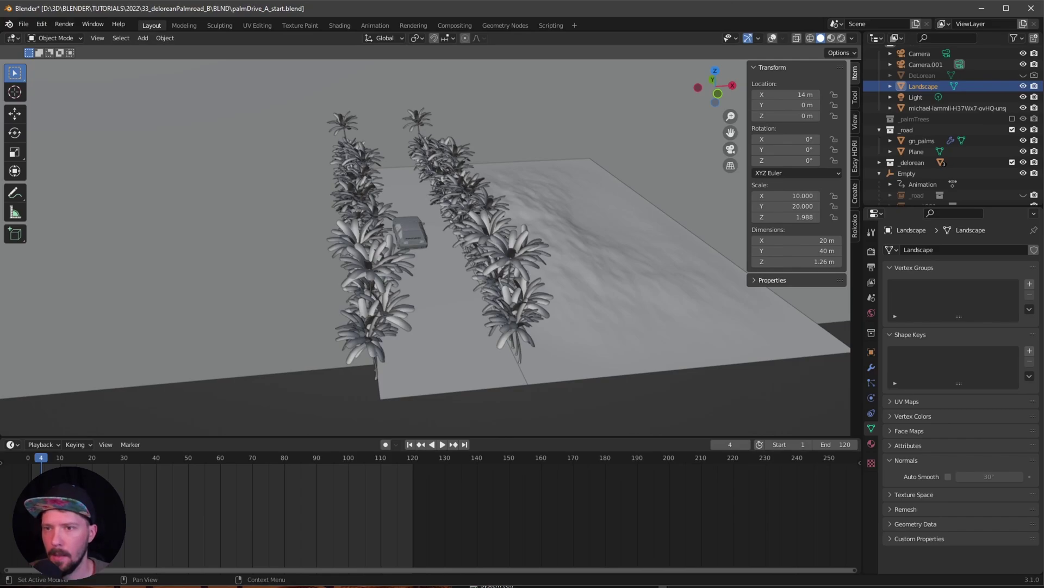
left_click_drag(527, 315, 526, 308)
Switch to the Shading workspace with material preview in the viewport and select only the landscape.
left_click(345, 27)
scroll(655, 231, "down", 10)
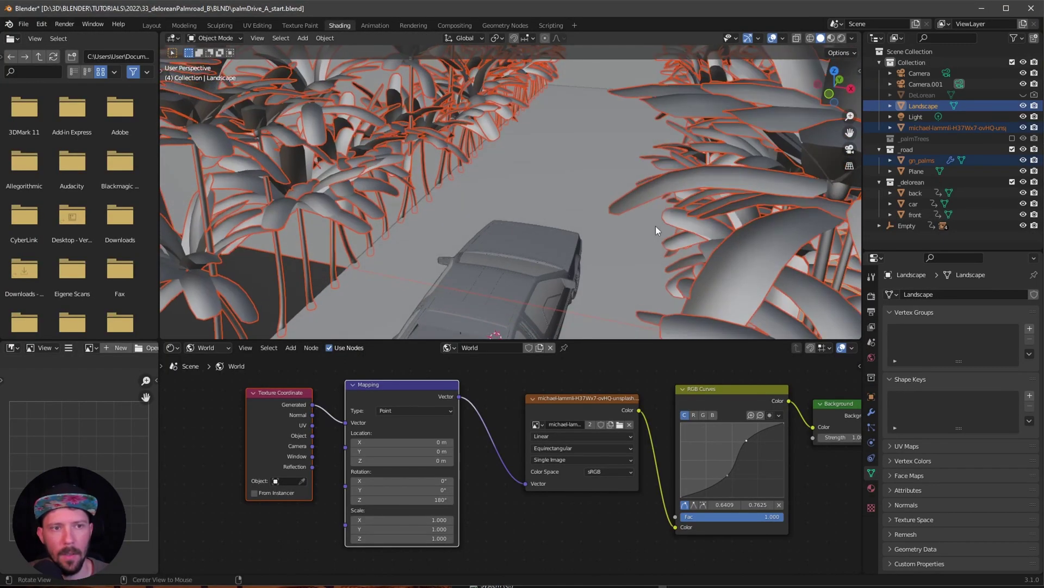
key("z")
left_click(617, 294)
mouse_move(619, 296)
middle_mouse_down()
mouse_move(623, 174)
mouse_move(605, 179)
mouse_move(603, 211)
mouse_move(582, 246)
middle_mouse_up()
left_click(594, 185)
left_click(573, 220)
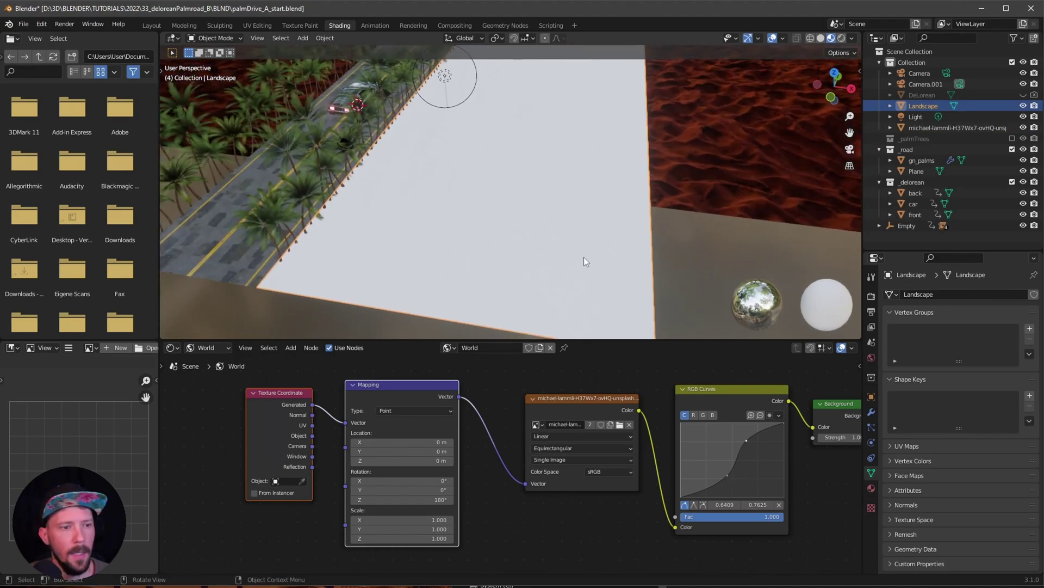
Switch the shader editor from World to Object and create a new landscape material named M_sand.
left_click(228, 348)
left_click(231, 358)
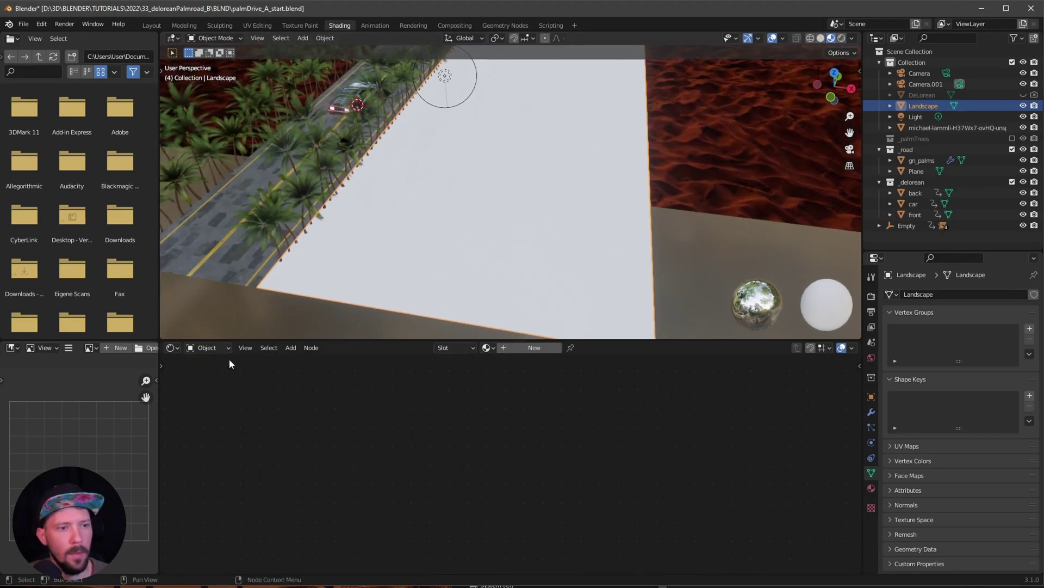
left_click(533, 347)
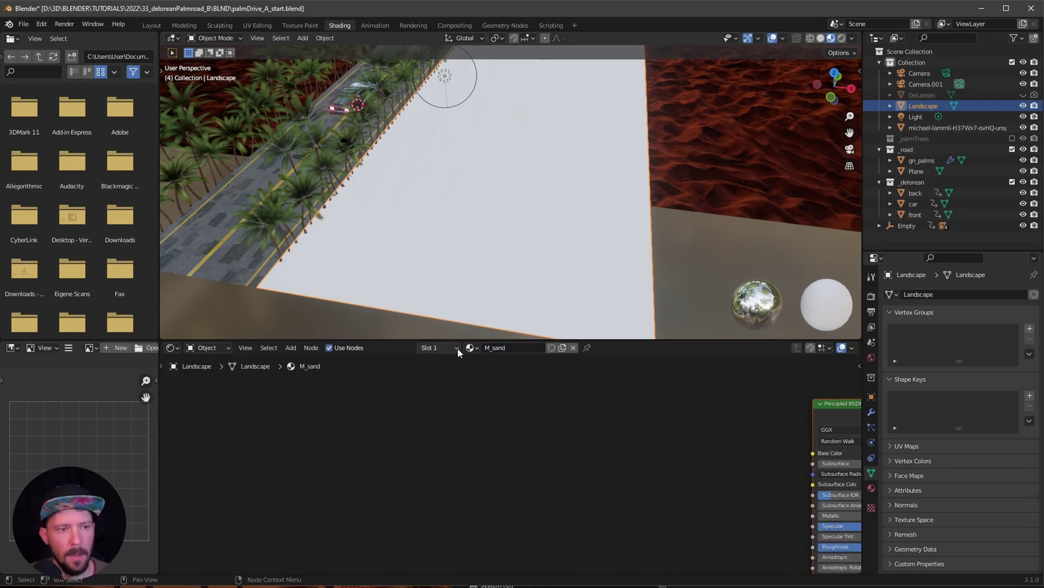
Start the Principled Texture Setup for M_sand's Principled BSDF and browse to the Footage\Ground054_2K-JPG folder.
middle_click_drag(641, 460, 384, 436)
left_click(586, 394)
key("ctrl+shift+t")
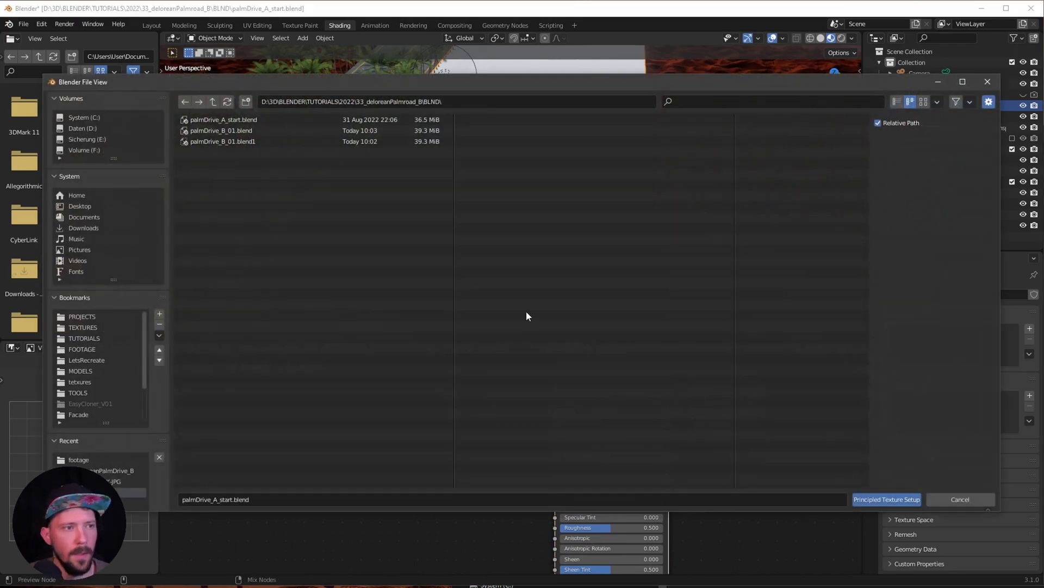
left_click(213, 102)
double_click(215, 131)
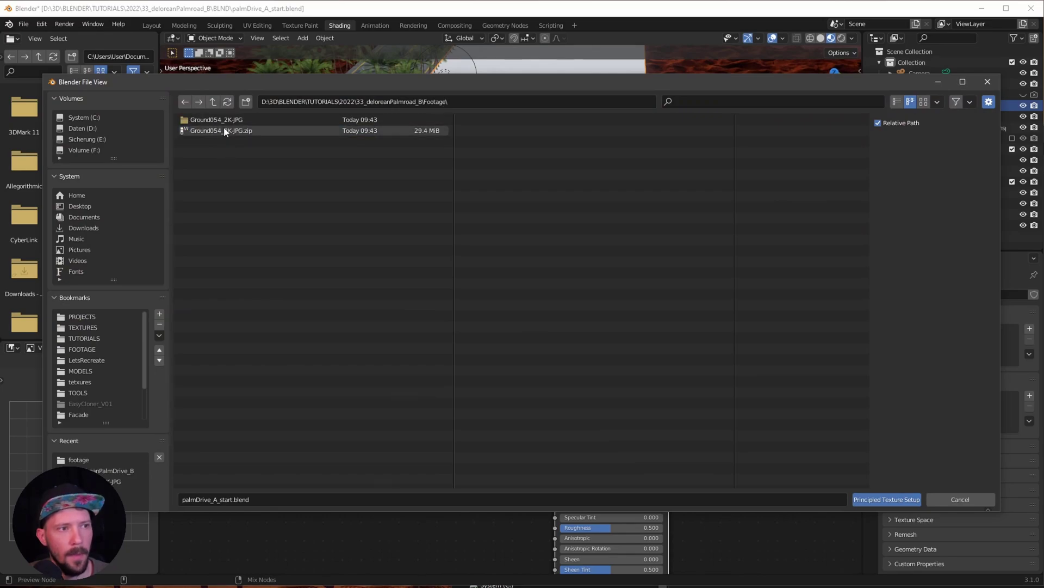
double_click(216, 119)
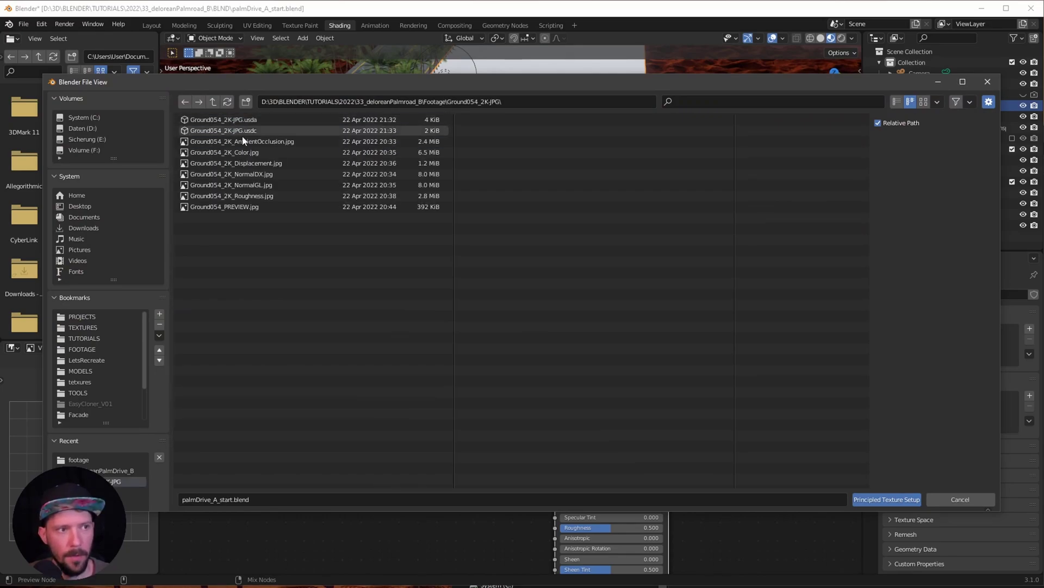
Load the Ground054_2K AmbientOcclusion, Color, NormalGL and Roughness images into the Principled Texture Setup.
left_click(247, 142)
left_click(923, 102)
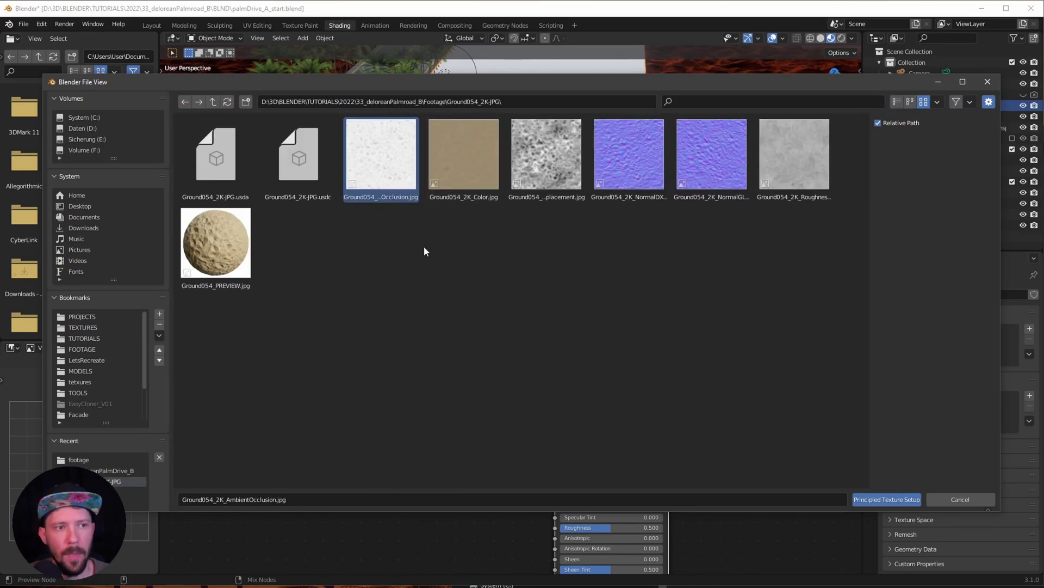
left_click(469, 158, "shift")
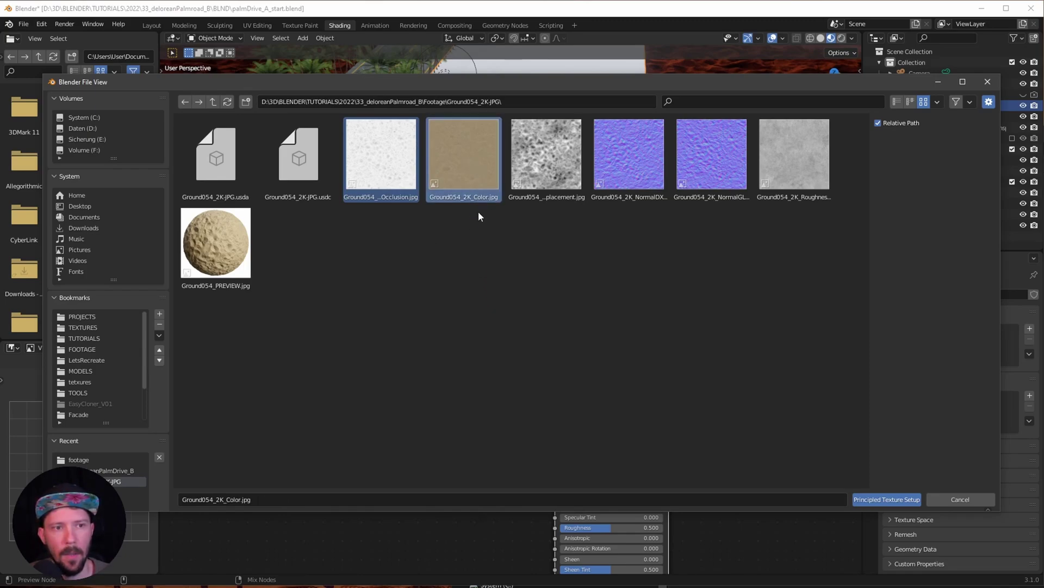
left_click(698, 161, "shift")
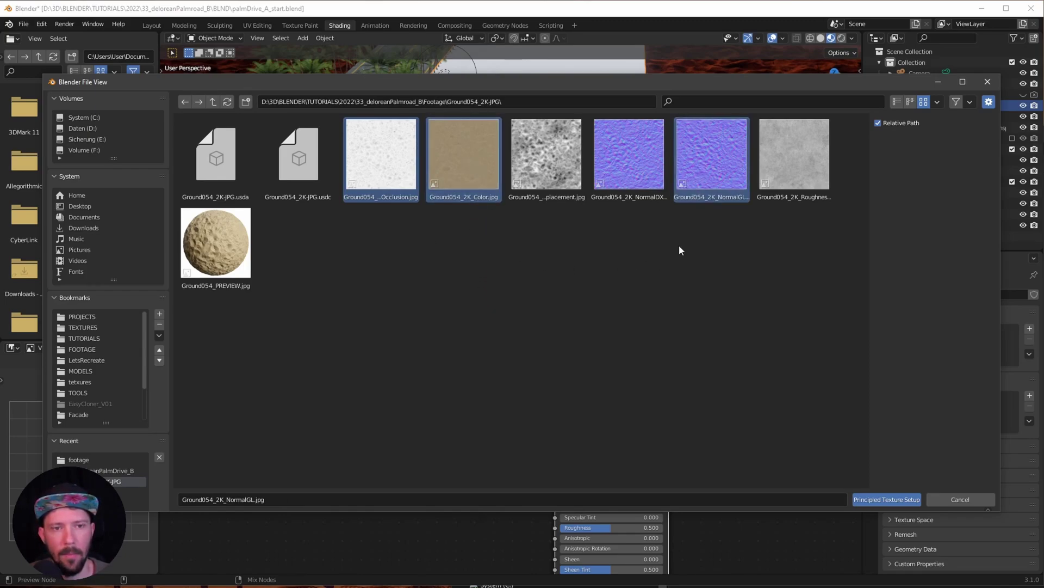
left_click(791, 172, "shift")
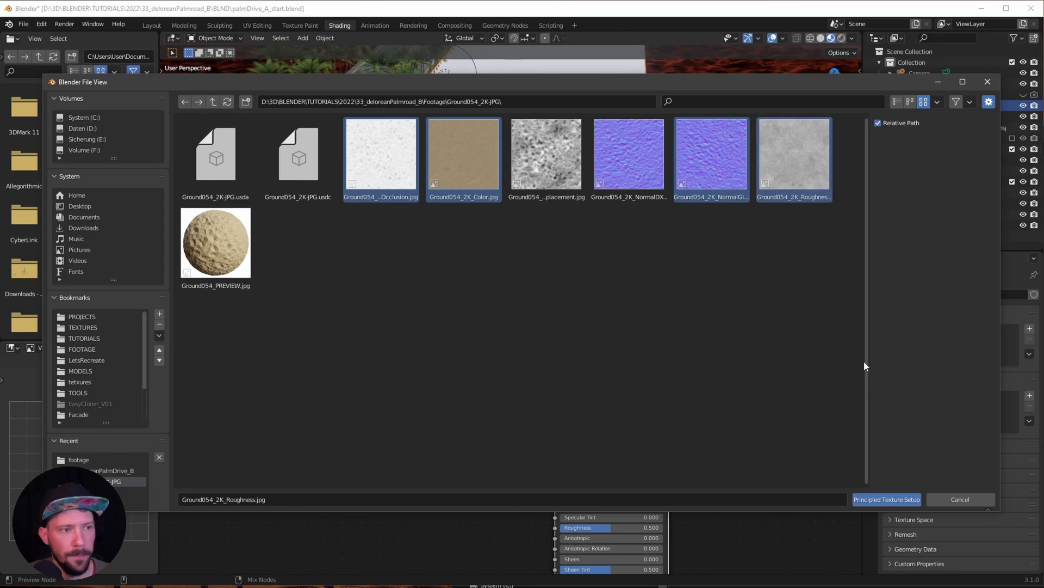
left_click(887, 497)
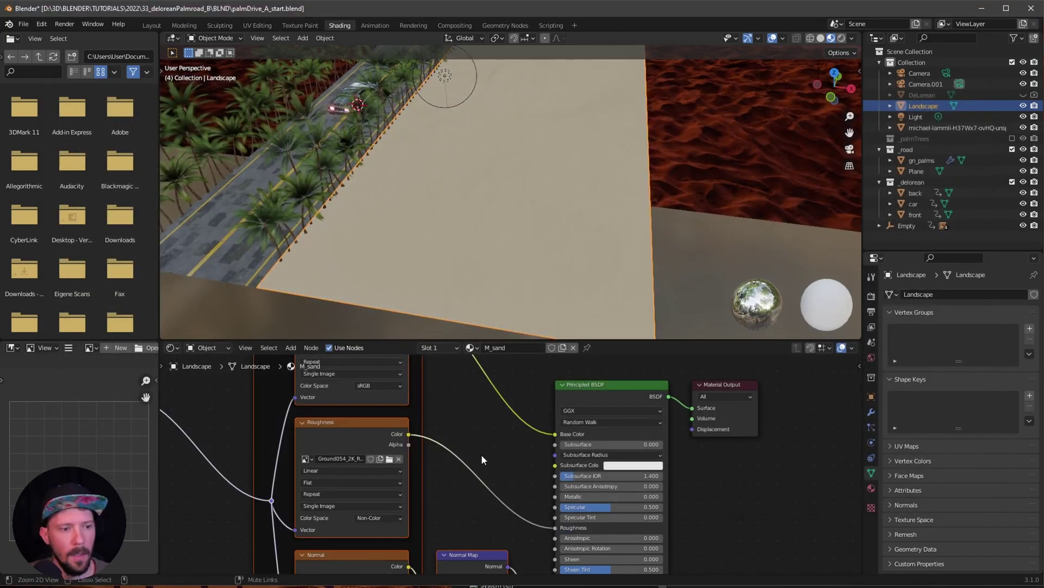
Connect the Texture Coordinate node's Generated output to the Mapping node's Vector input in place of UV.
scroll(483, 453, "down", 3)
middle_click_drag(583, 237, 643, 165)
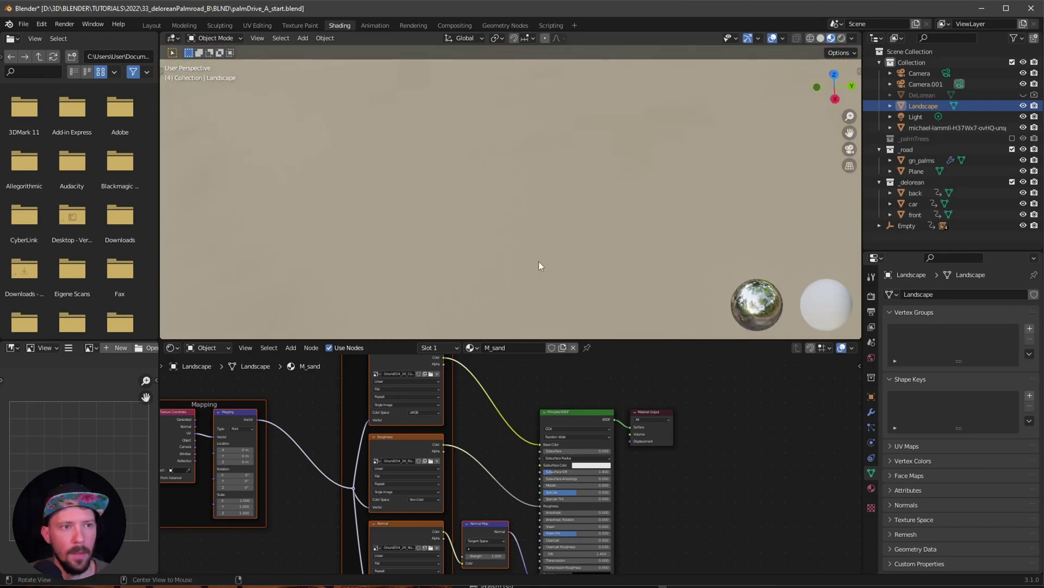
scroll(507, 265, "down", 3)
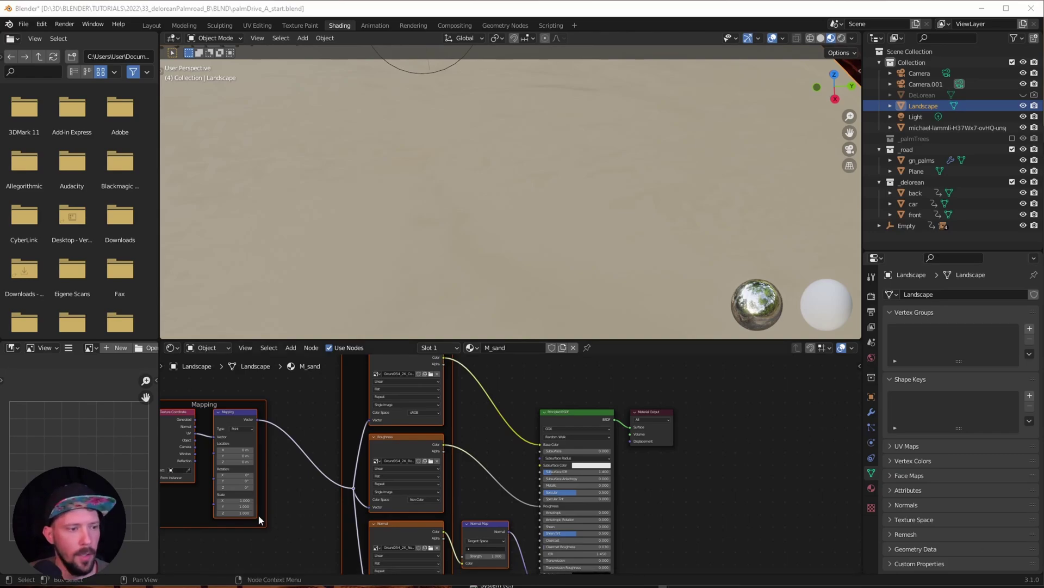
left_click(303, 511)
left_click_drag(296, 507, 346, 482, "alt")
scroll(346, 482, "up", 2)
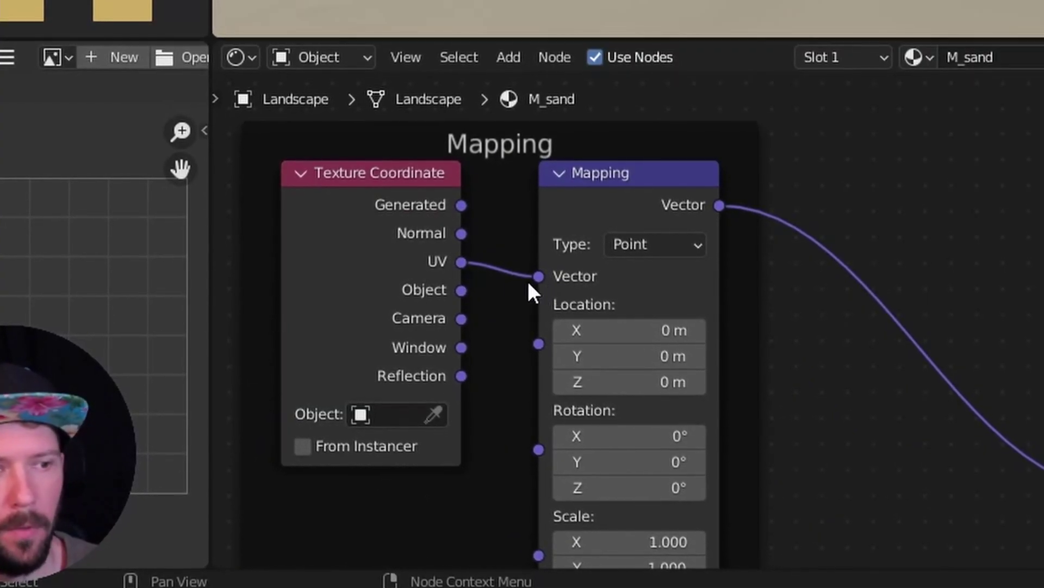
left_click_drag(461, 205, 538, 276)
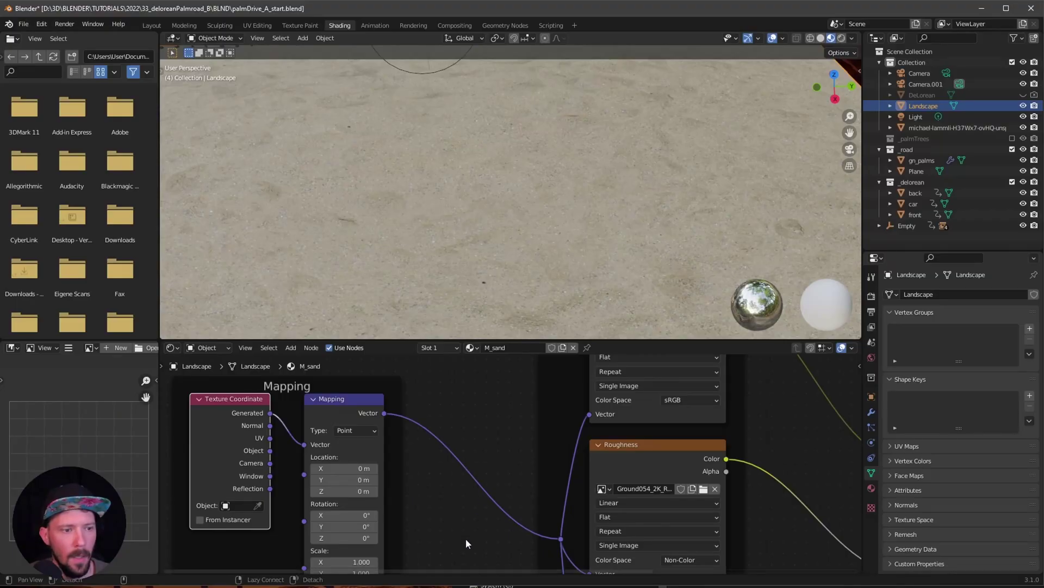
Set the Mapping node's X and Y scale to 4.
middle_click_drag(465, 539, 455, 478)
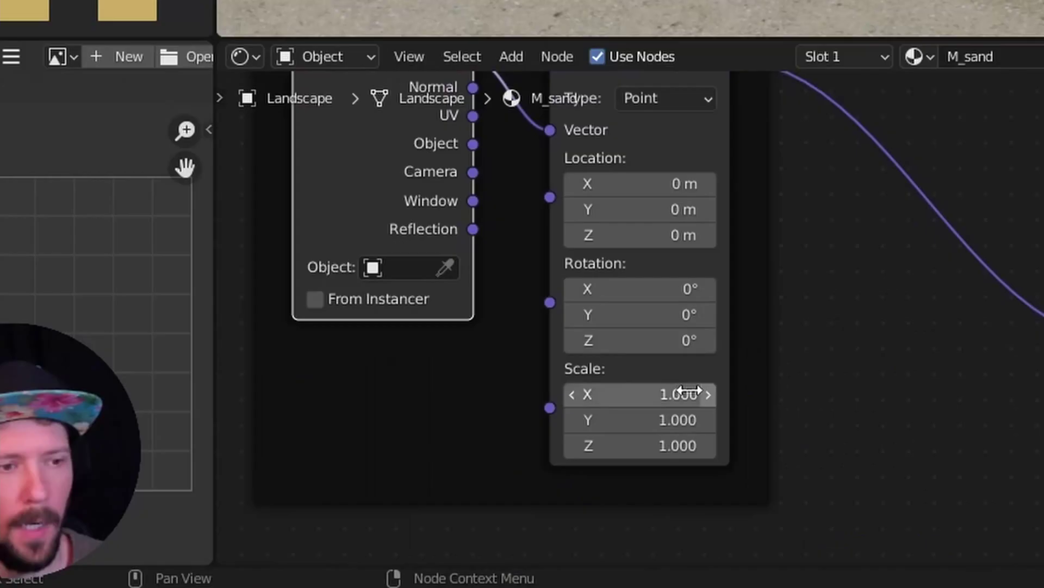
left_click(682, 392)
type("4")
key("Tab")
type("4")
key("Return")
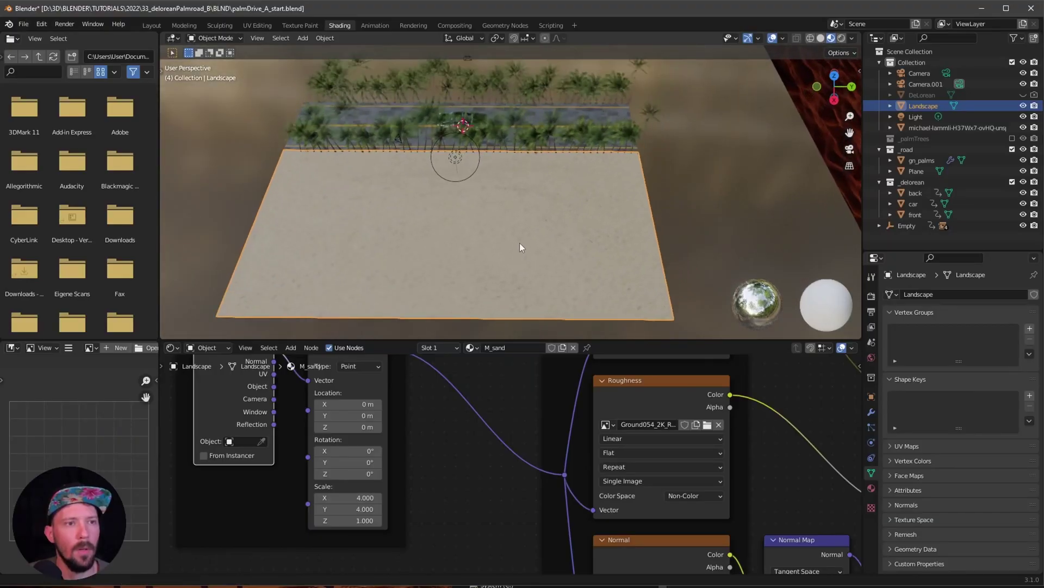
Duplicate the Base Color texture node and place the copy above the original in the Textures frame.
scroll(519, 248, "up", 5)
middle_click_drag(781, 468, 680, 536)
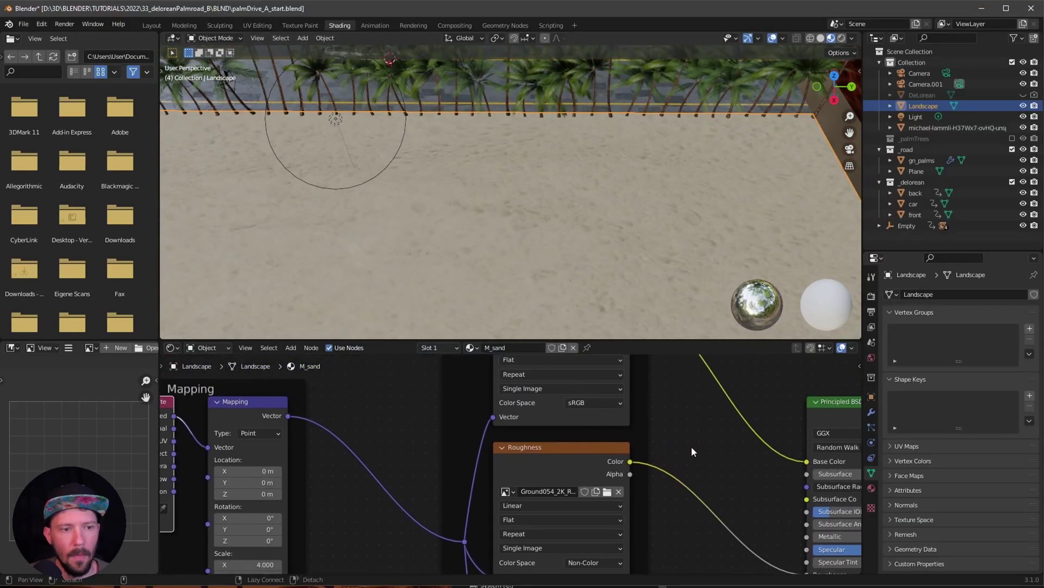
scroll(686, 468, "down", 2)
middle_click_drag(691, 452, 621, 504)
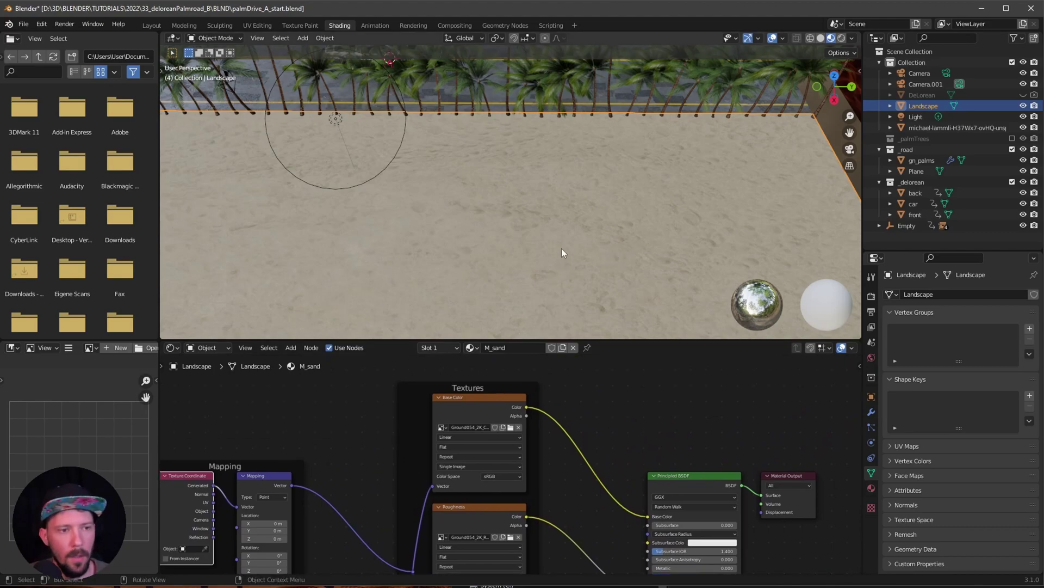
middle_click_drag(551, 273, 575, 271)
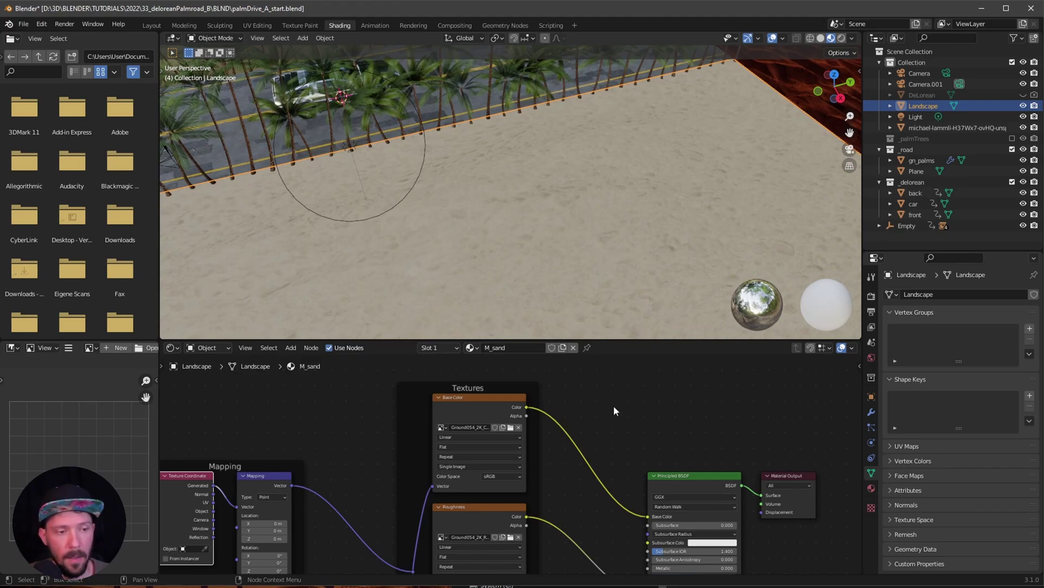
middle_click_drag(619, 403, 614, 428)
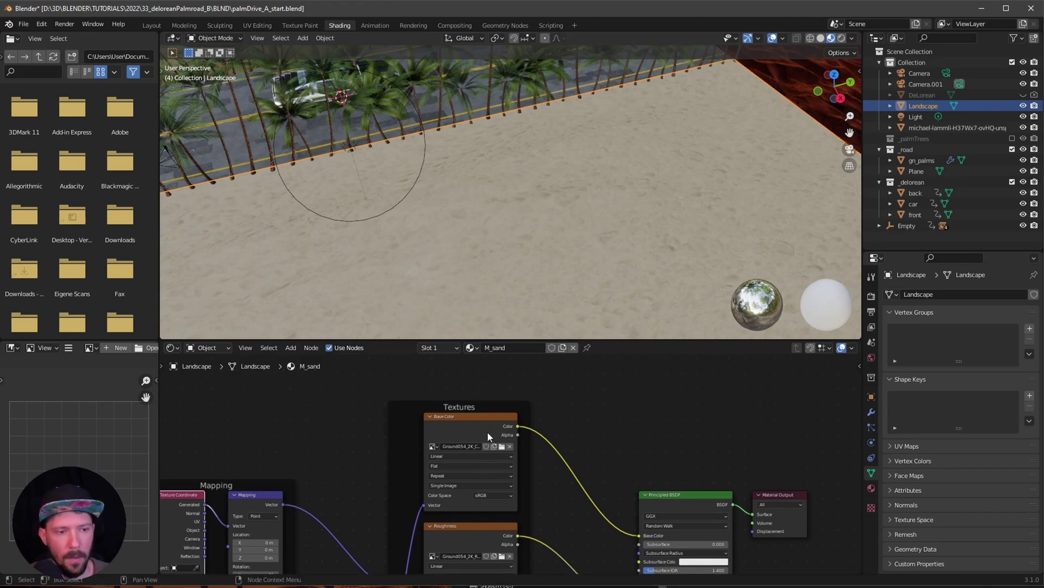
mouse_move(616, 405)
left_mouse_down("alt")
mouse_move(627, 391)
mouse_move(610, 414)
left_mouse_up("alt")
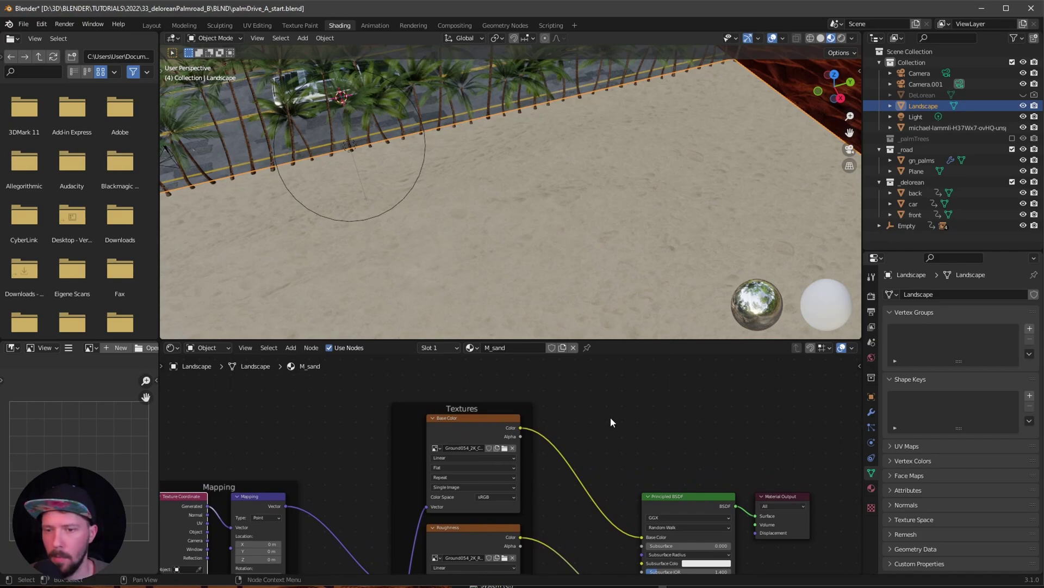
left_click(458, 419)
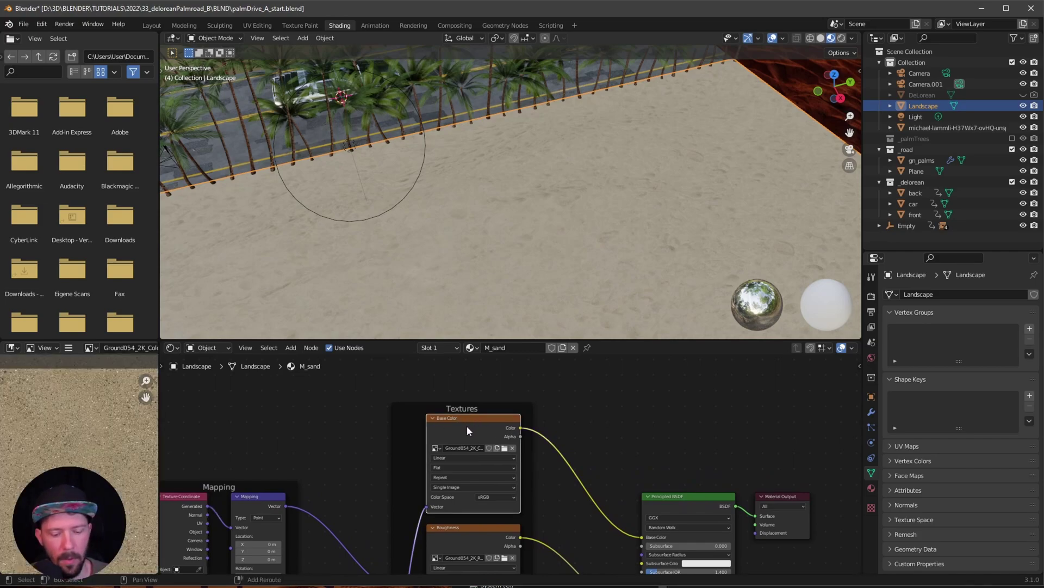
key("shift+d")
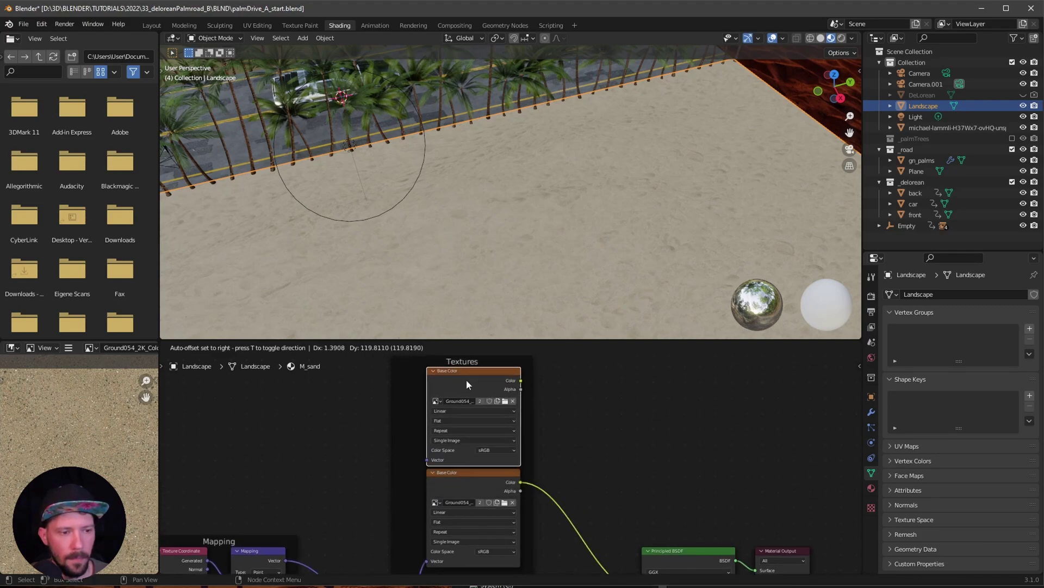
left_click(466, 378)
Link the mapping vector to the Vector input of the duplicated Base Color texture node.
left_click_drag(387, 475, 380, 495, "ctrl+alt")
left_click_drag(382, 494, 401, 462, "alt")
left_click_drag(415, 506, 397, 482, "alt")
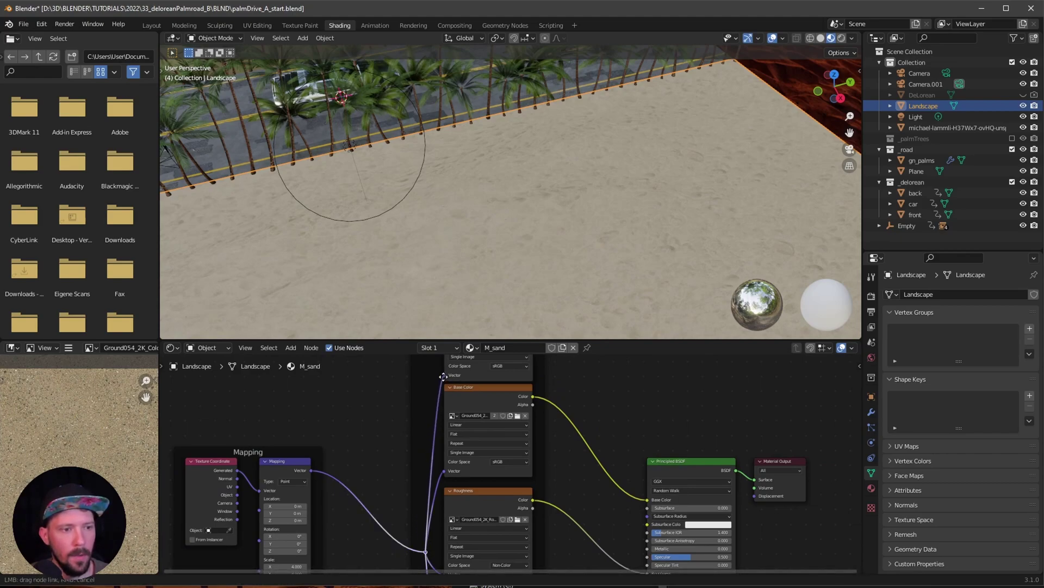
Load the Ground054 2K ambient occlusion image into the duplicated Base Color texture node.
middle_click_drag(585, 365, 540, 442)
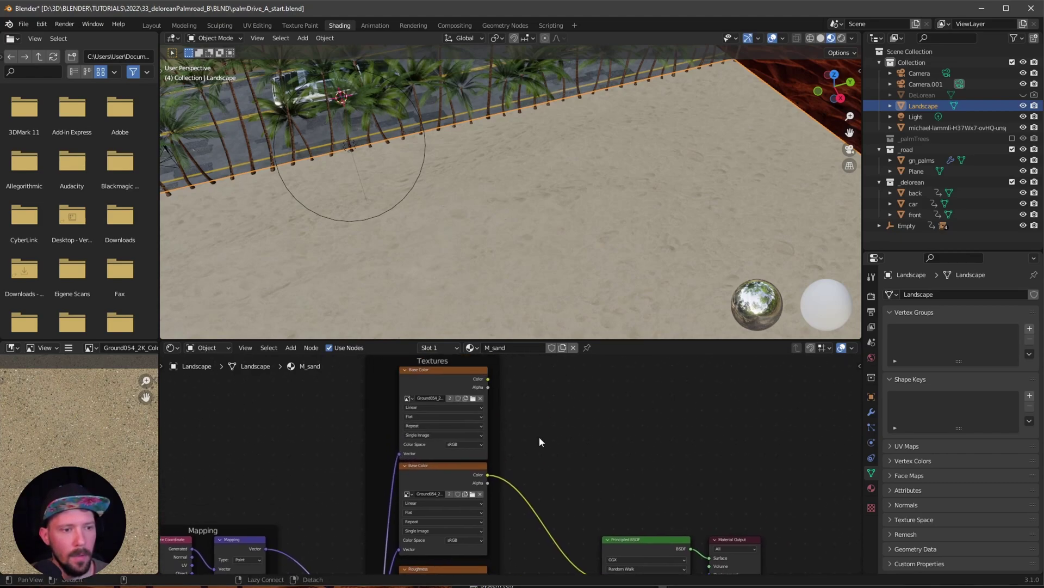
left_click(471, 398)
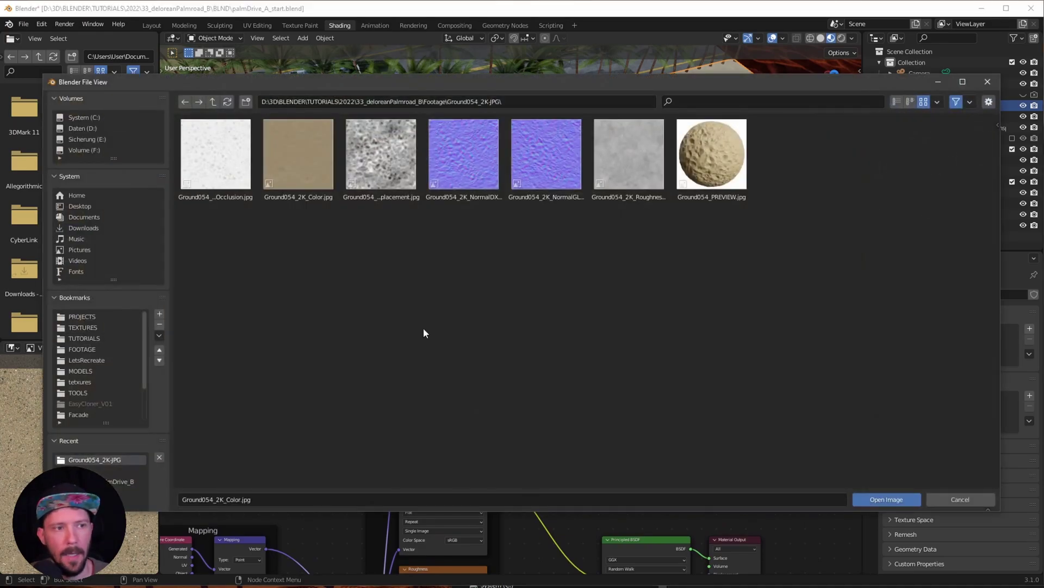
double_click(210, 158)
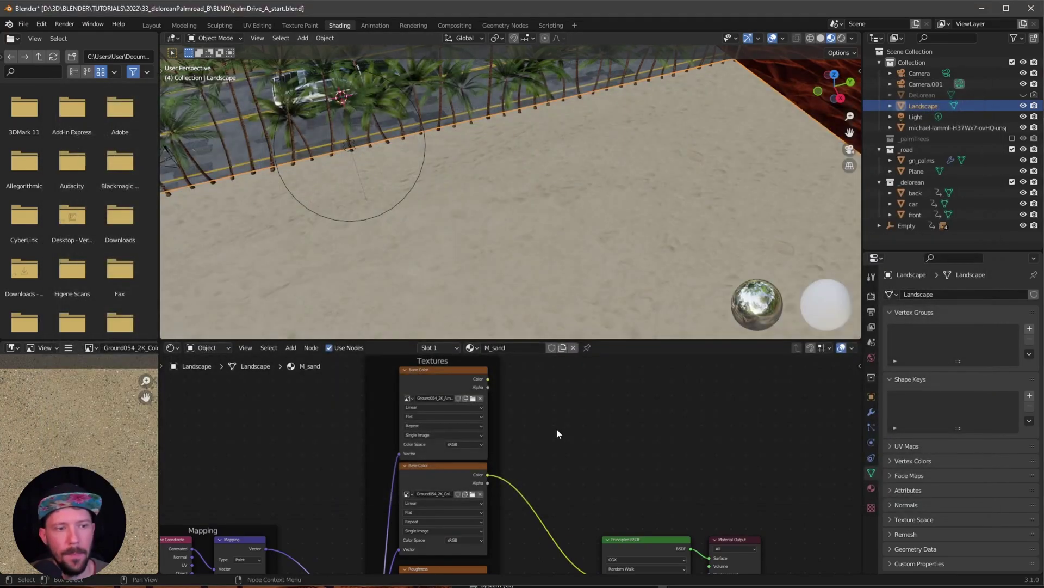
Insert a Mix node on the link between the original Base Color texture and the Principled BSDF's Base Color input.
middle_click_drag(573, 454, 504, 435)
left_click_drag(736, 472, 606, 544)
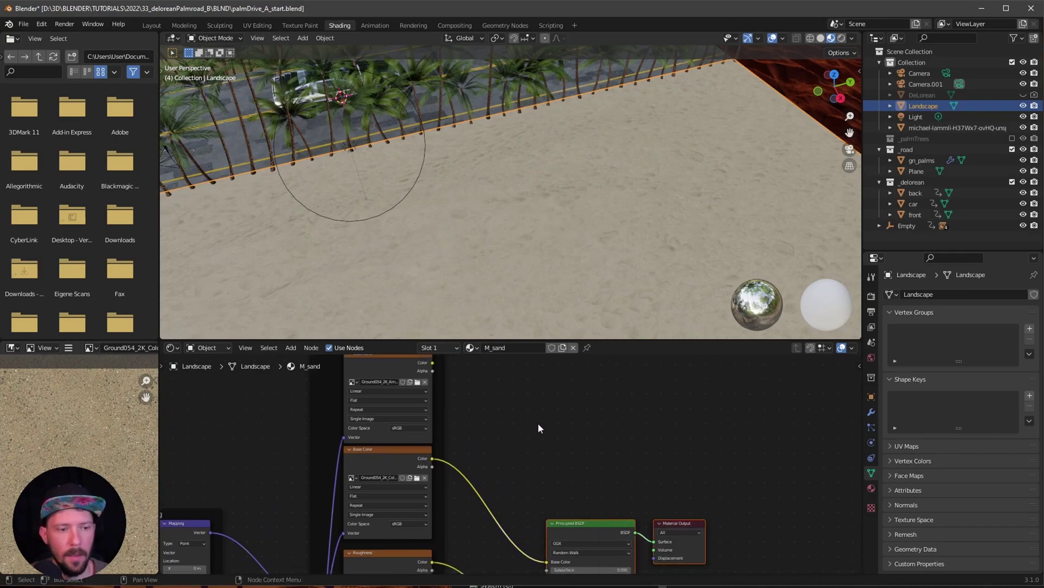
key("shift+a")
left_click(503, 461)
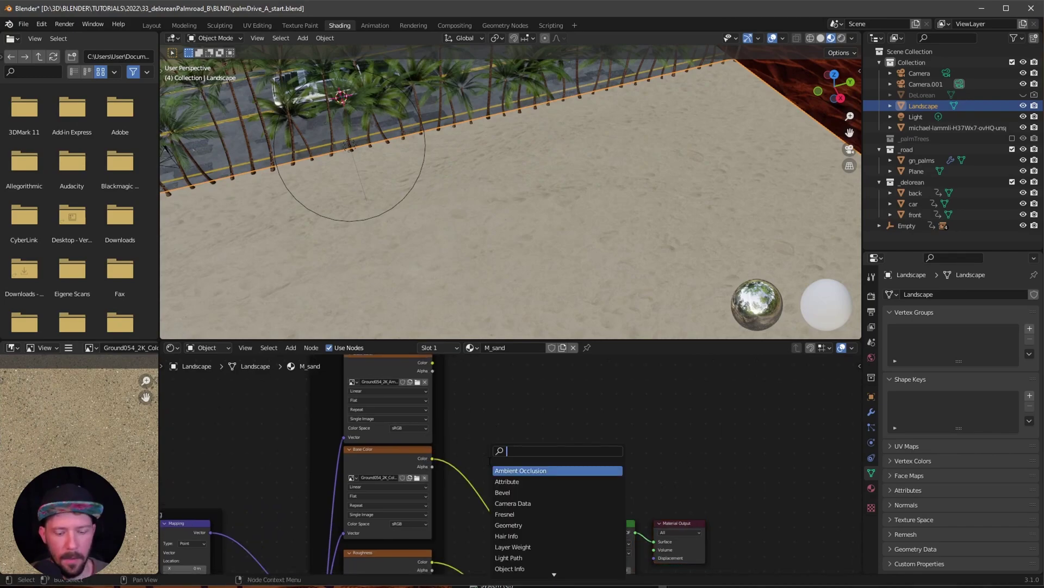
type("n")
key("BackSpace")
type("mix")
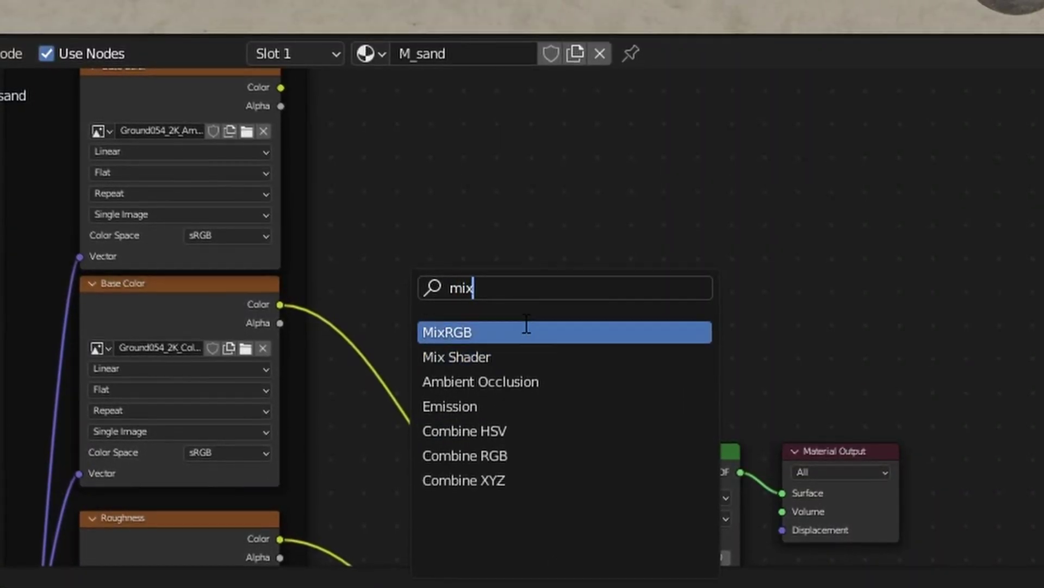
key("Return")
left_click(482, 345)
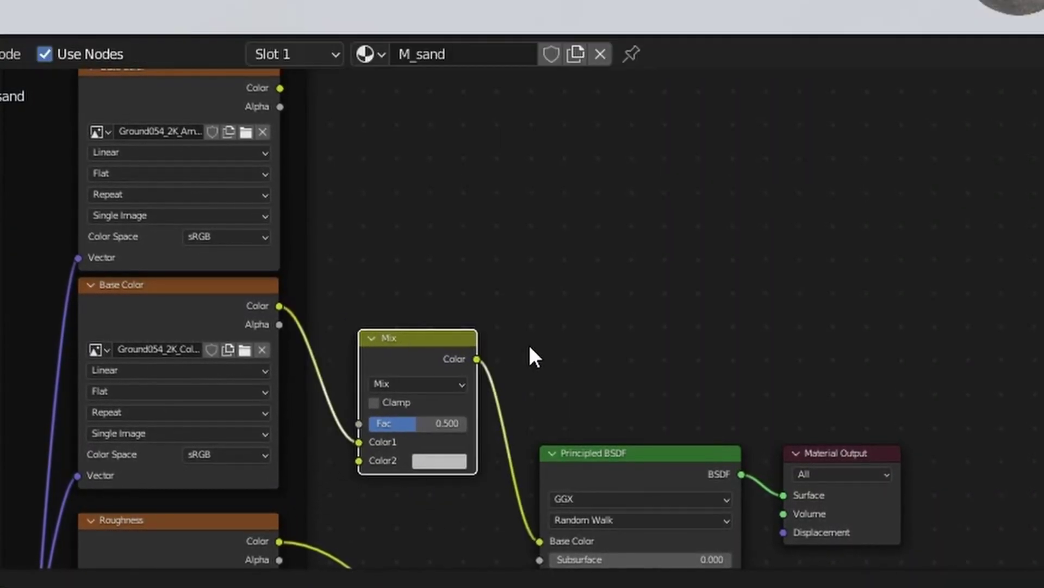
Connect the ambient occlusion texture's Color output to the Mix node's Color2 input.
mouse_move(576, 271)
middle_mouse_down()
mouse_move(565, 268)
mouse_move(582, 263)
middle_mouse_up()
scroll(583, 262, "up", 1)
left_click_drag(538, 246, 508, 257, "alt")
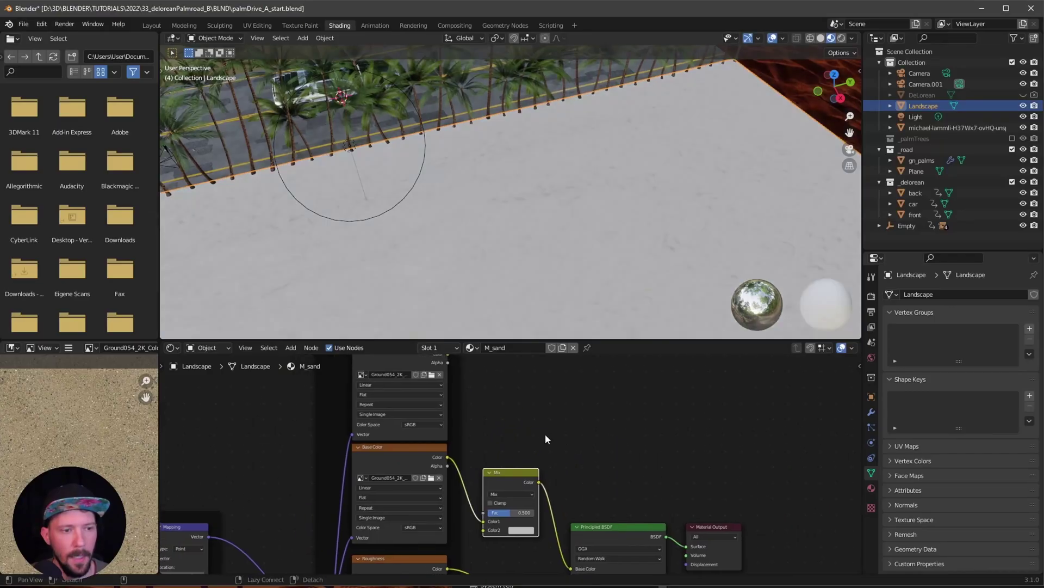
left_click_drag(453, 364, 485, 424)
left_click_drag(488, 526, 486, 525)
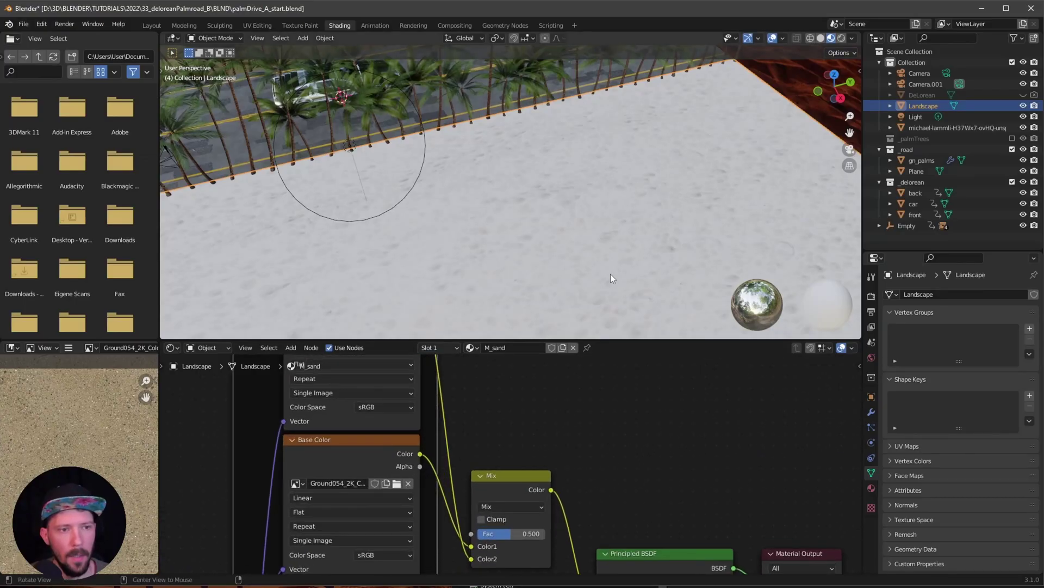
Set the Mix node's blend mode to Multiply with a factor of 1.000.
left_click_drag(610, 273, 596, 234, "alt")
left_click(531, 507)
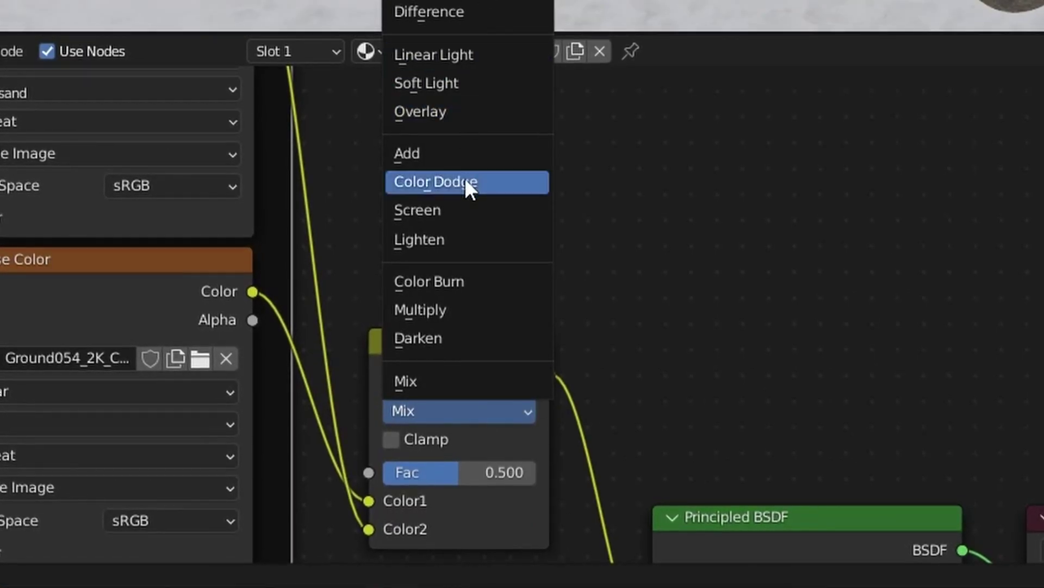
left_click(467, 311)
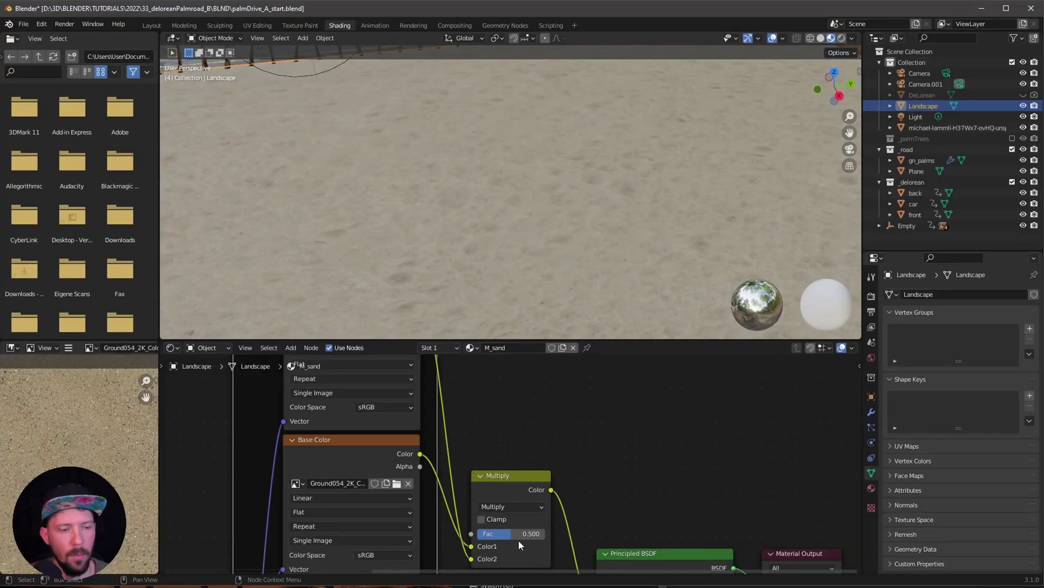
left_click_drag(518, 537, 605, 526)
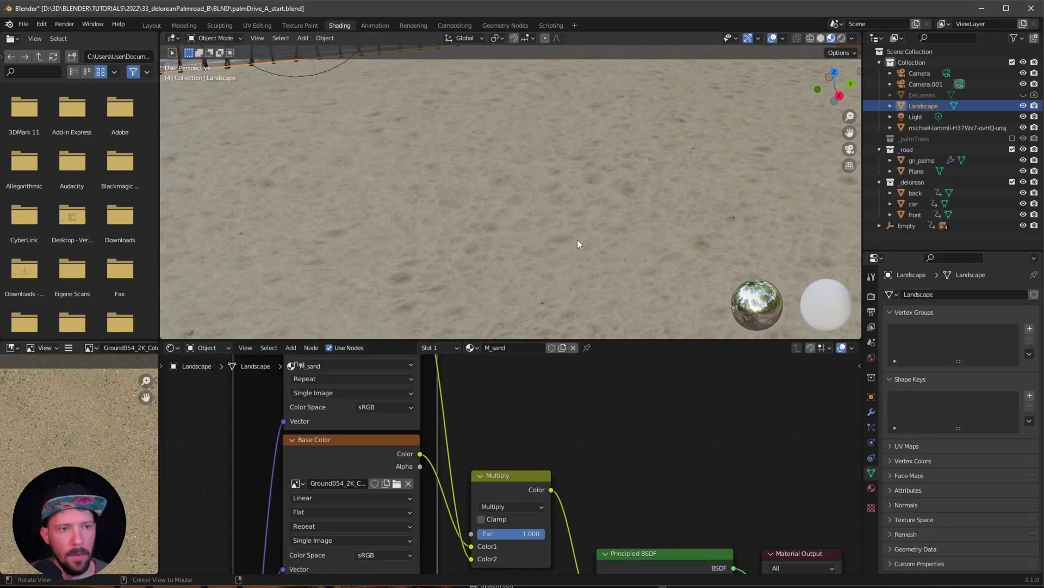
Switch the 3D viewport to Rendered shading and inspect the sand landscape beside the road.
left_click_drag(568, 237, 596, 229, "alt")
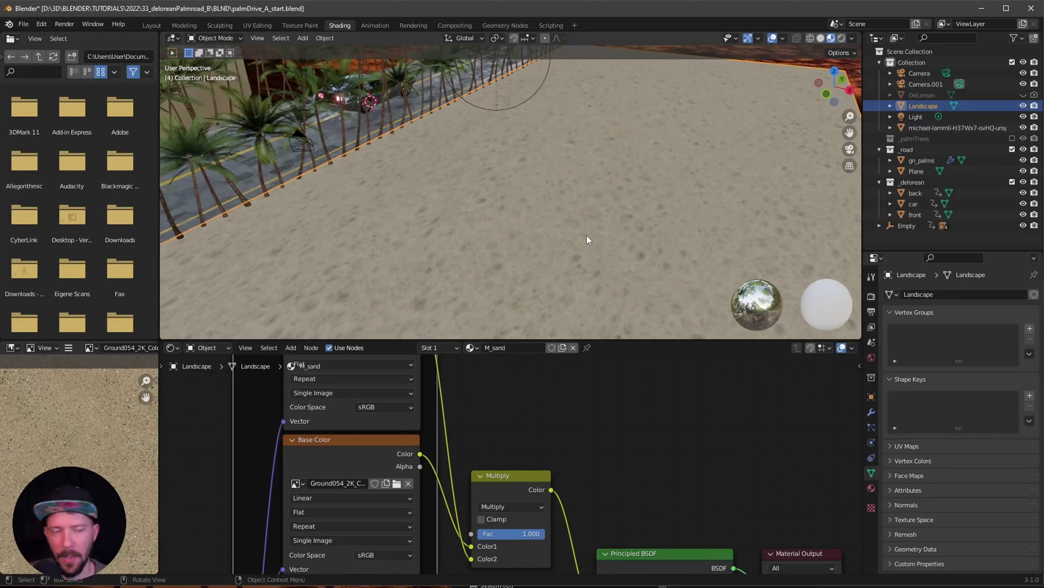
mouse_move(587, 236)
middle_mouse_down()
mouse_move(576, 249)
mouse_move(576, 229)
mouse_move(564, 250)
mouse_move(581, 237)
mouse_move(570, 252)
mouse_move(579, 224)
middle_mouse_up()
key("z")
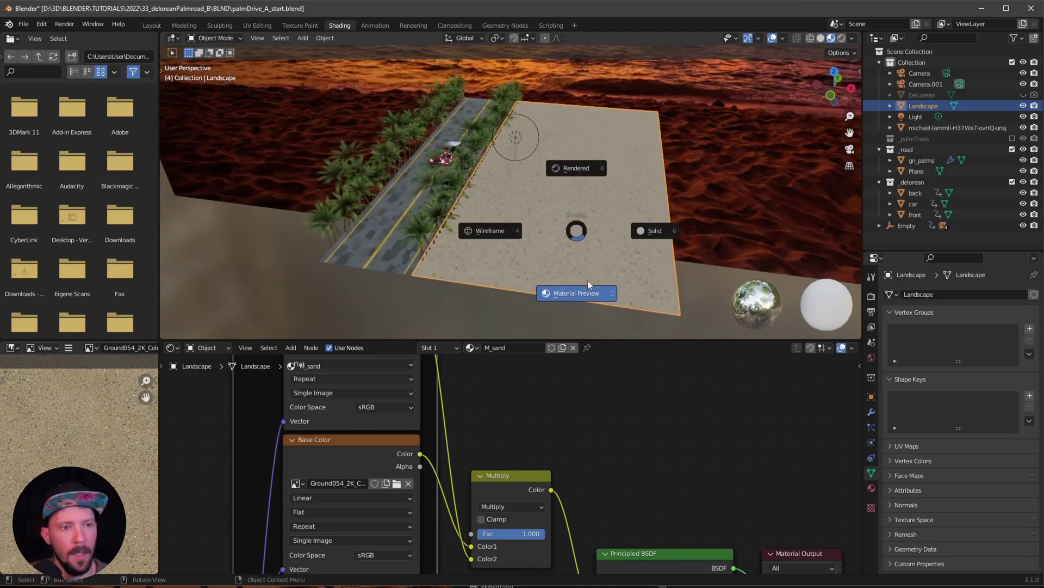
left_click(583, 168)
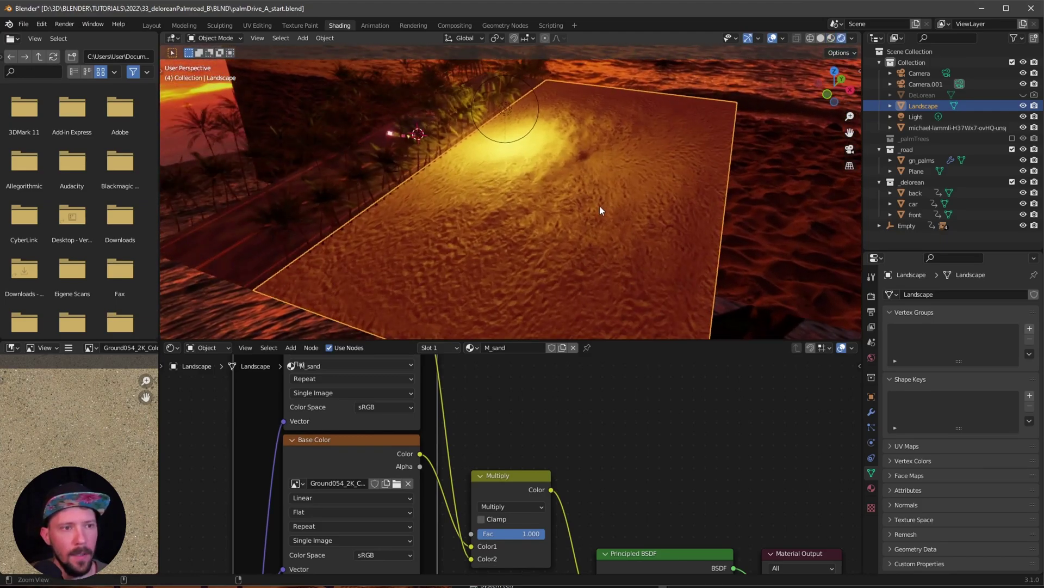
mouse_move(596, 208)
middle_mouse_down("ctrl")
mouse_move(550, 223)
mouse_move(559, 251)
middle_mouse_up("ctrl")
left_click_drag(558, 250, 603, 246, "ctrl+alt")
scroll(599, 256, "down", 3)
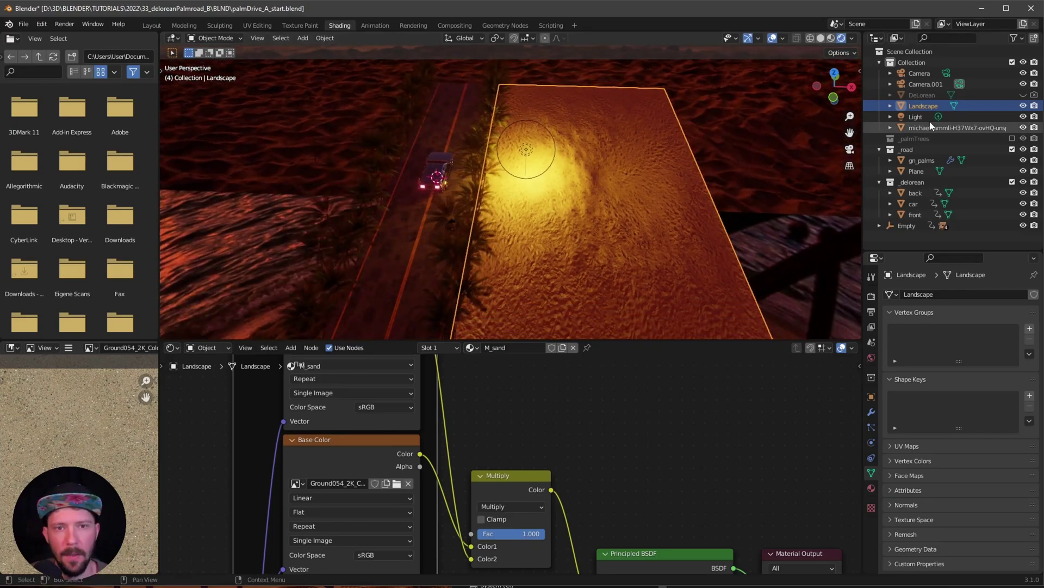
Put the Landscape object in the _road collection and duplicate it in place.
left_click_drag(922, 107, 914, 153)
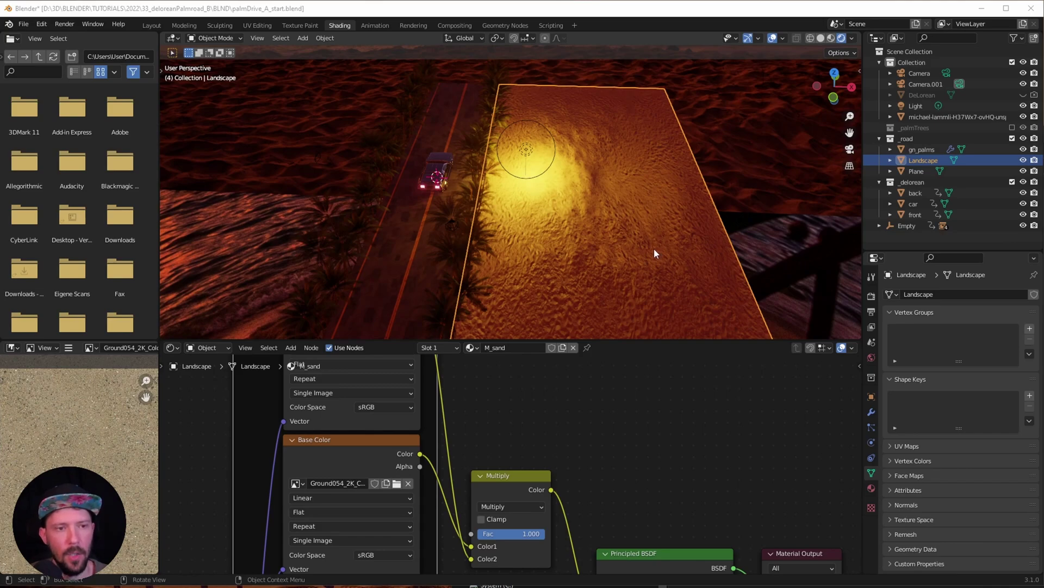
left_click(661, 227)
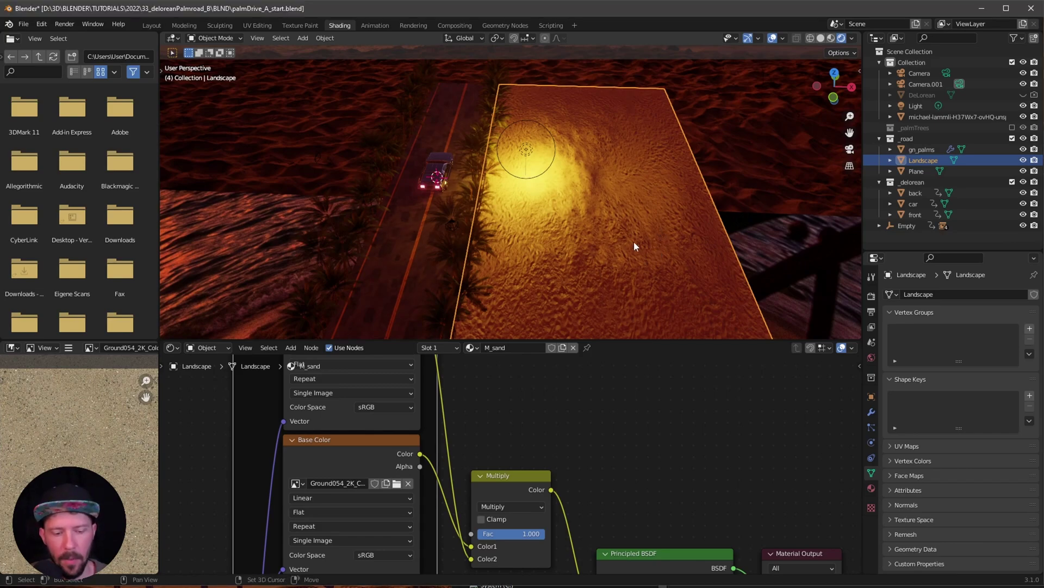
key("shift+d")
key("Escape")
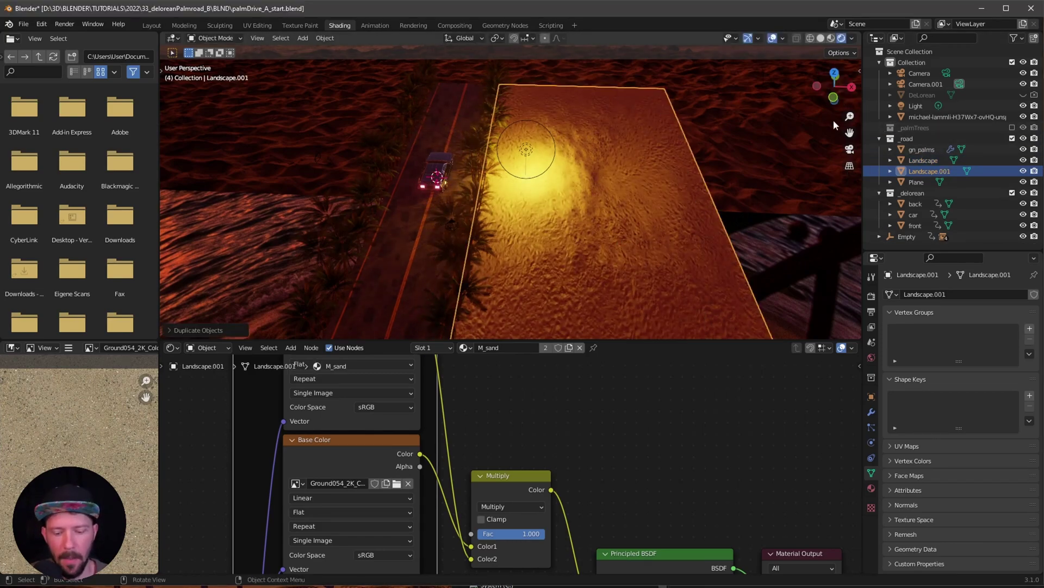
Set the duplicated landscape's X location to -14 m so it sits on the opposite side of the road.
key("n")
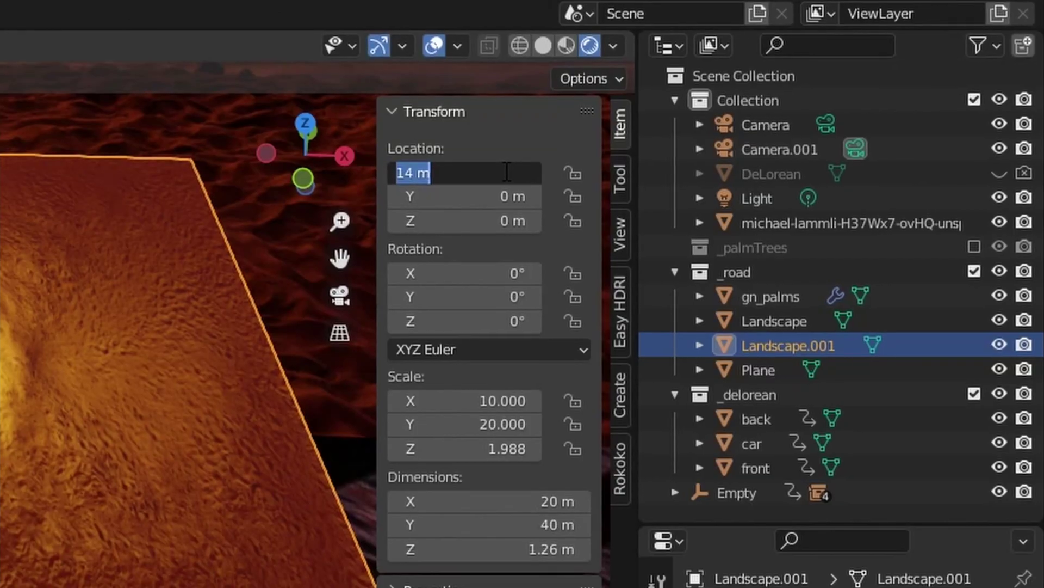
key("Left")
type("-")
key("Return")
middle_click_drag(566, 230, 533, 227)
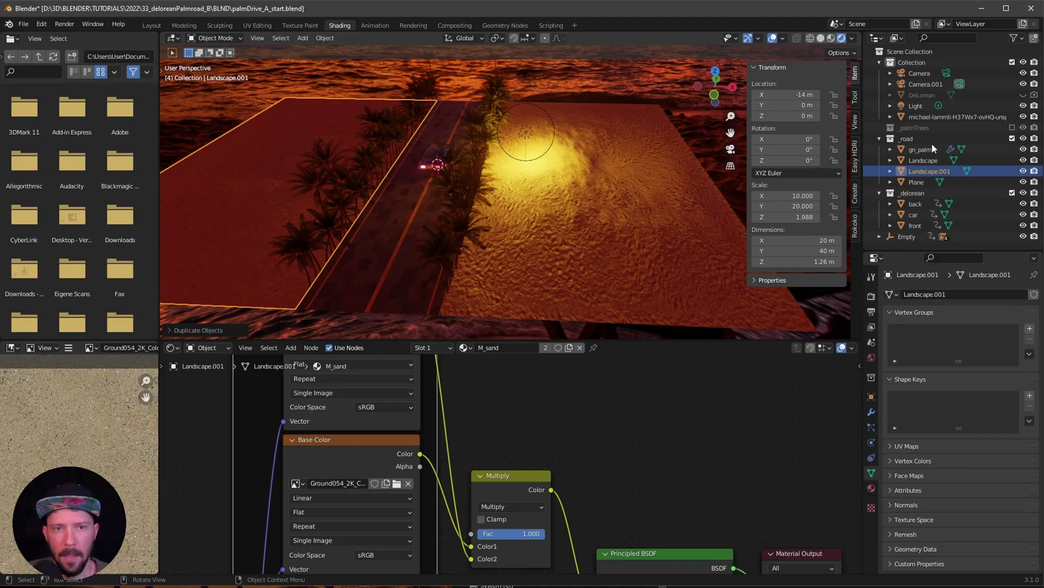
Exclude the _road collection from the view layer and unhide the road instances parented to the Empty.
left_click(1012, 139)
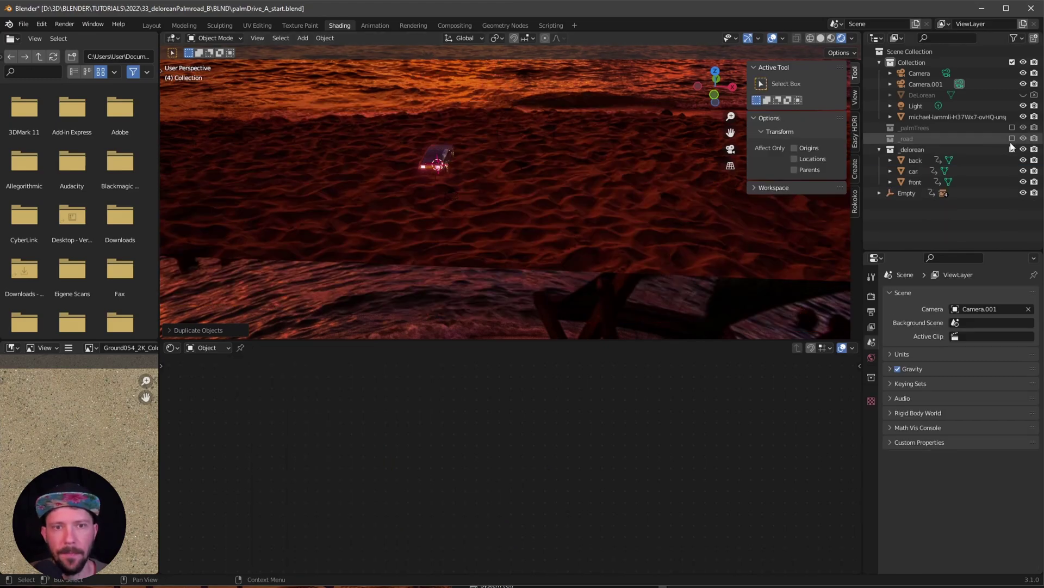
left_click(880, 193)
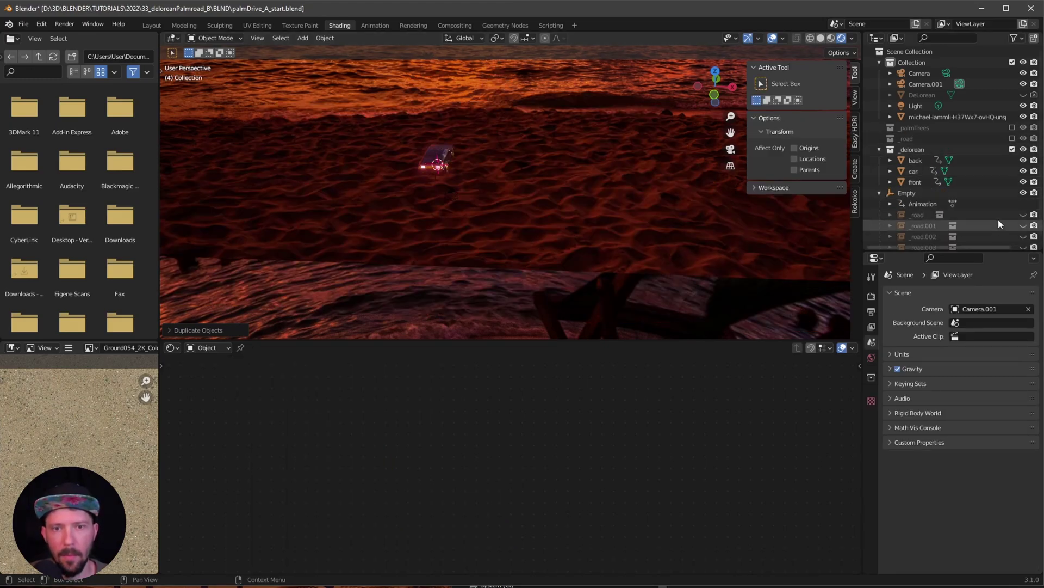
middle_click_drag(993, 214, 982, 163)
left_click_drag(1023, 209, 1024, 241)
left_click_drag(620, 234, 586, 220, "alt")
left_click_drag(586, 221, 638, 274, "alt+shift")
mouse_move(620, 253)
middle_mouse_down()
mouse_move(670, 210)
mouse_move(658, 208)
mouse_move(651, 231)
mouse_move(589, 237)
middle_mouse_up()
Switch to the Layout workspace and set its viewport to Rendered shading.
left_click(151, 25)
key("z")
left_click(598, 191)
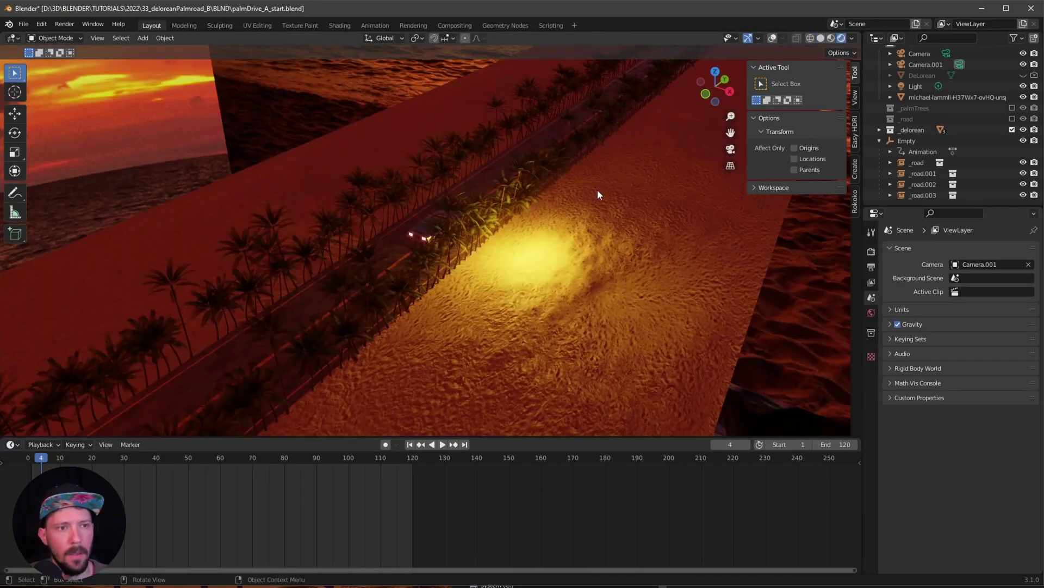
Play the moving road animation, check the whole strip against the backdrop and return to frame 0.
key("space")
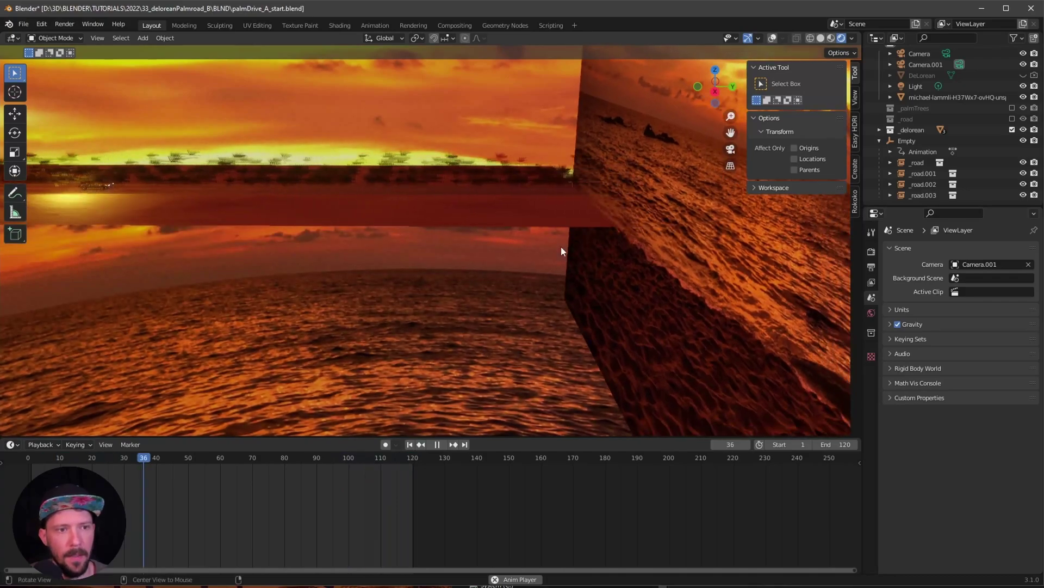
key("space")
middle_click_drag(555, 338, 602, 311)
left_click_drag(359, 454, 1, 470)
key("space")
middle_click_drag(661, 260, 658, 284)
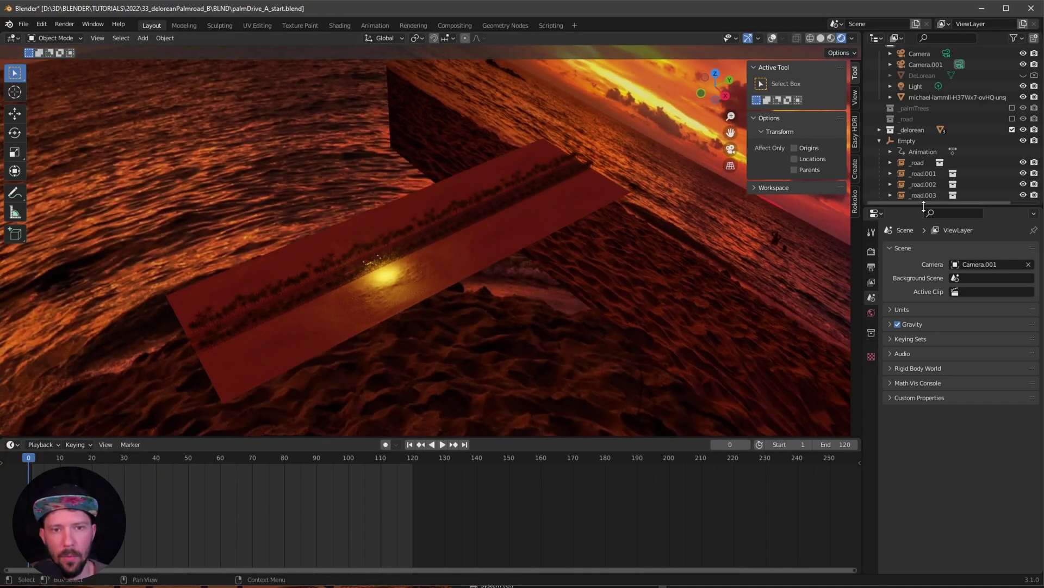
Show the viewport overlays, duplicate the farthest road instance and set the copy's Y location to 120 m.
left_click_drag(924, 206, 924, 265)
middle_click_drag(728, 325, 569, 282)
left_click(643, 307)
left_click(772, 38)
key("shift+d")
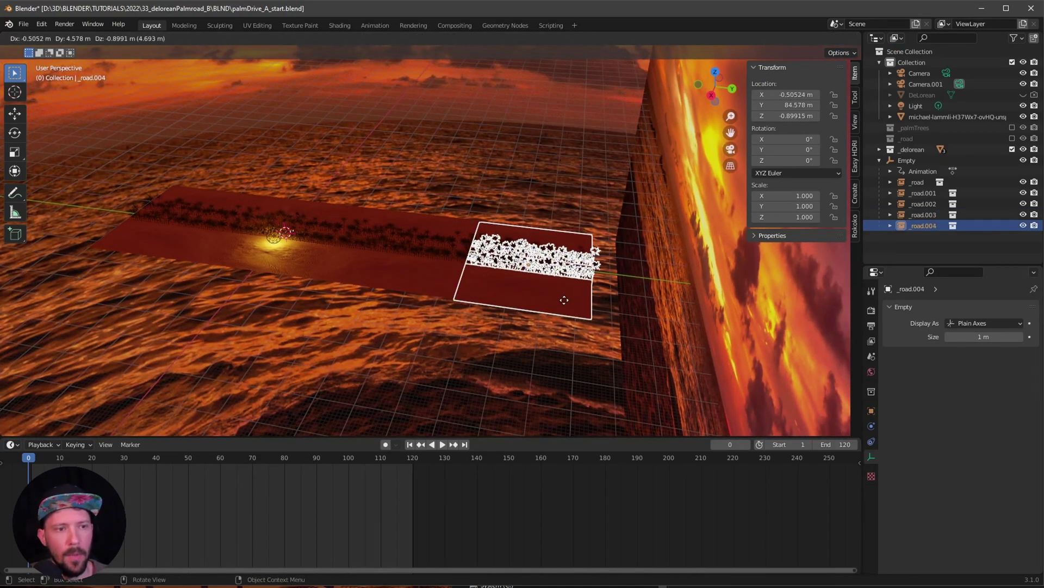
key("Escape")
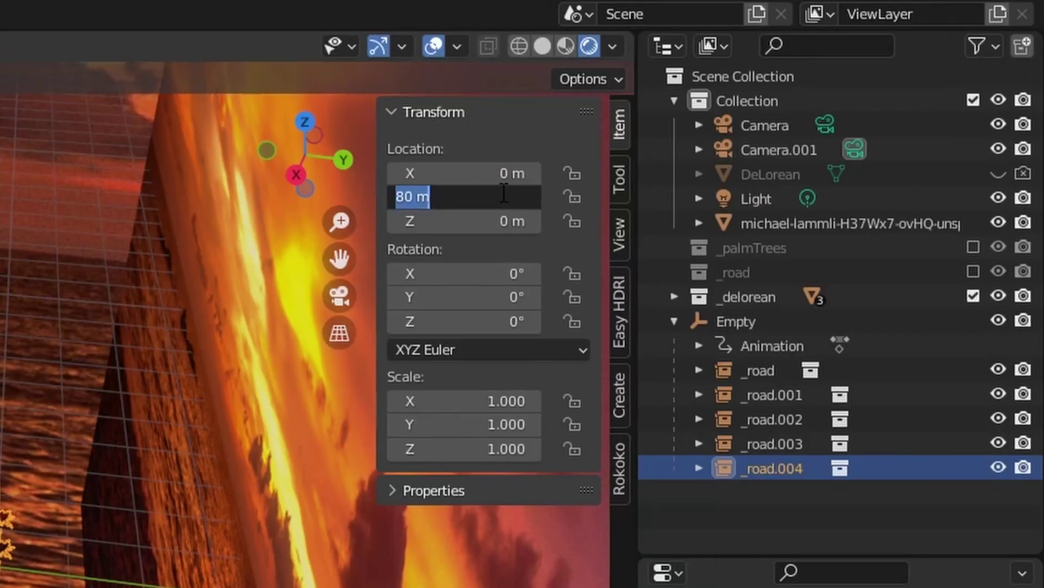
type("120")
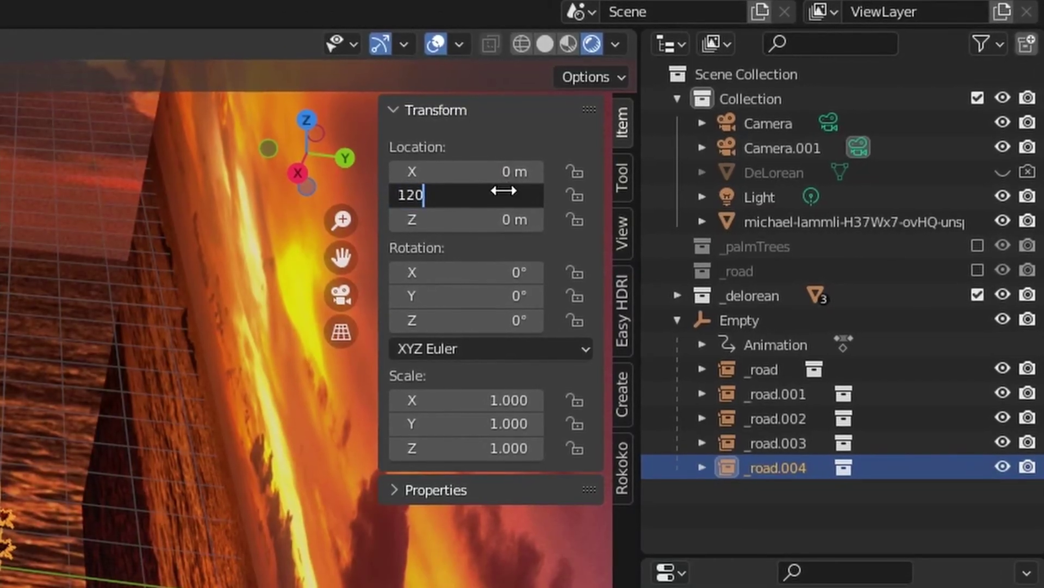
key("Return")
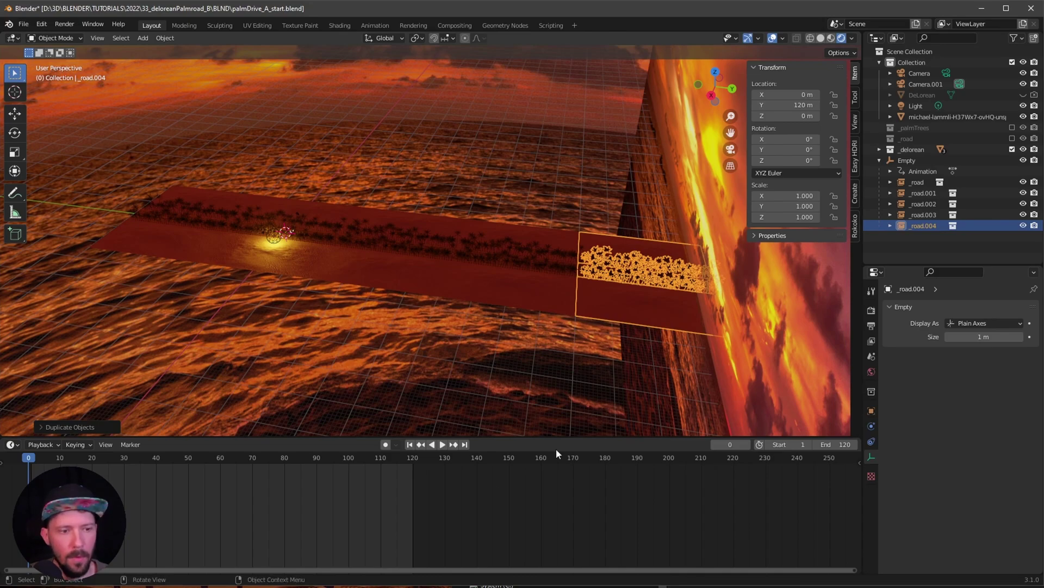
Duplicate the road instance at the far end again and set the new copy's Y location to 160 m.
left_click_drag(250, 462, 310, 462)
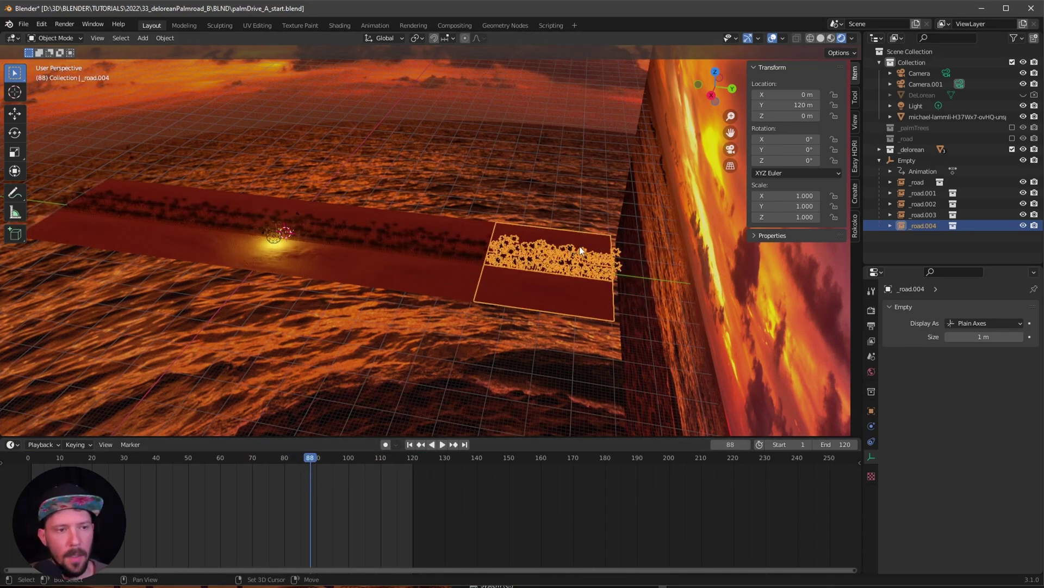
key("shift+d")
key("Escape")
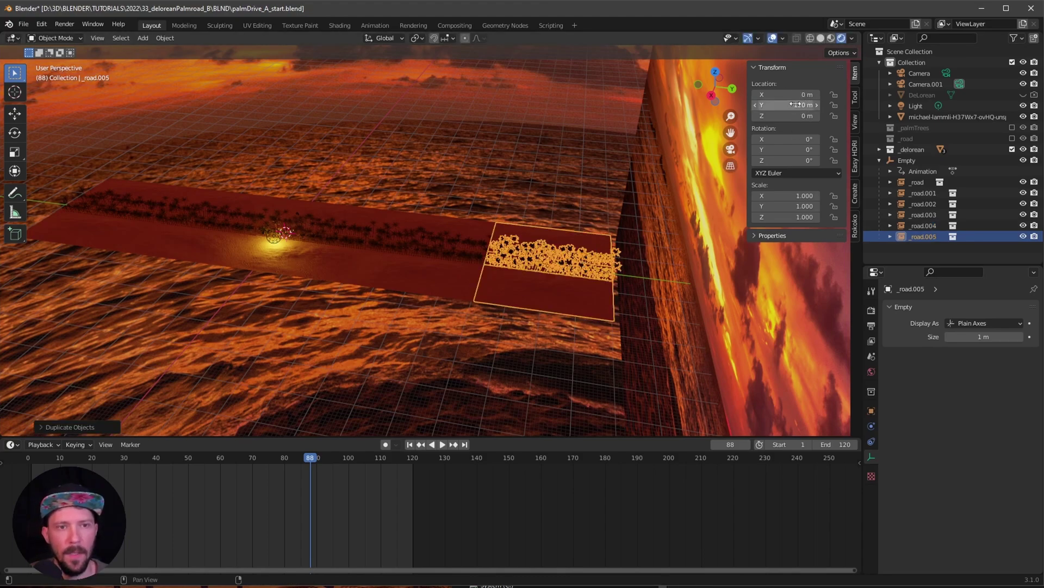
double_click(795, 104)
type("160")
key("Return")
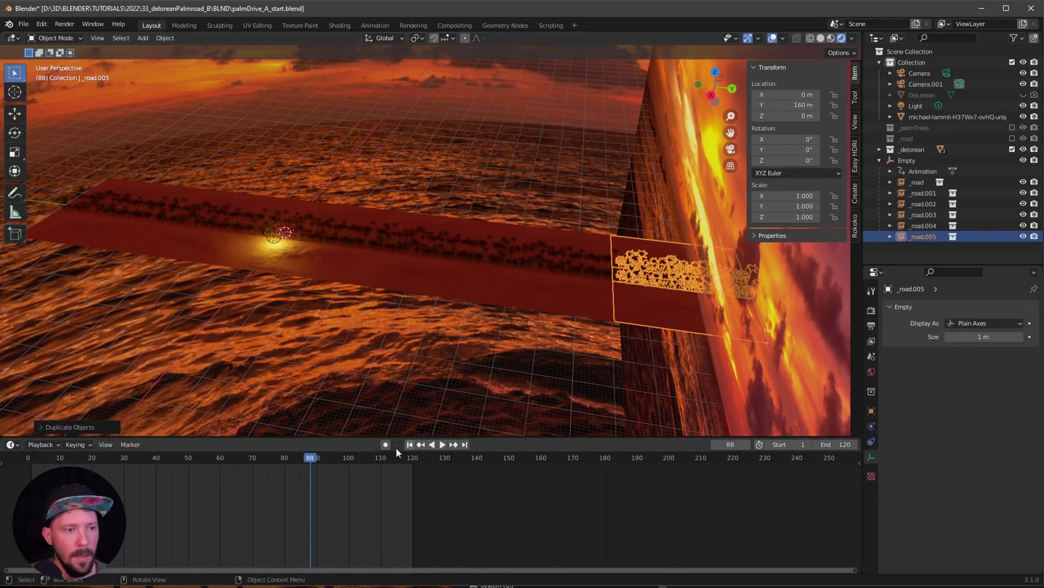
Play back the extended road animation and review it through the active camera.
key("space")
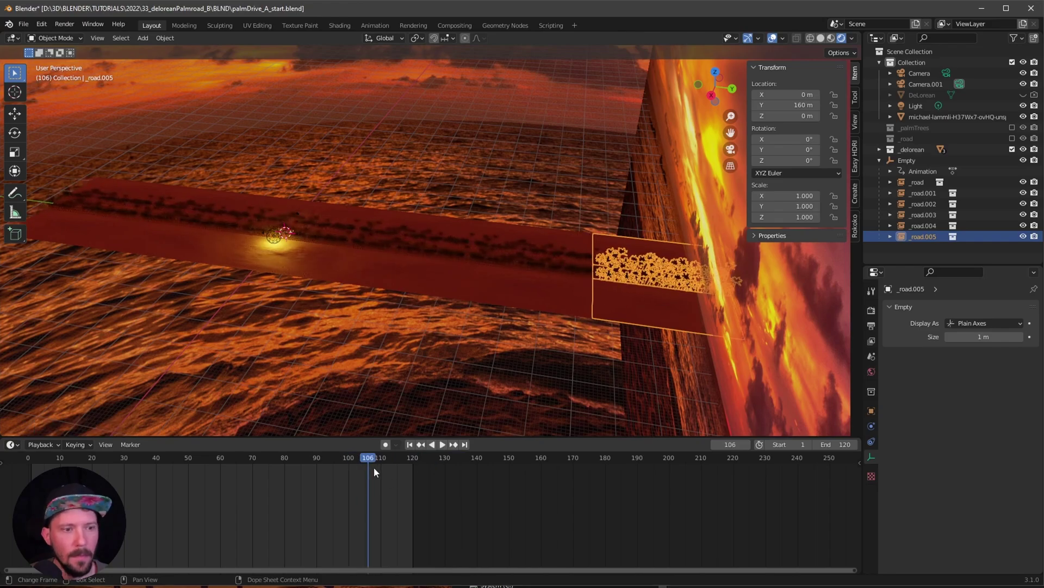
key("space")
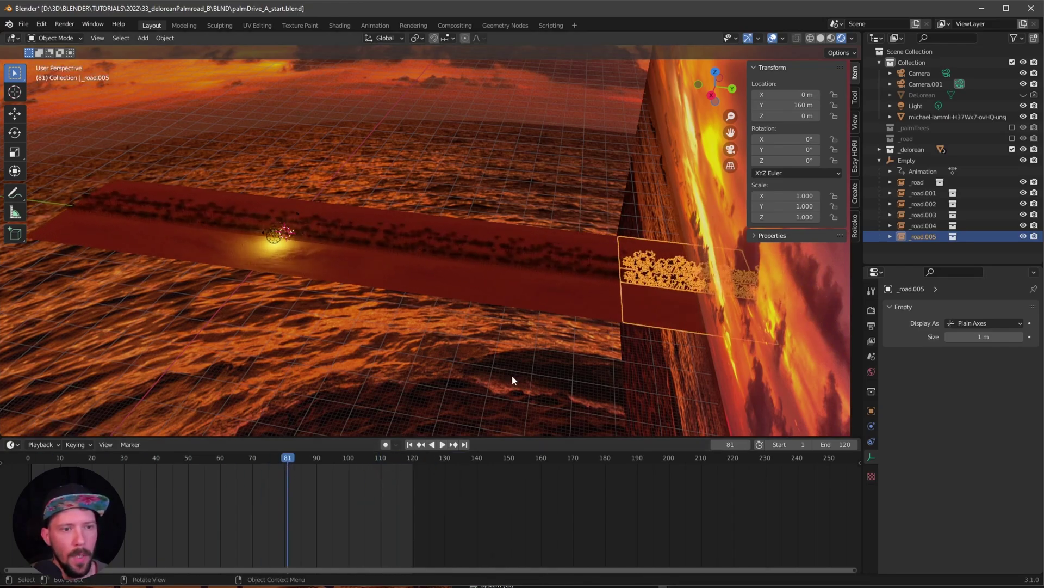
key("KP_0")
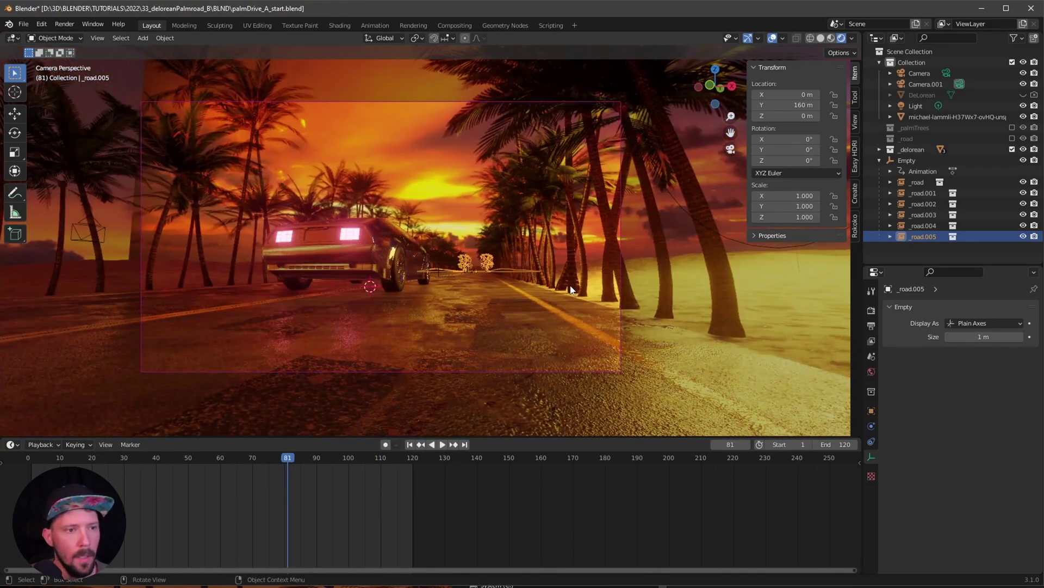
key("space")
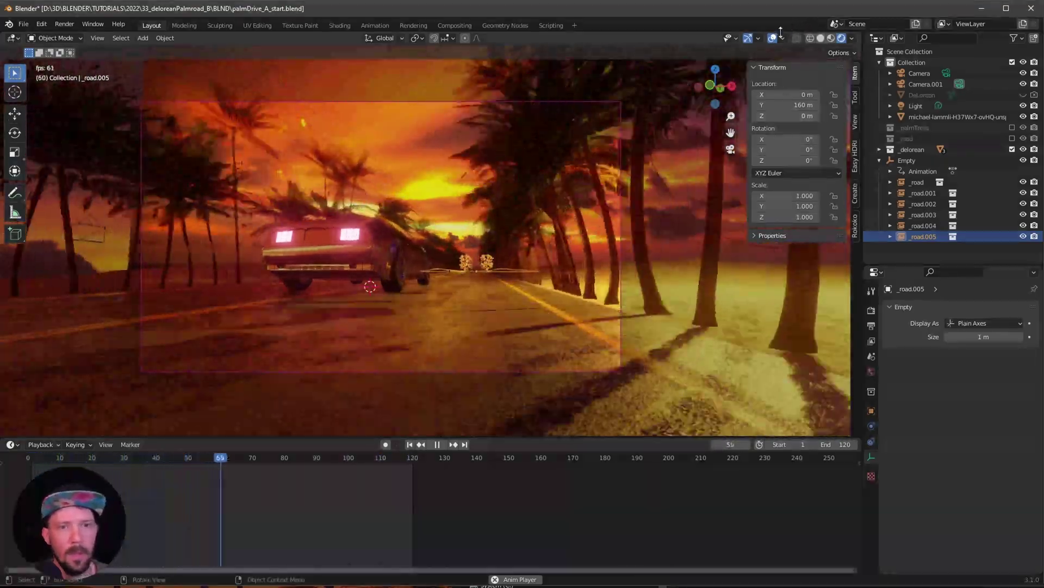
Hide the viewport overlays and stop the road animation playback.
left_click(773, 38)
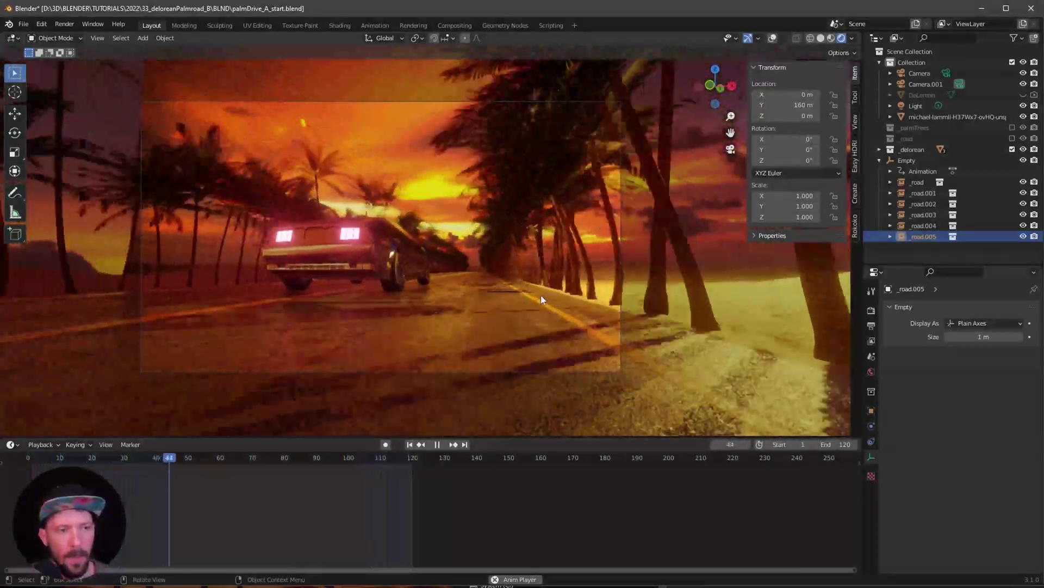
key("space")
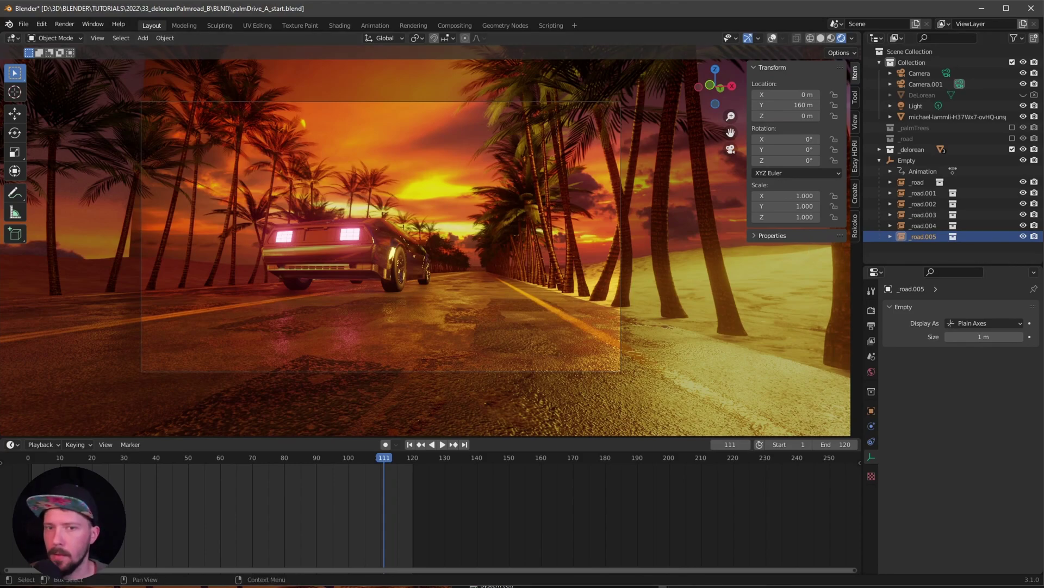
Collapse the Empty's hierarchy and set the Light object's location to X 0 m, Y 134 m and Z 20 m.
left_click(879, 160)
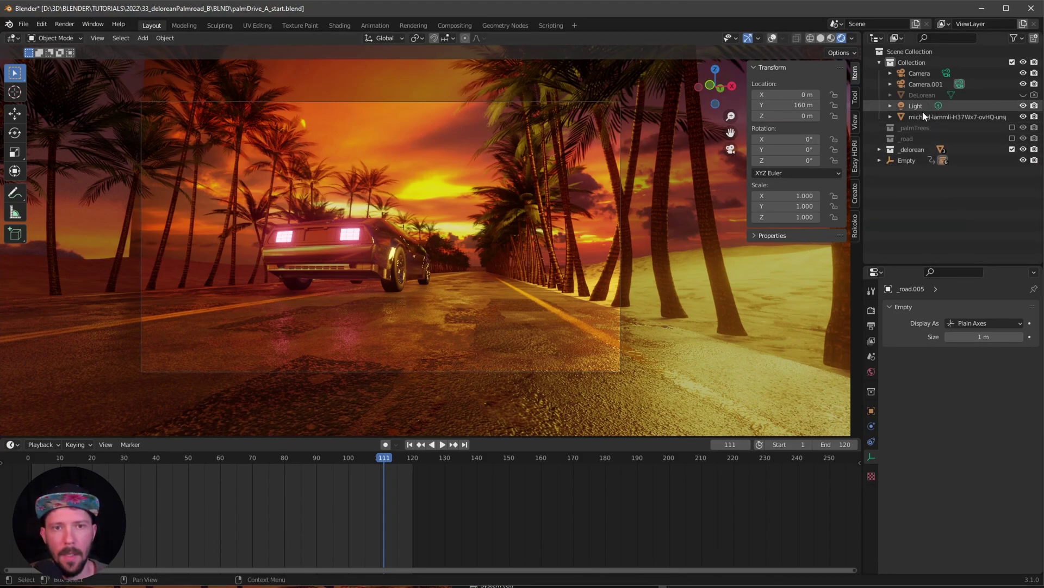
left_click(915, 107)
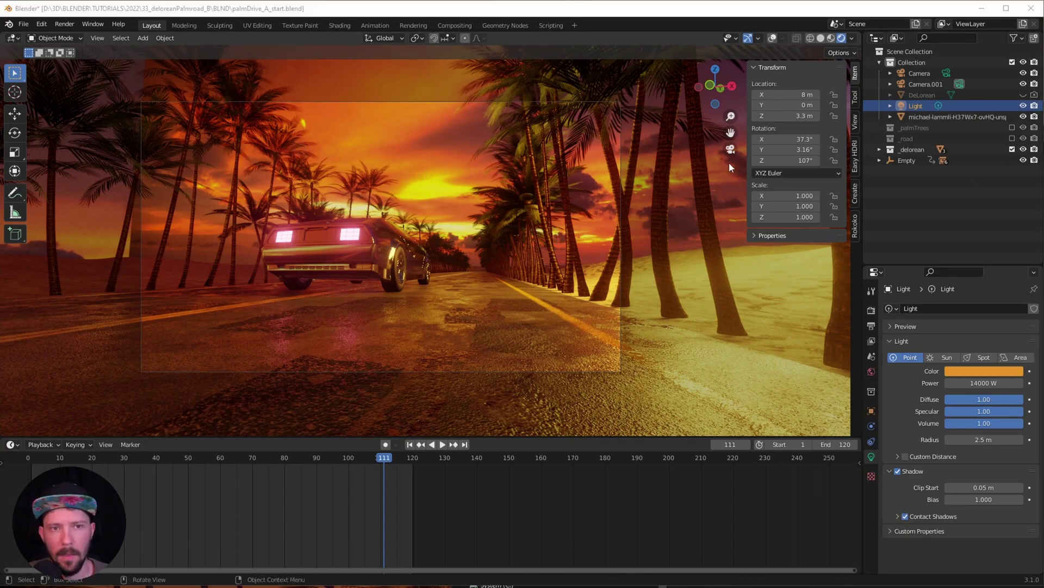
left_click(795, 94)
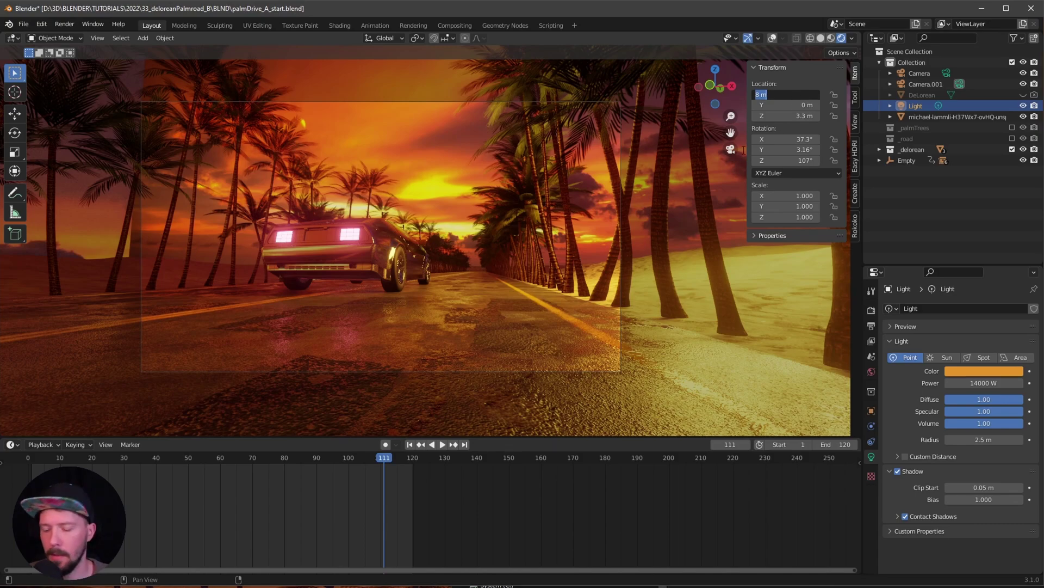
type("0")
key("Tab")
type("1")
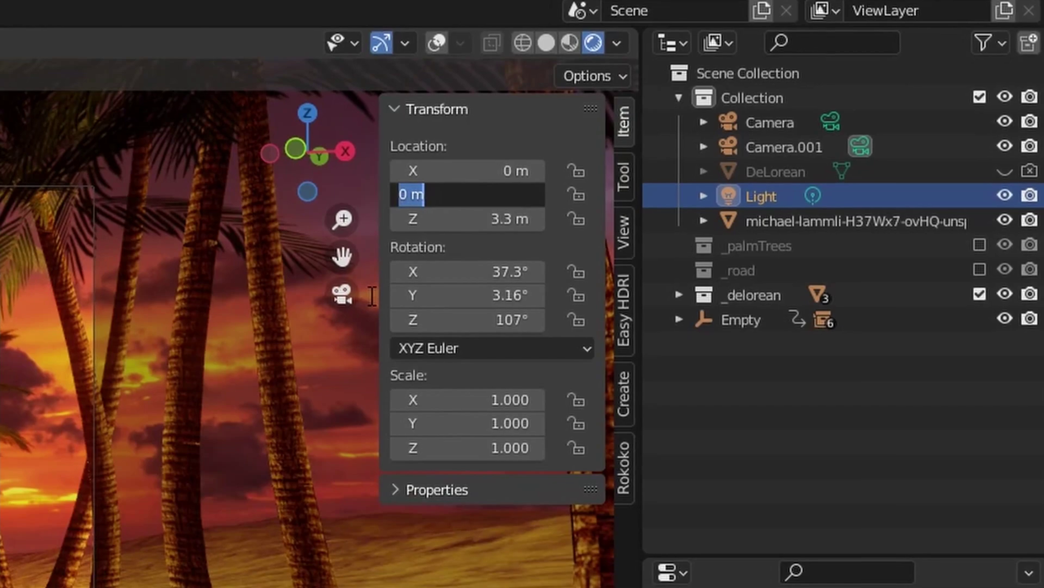
type("34")
key("Tab")
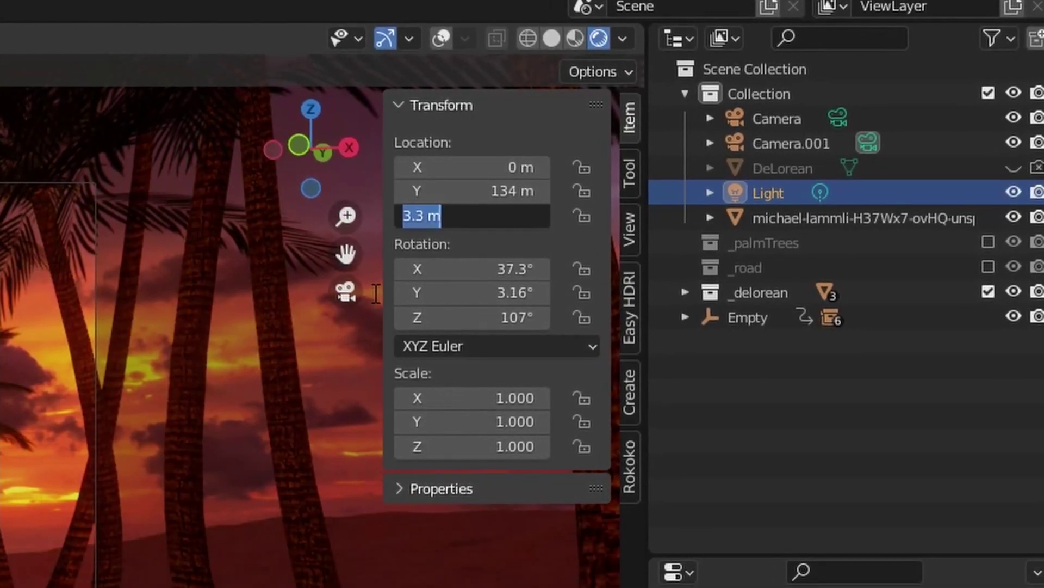
type("20")
key("Return")
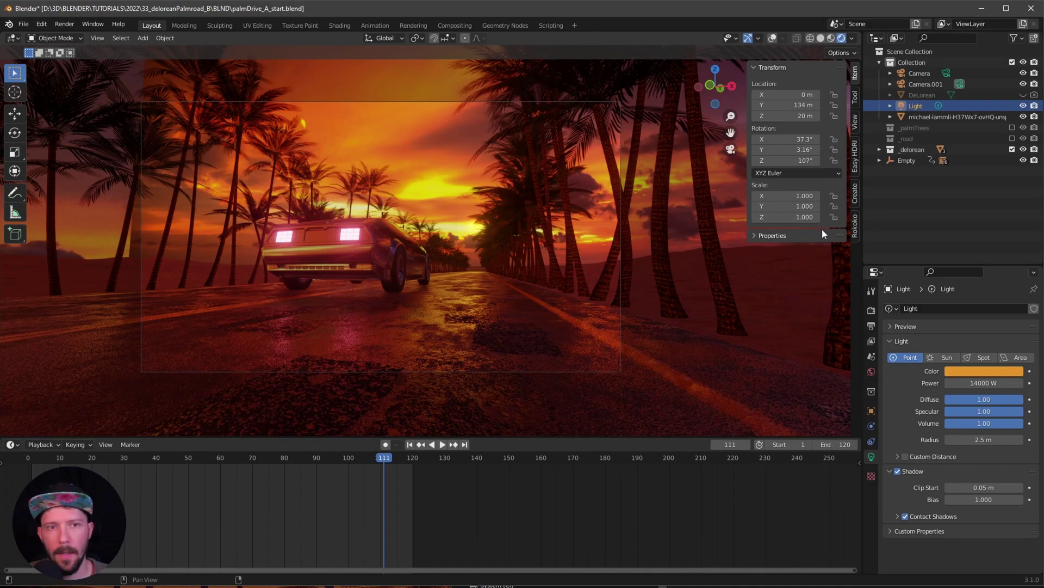
Reset the light's rotation to 0° on the X, Y and Z axes.
double_click(796, 139)
type("0")
key("Tab")
type("0")
key("Tab")
type("0")
key("Return")
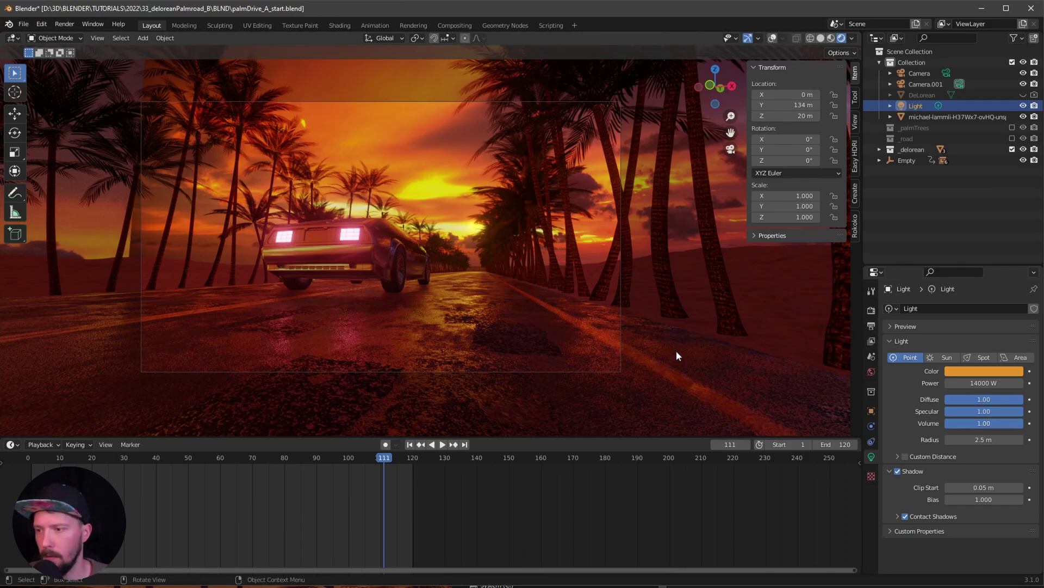
Raise the point light's power to 140000 W.
left_click(974, 383)
left_click(964, 383)
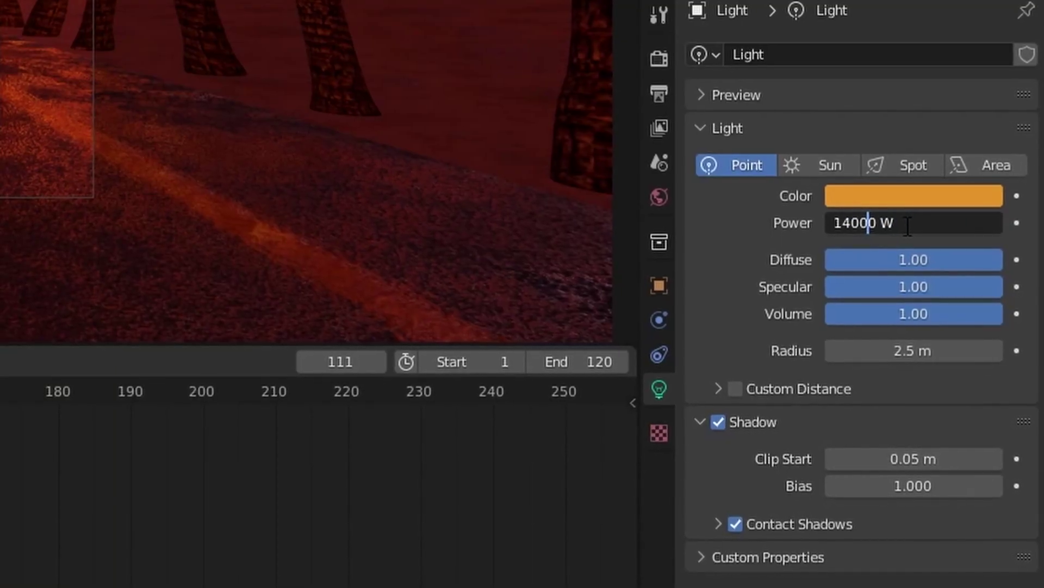
type("0")
key("Return")
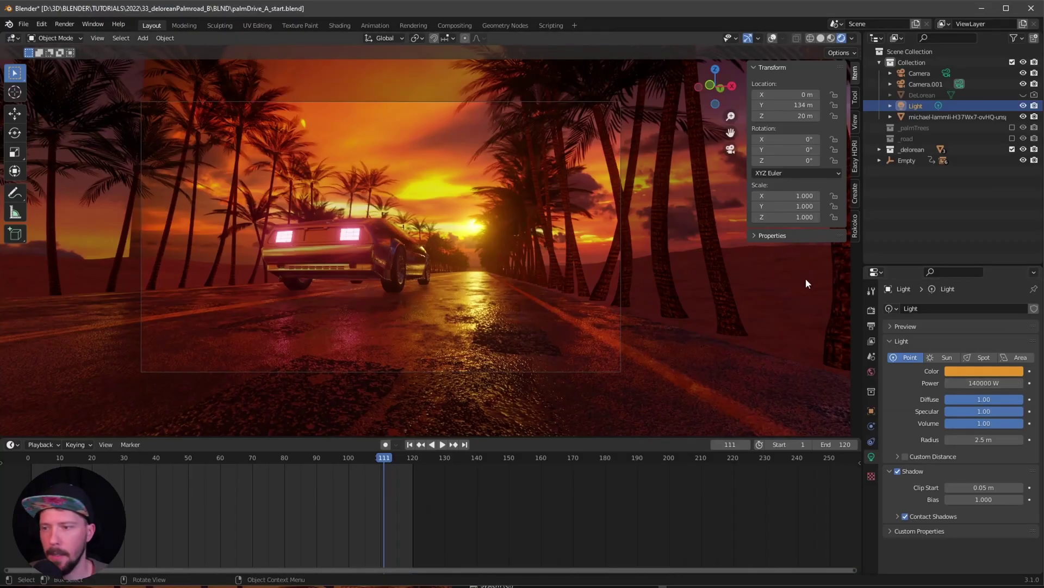
Try sampling the light's color from the bright yellow sky just above the sun.
left_click(982, 372)
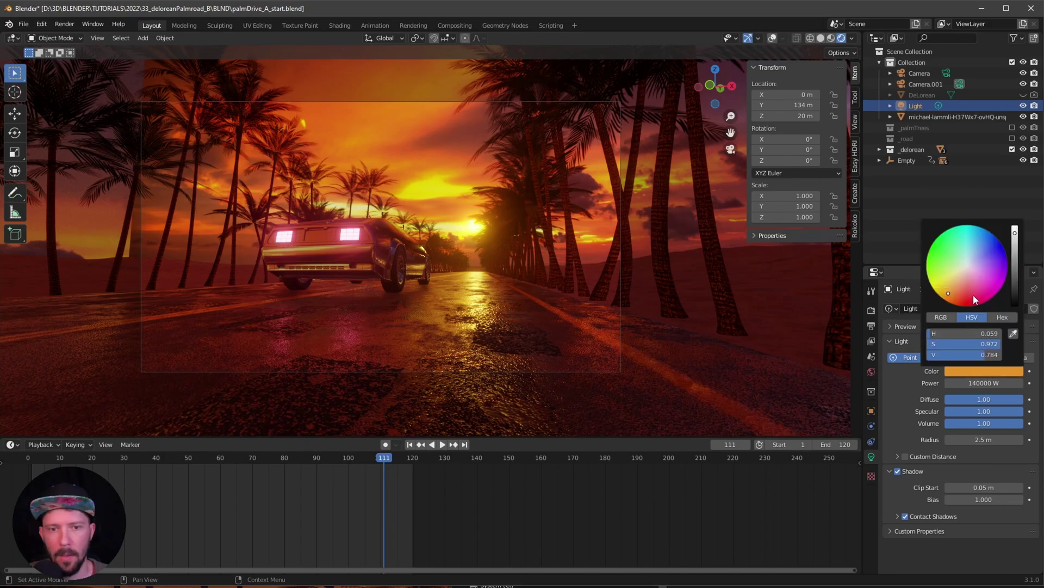
left_click(1010, 331)
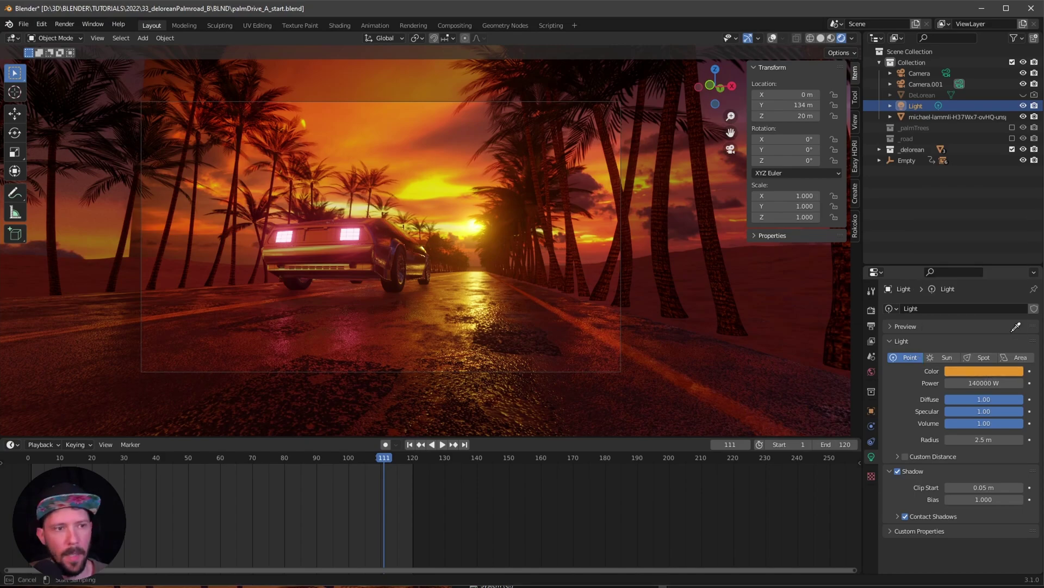
left_click(466, 210)
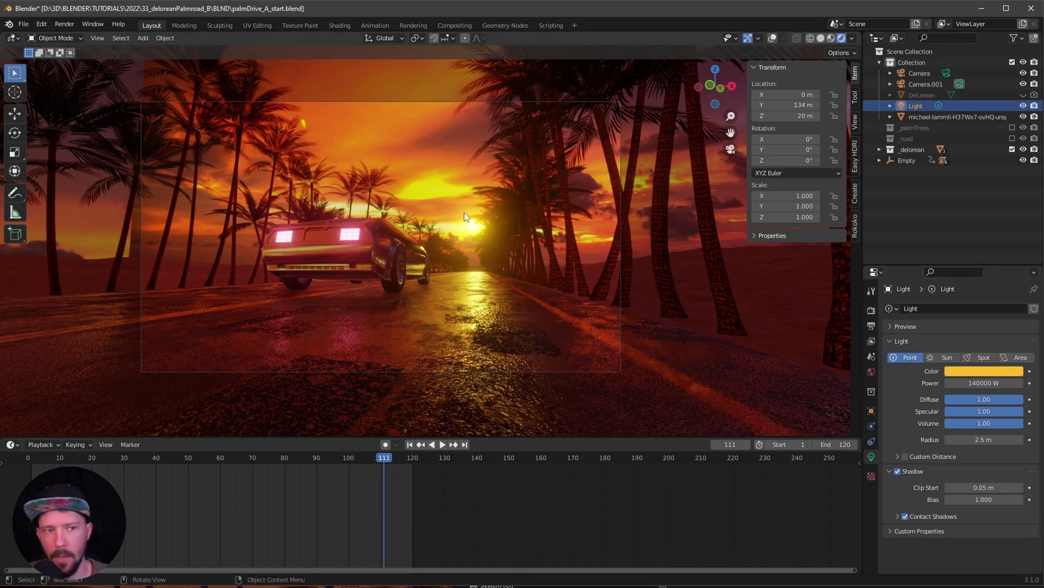
Sample a deeper orange for the light's color from the sunset sky between the palms on the road's right side.
left_click(962, 372)
left_click(1013, 333)
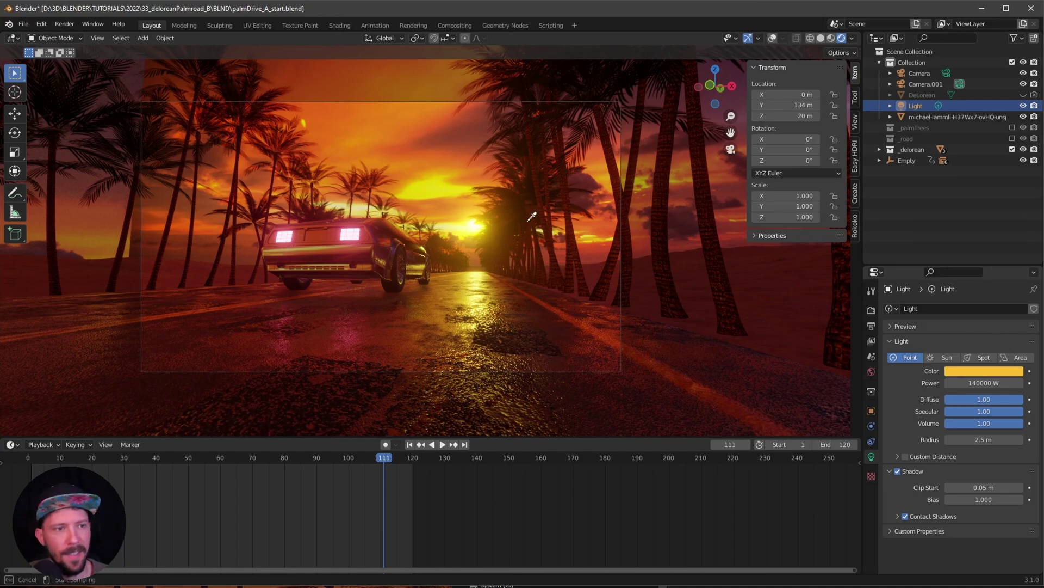
left_click(587, 227)
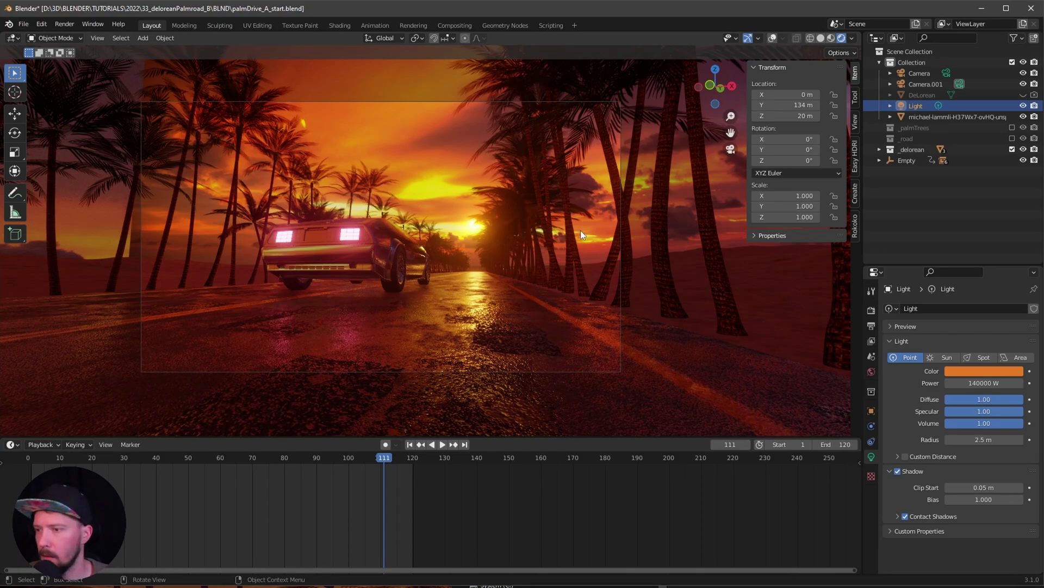
Set the point light's radius to 10 m.
double_click(982, 439)
type("10")
key("Return")
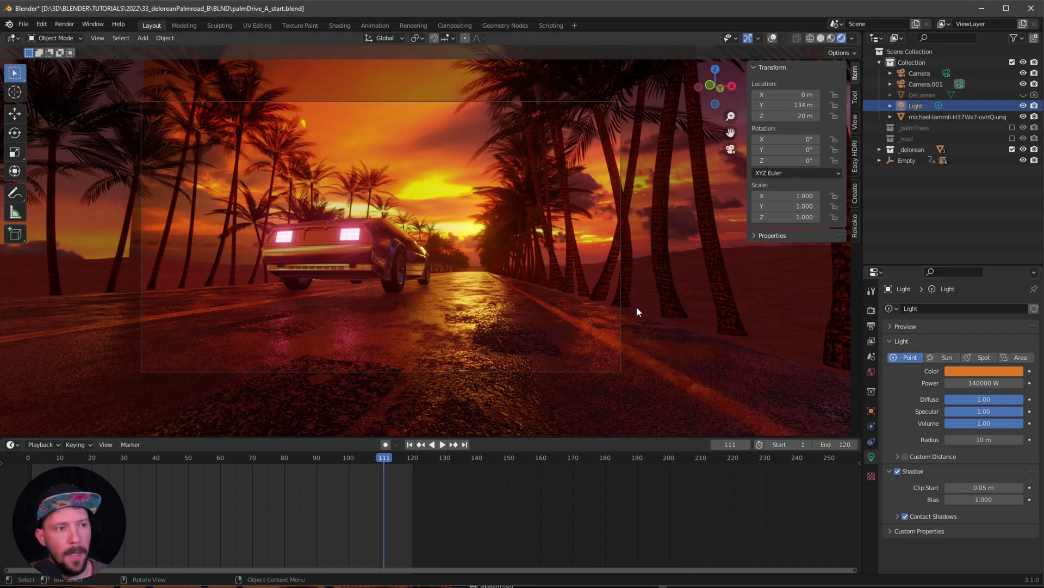
Scrub back to frame 101 and briefly play the animation to check the new sunset lighting.
left_click_drag(377, 460, 352, 461)
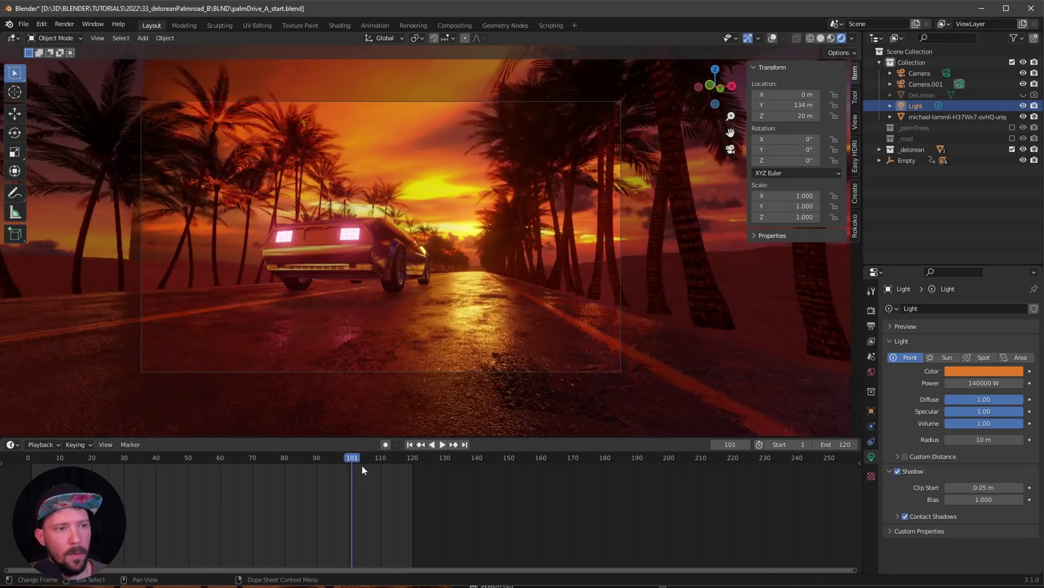
key("space")
key("space")
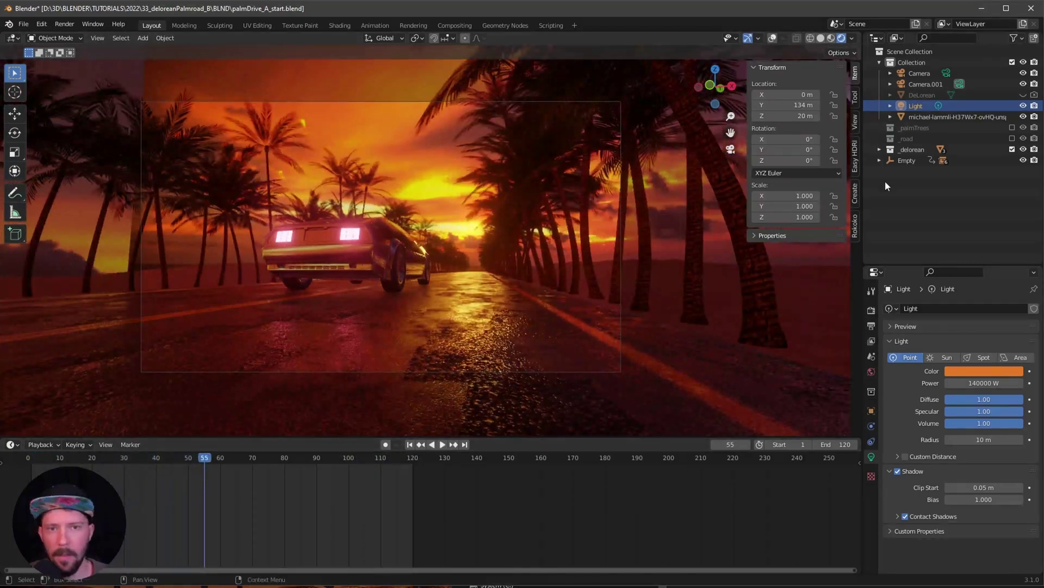
Enable depth of field on Camera.001 and pick the car as its focus object.
left_click(919, 84)
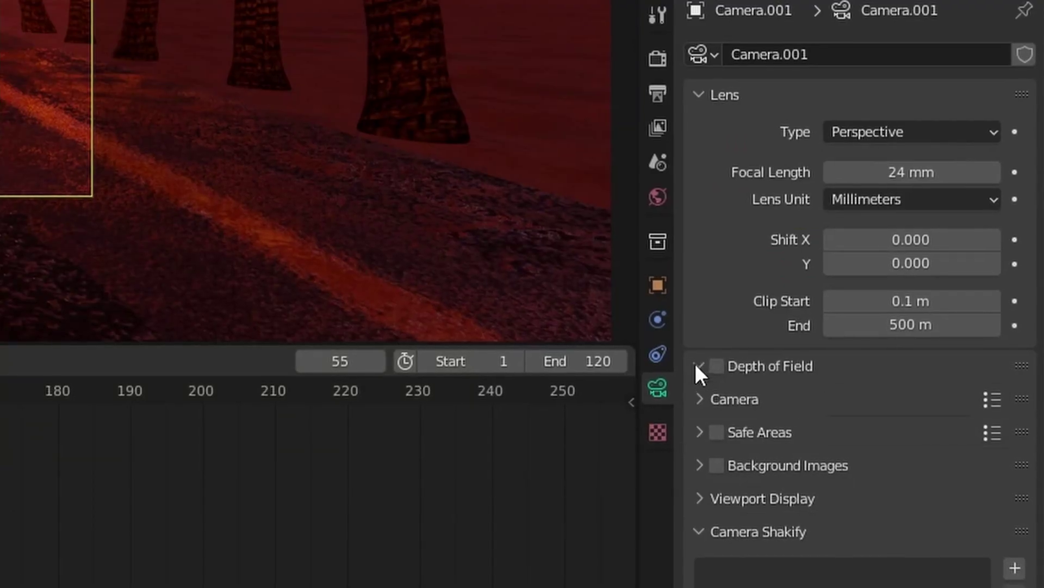
left_click(696, 366)
left_click(717, 365)
scroll(758, 327, "down", 5)
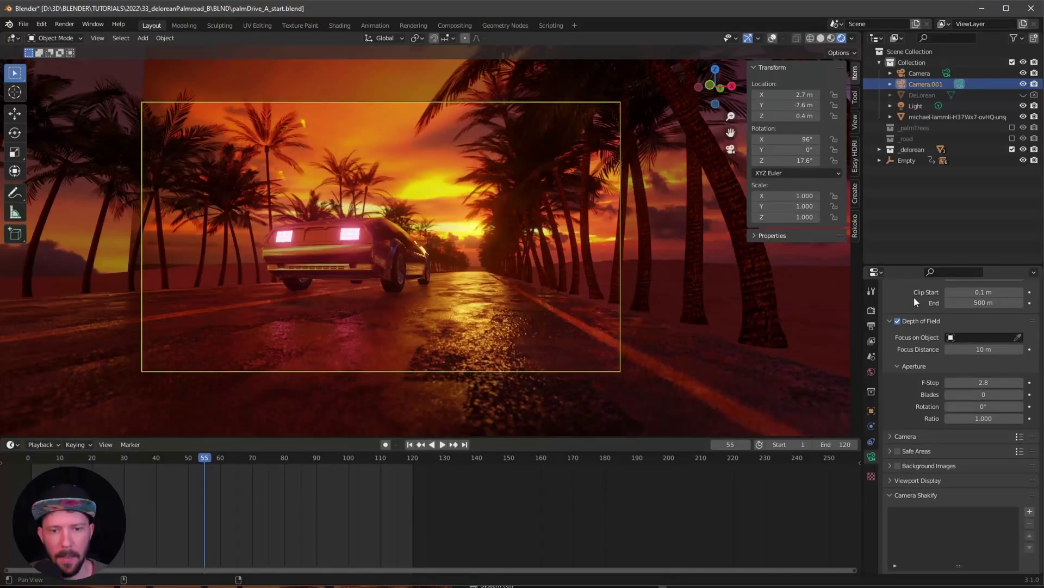
scroll(914, 351, "up", 1)
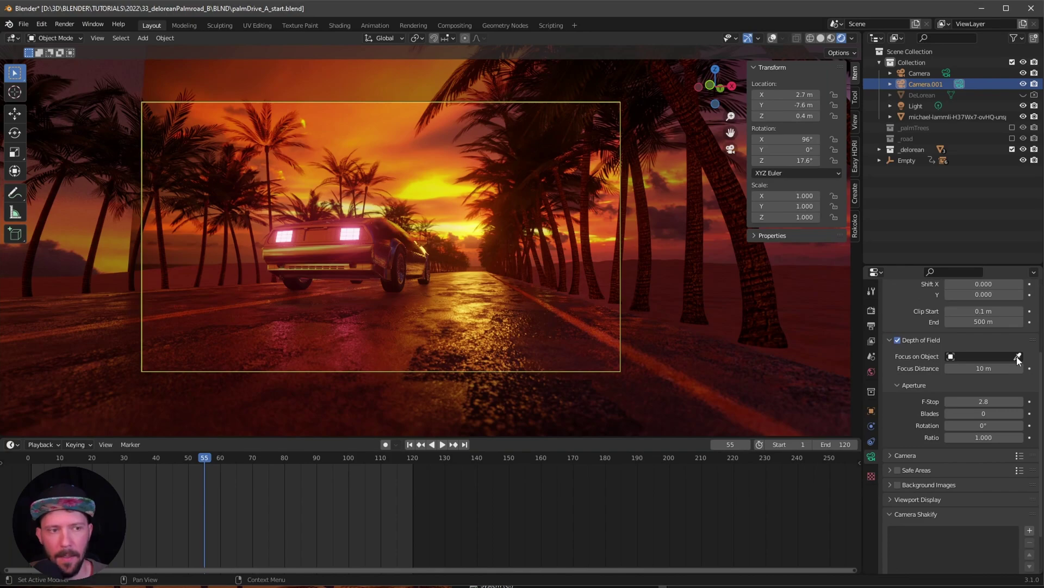
left_click(1018, 356)
left_click(392, 232)
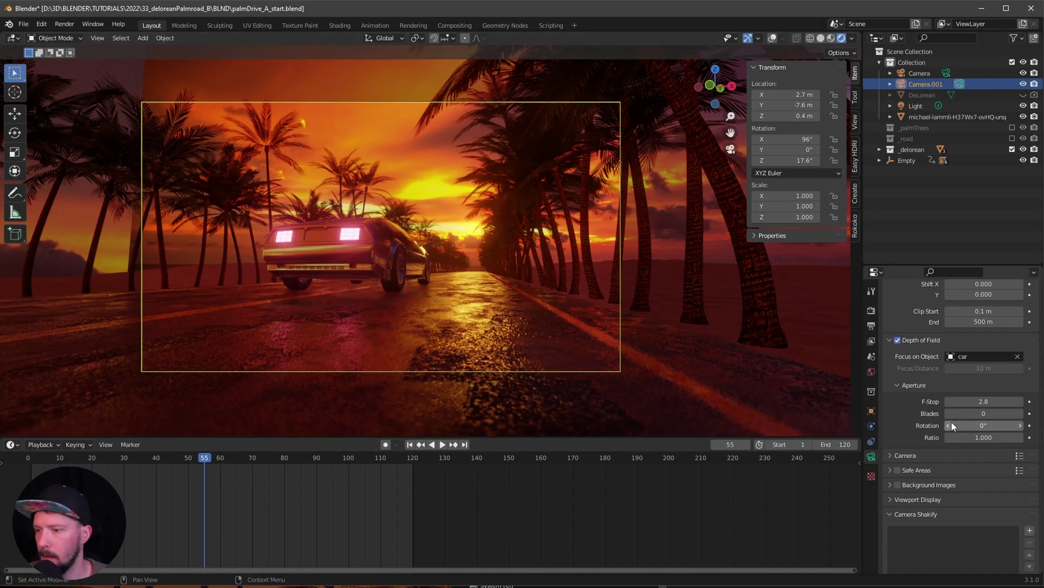
Set Camera.001's depth of field F-Stop to 0.7 and check the blur around the car.
left_click(982, 401)
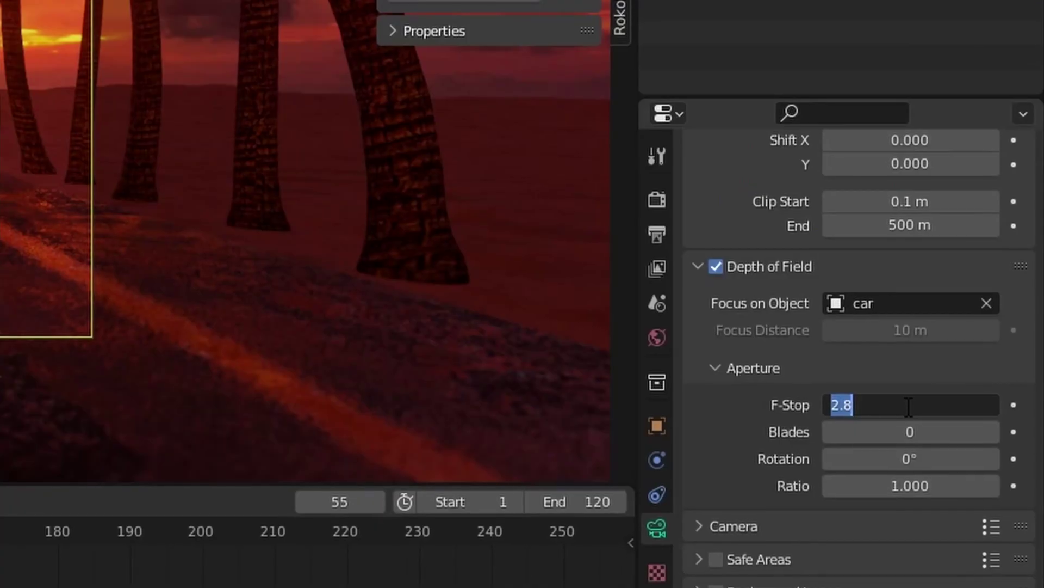
type(".7")
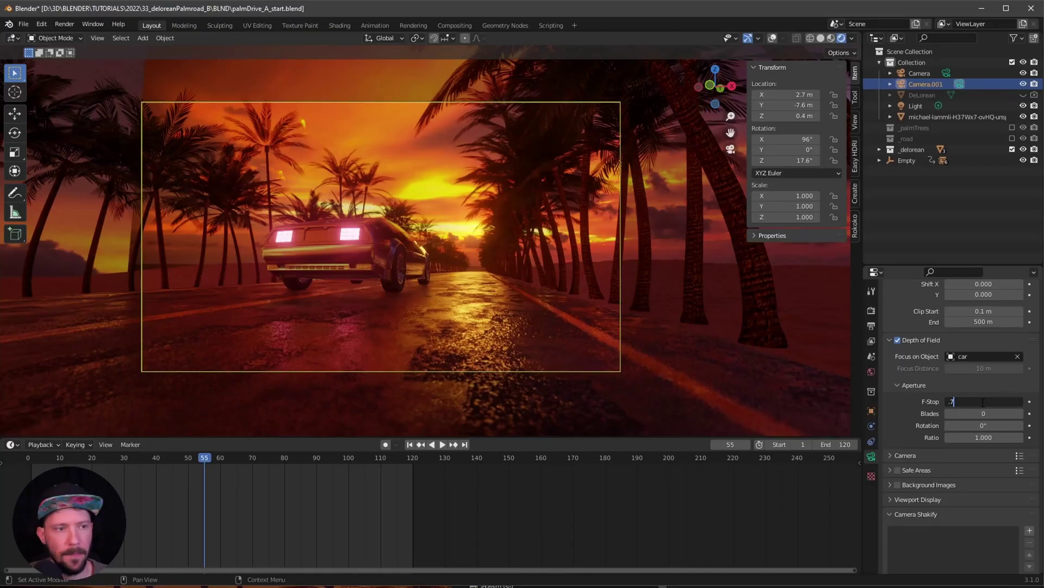
key("Return")
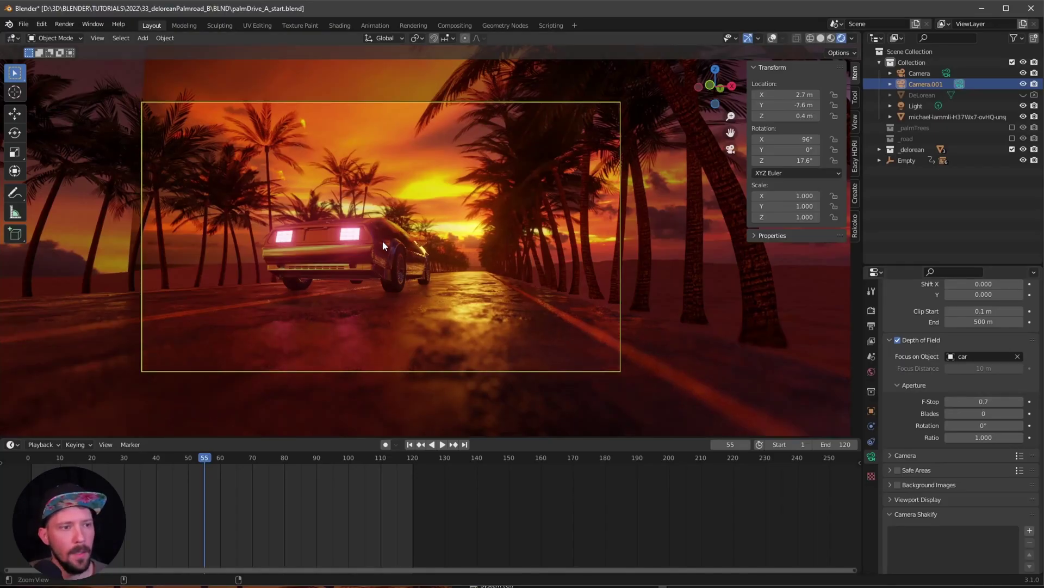
middle_click_drag(384, 240, 563, 185, "ctrl")
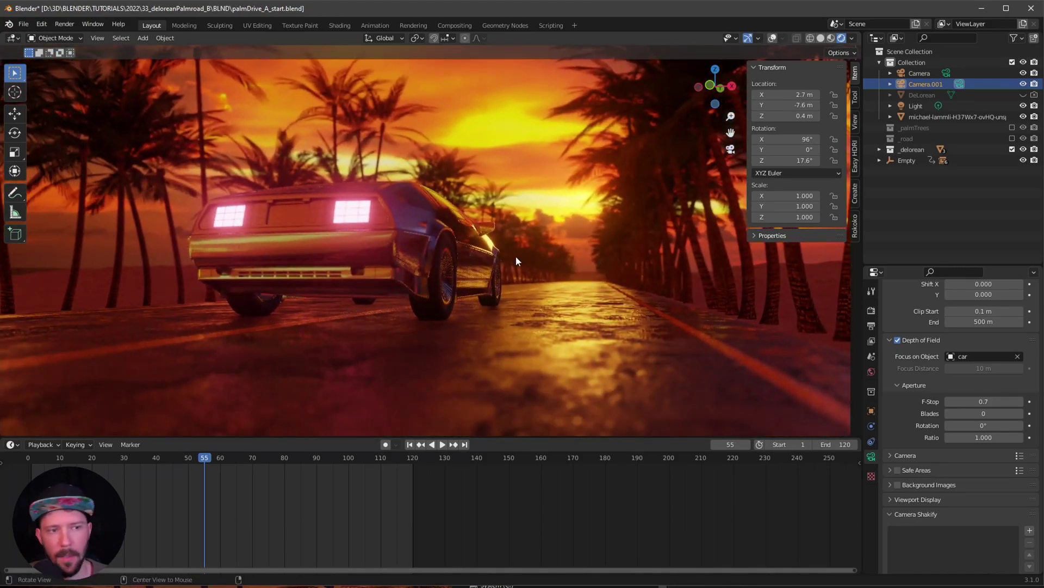